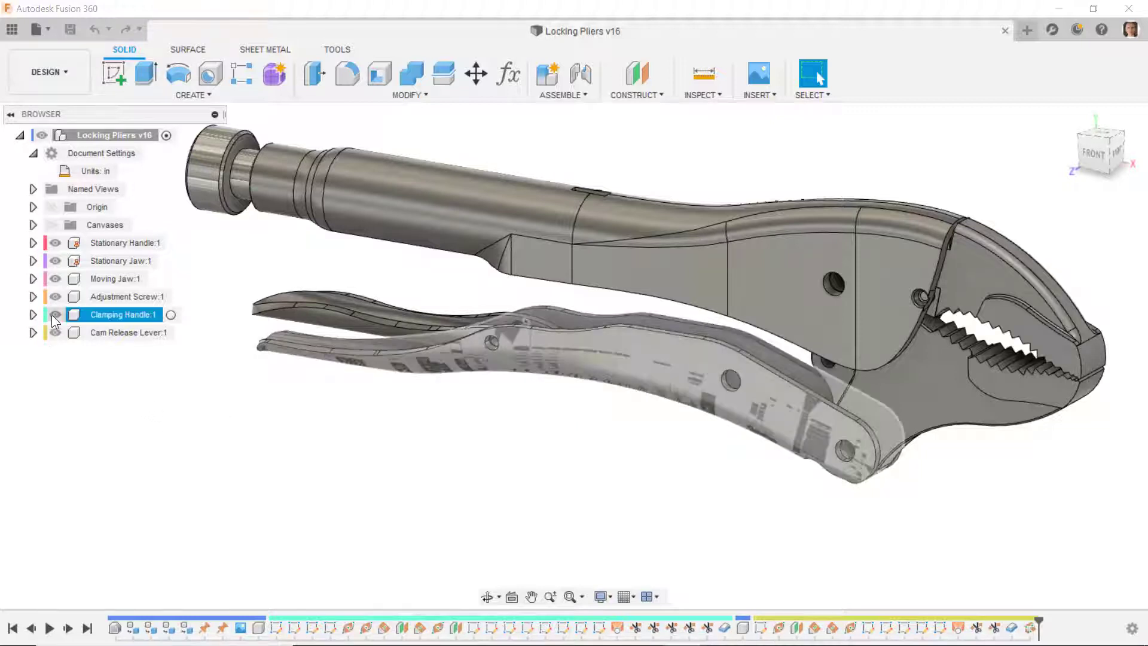
Step: Activate the Clamping Handle component and open its Loft1 feature for editing
{"action": "left_click", "coordinate": [34, 314]}
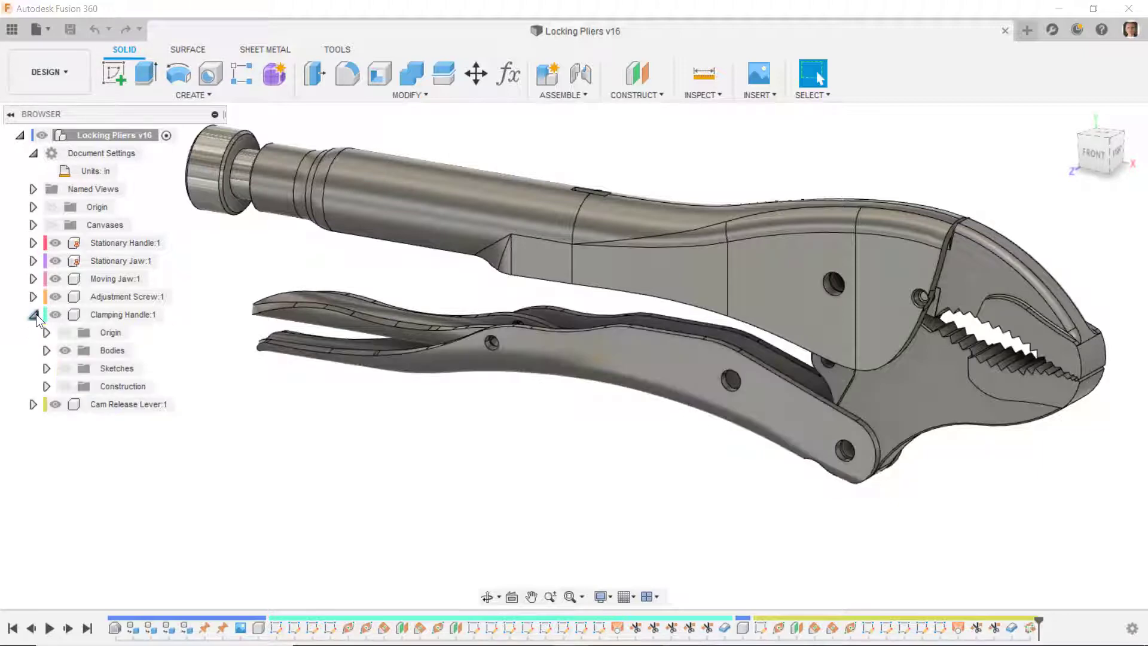
{"action": "left_click", "coordinate": [170, 314]}
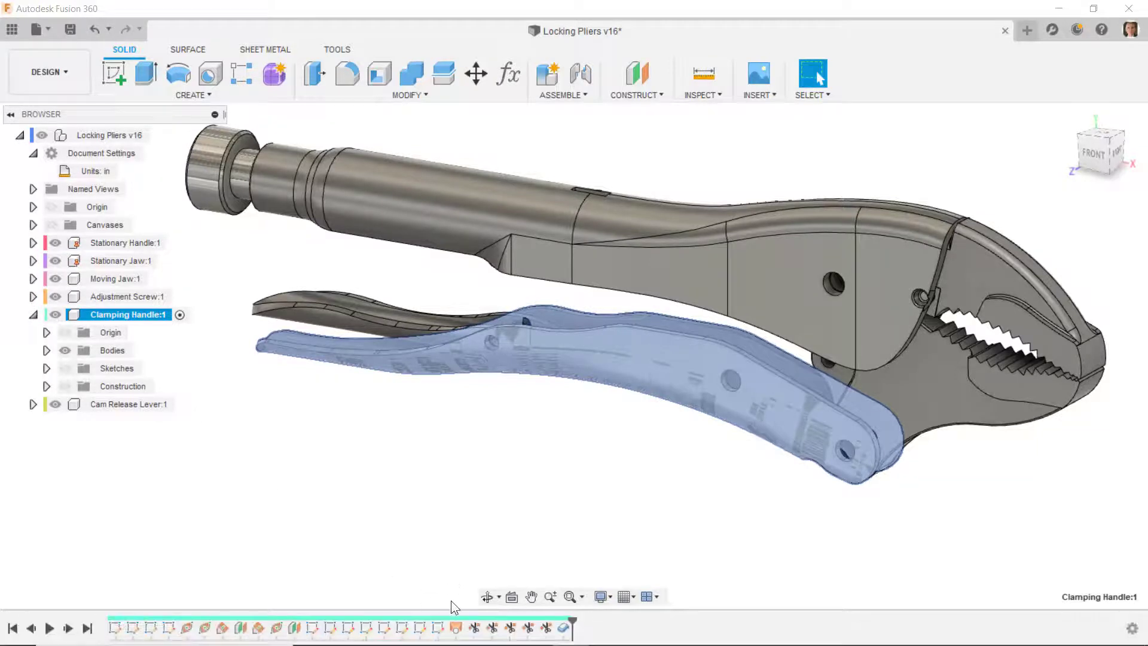
{"action": "right_click", "coordinate": [454, 631]}
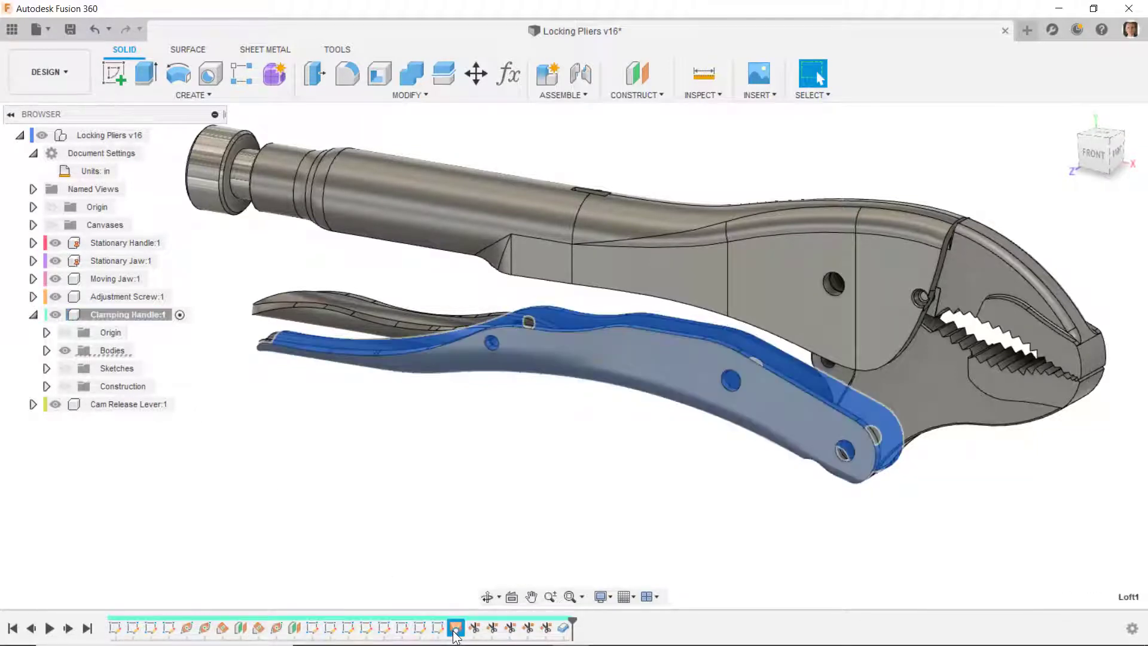
{"action": "left_click", "coordinate": [494, 500]}
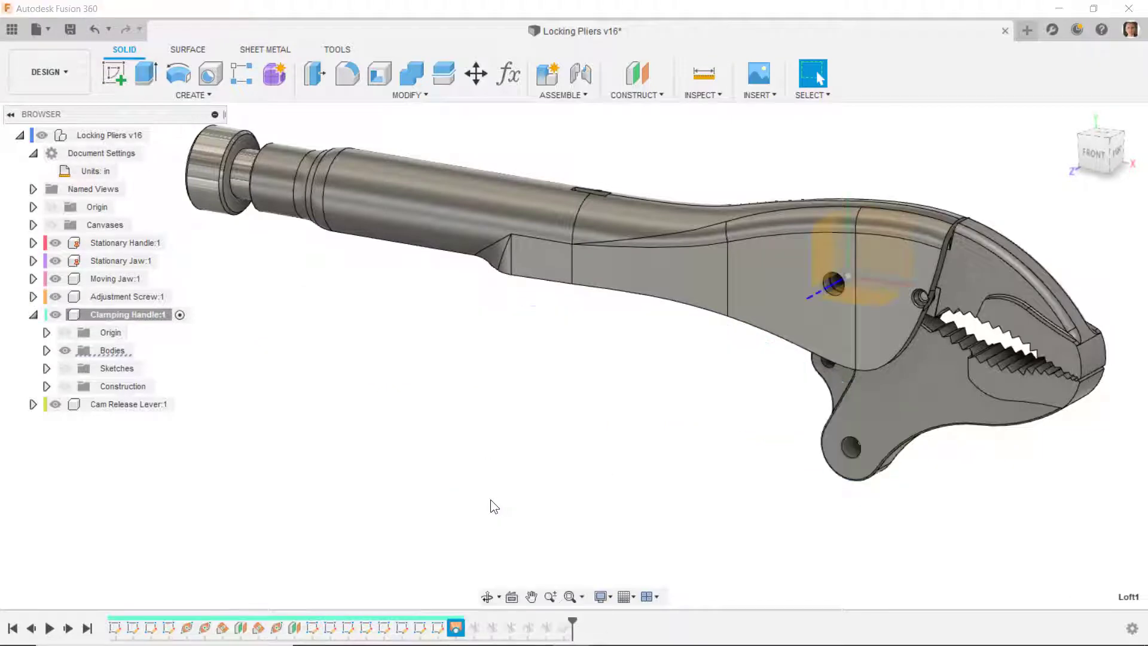
{"action": "scroll", "coordinate": [353, 426], "scroll_direction": "down", "scroll_amount": 3}
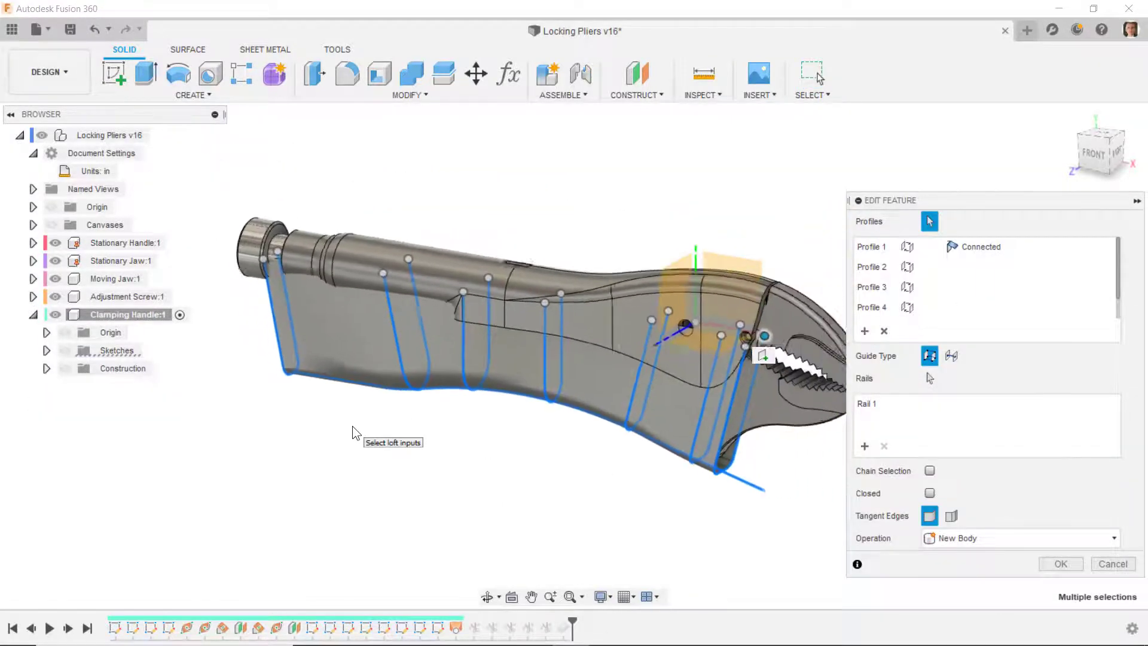
{"action": "middle_click_drag", "start_coordinate": [353, 425], "coordinate": [58, 302], "text": "shift"}
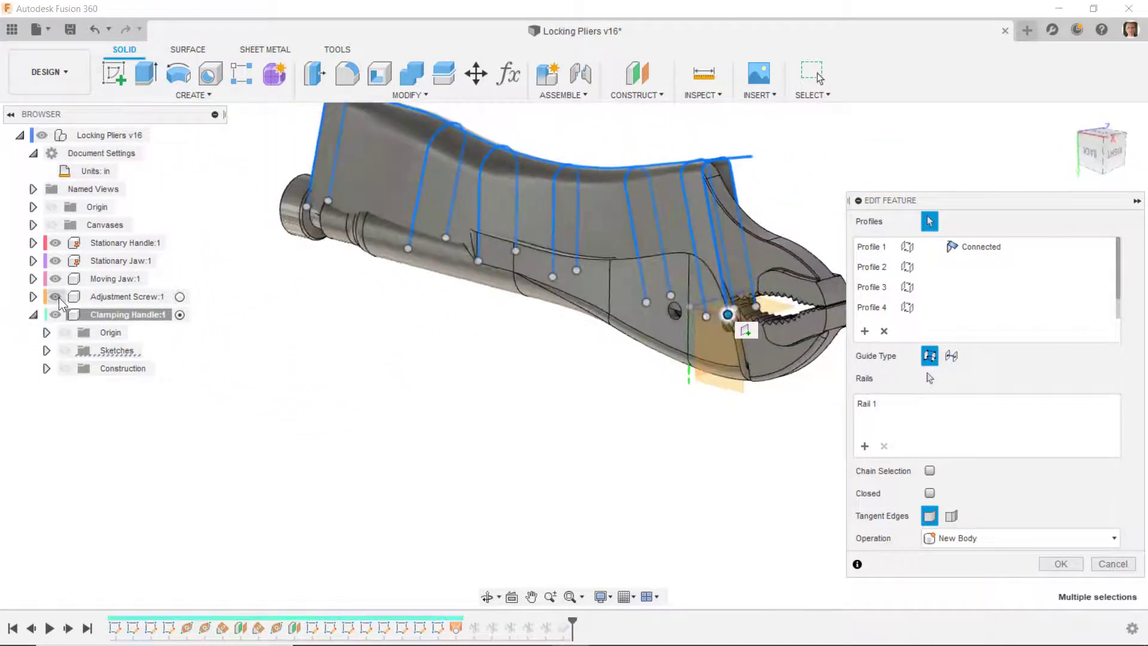
Step: Hide the adjustment screw, both jaws and the stationary handle to examine the loft's profiles and rail, and leave the loft without changes
{"action": "left_click", "coordinate": [55, 297]}
{"action": "left_click", "coordinate": [55, 279]}
{"action": "left_click", "coordinate": [55, 261]}
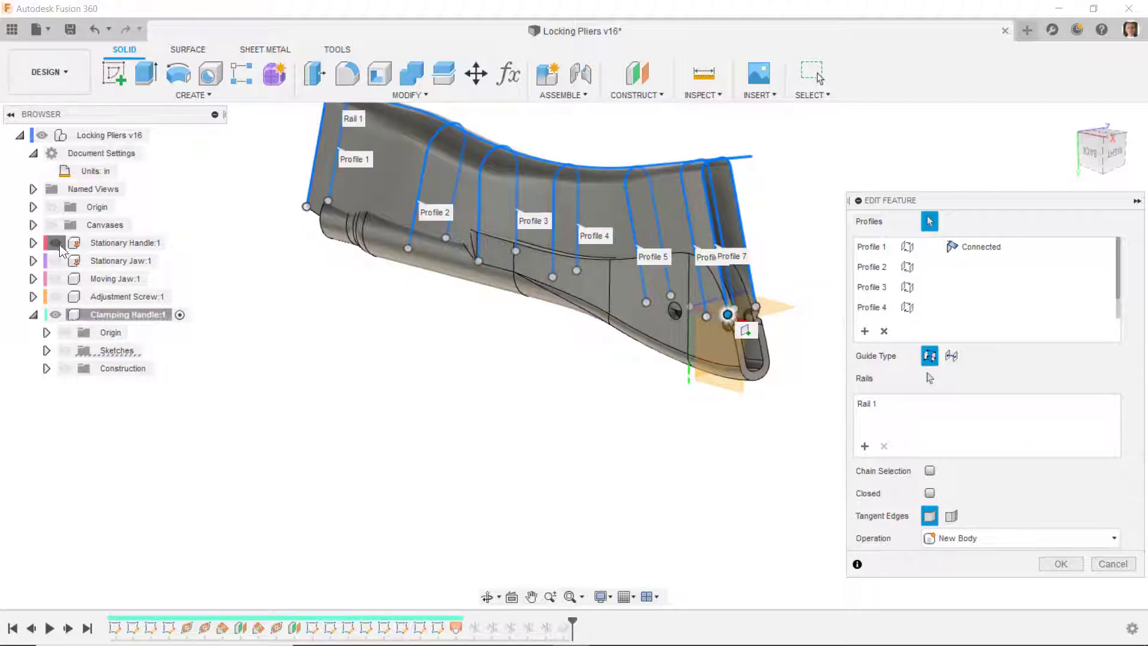
{"action": "left_click", "coordinate": [55, 243]}
{"action": "middle_click_drag", "start_coordinate": [238, 333], "coordinate": [494, 580], "text": "shift"}
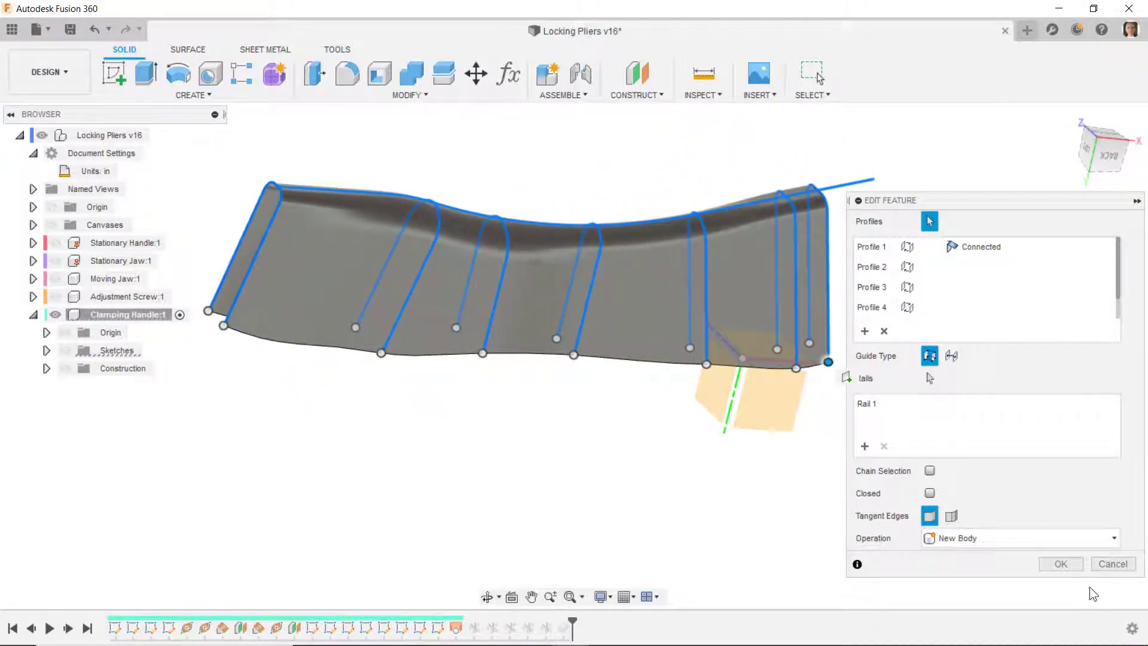
{"action": "left_click", "coordinate": [1112, 566]}
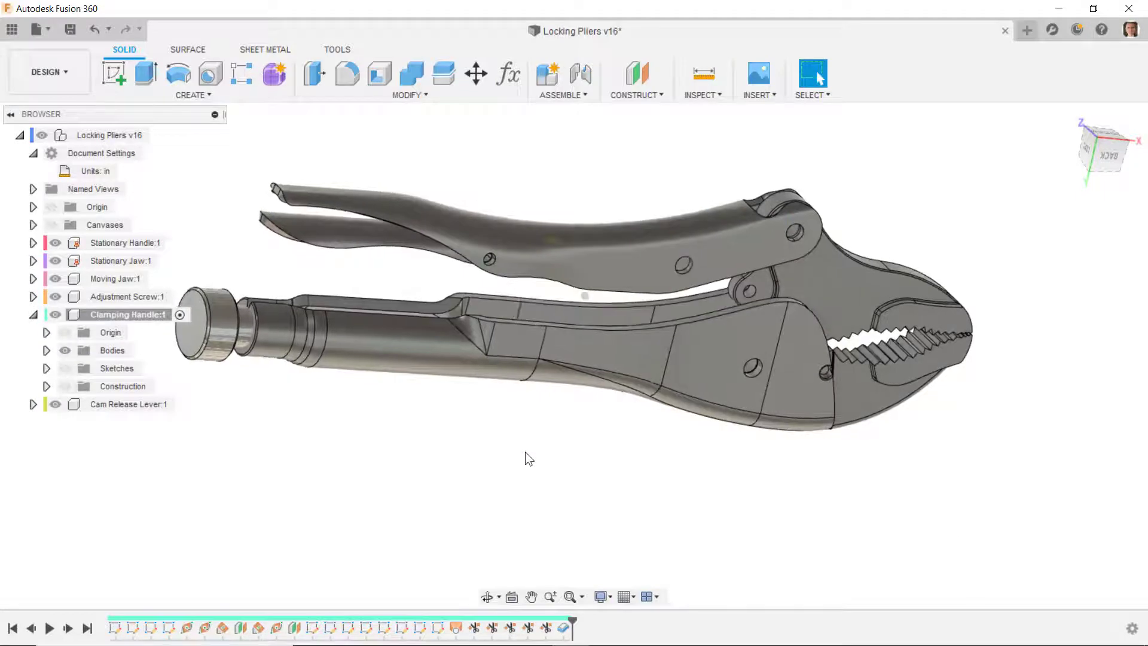
Step: Hide every component except Clamping Handle
{"action": "left_click", "coordinate": [55, 315]}
{"action": "left_click", "coordinate": [55, 299]}
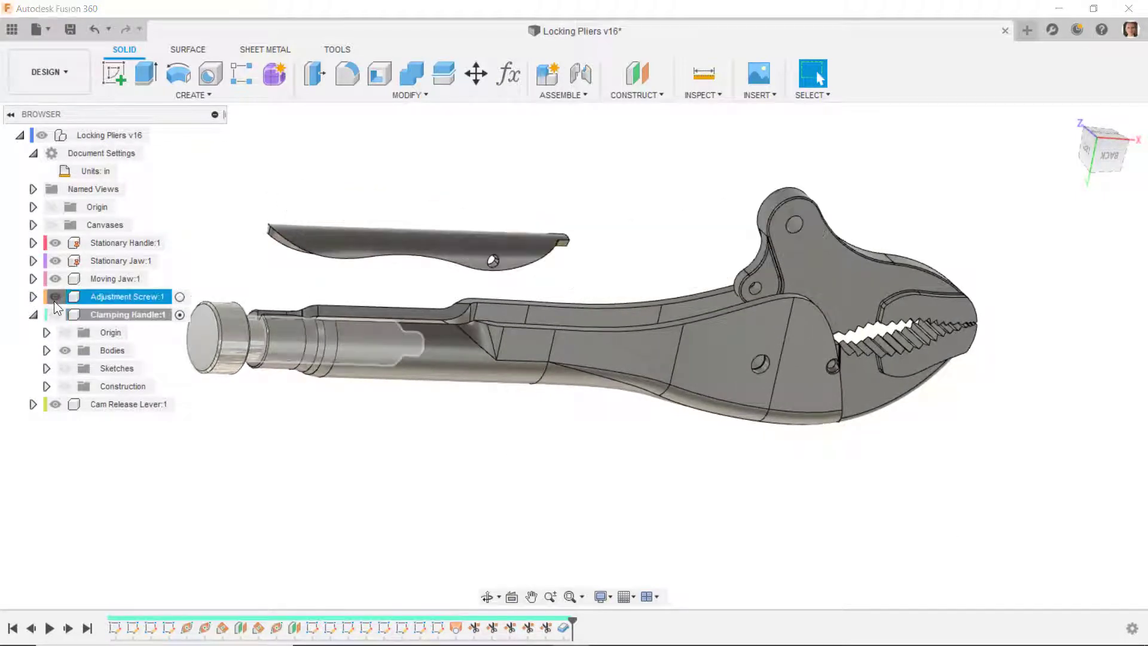
{"action": "left_click", "coordinate": [53, 280]}
{"action": "left_click", "coordinate": [55, 262]}
{"action": "left_click", "coordinate": [56, 241]}
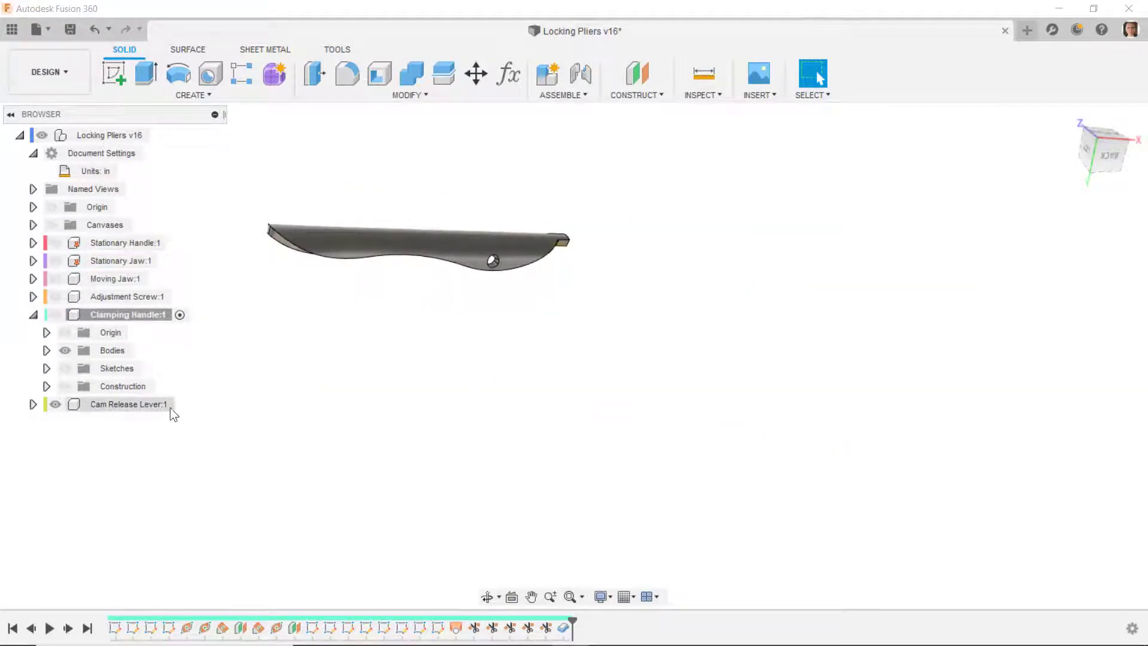
{"action": "left_click", "coordinate": [54, 315]}
{"action": "left_click", "coordinate": [55, 404]}
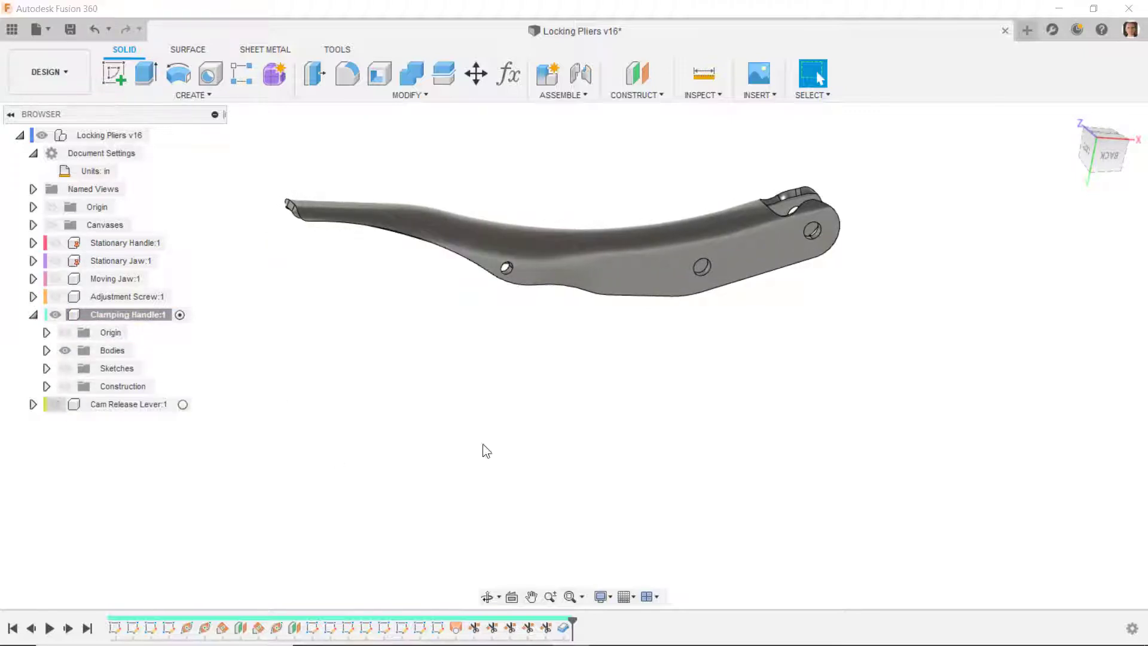
{"action": "middle_click_drag", "start_coordinate": [482, 444], "coordinate": [567, 611], "text": "shift"}
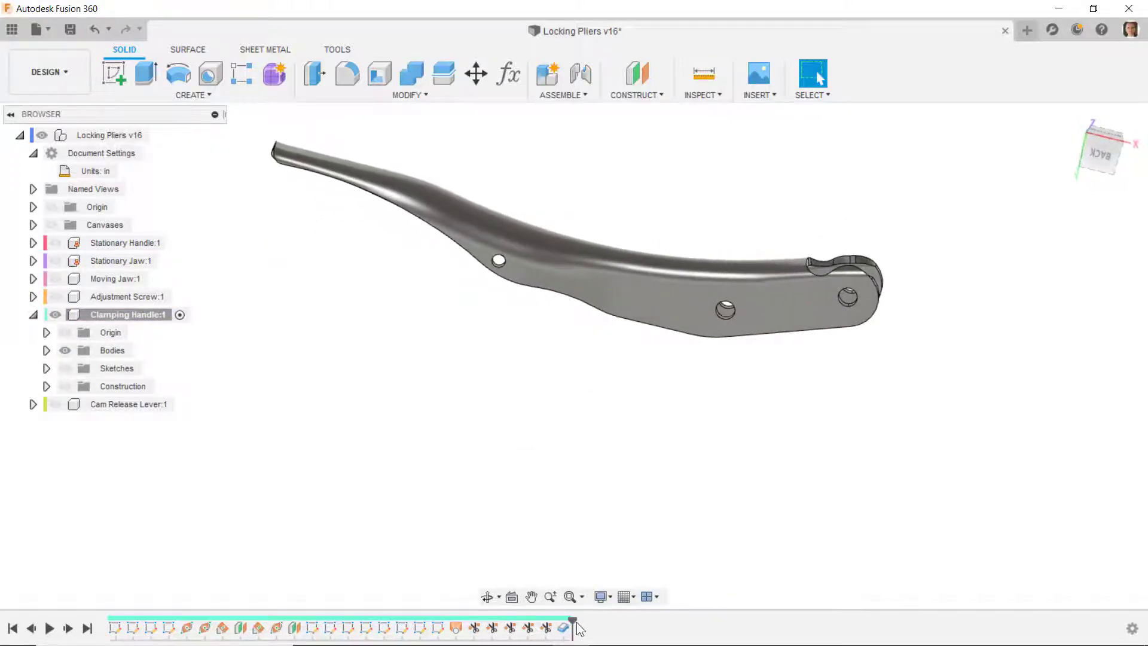
Step: Roll the clamping handle's history back to just after the loft and show the Body1 surface
{"action": "left_click_drag", "start_coordinate": [575, 622], "coordinate": [462, 615]}
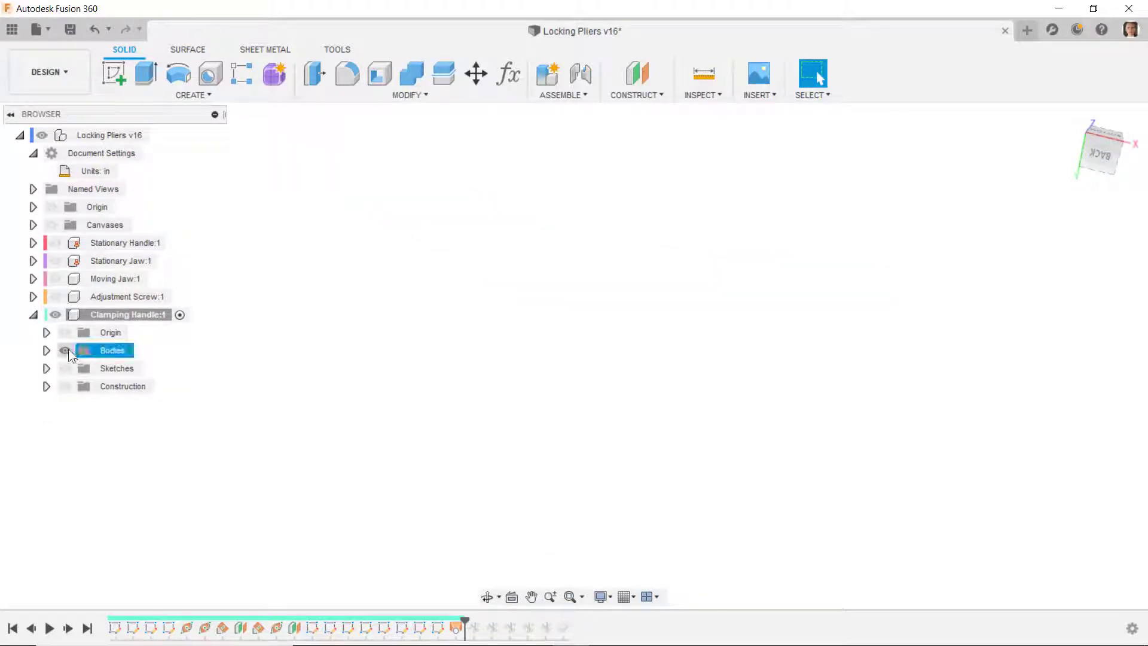
{"action": "left_click", "coordinate": [46, 350]}
{"action": "left_click", "coordinate": [79, 368]}
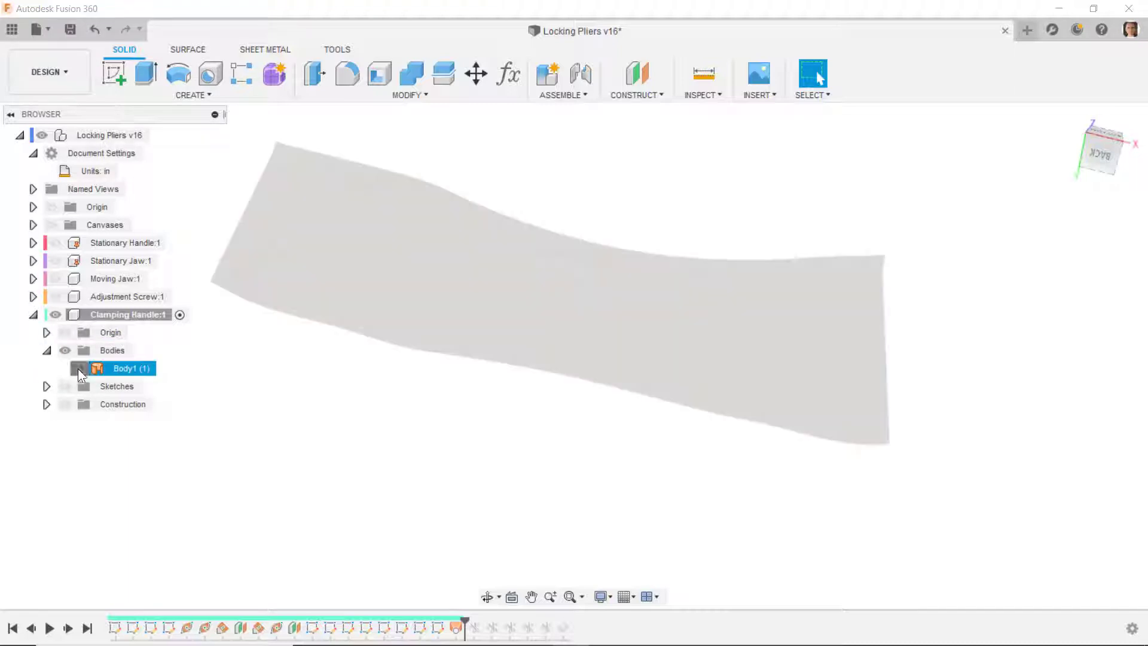
{"action": "middle_click_drag", "start_coordinate": [474, 415], "coordinate": [453, 562], "text": "shift"}
Step: Roll the history forward past the first two trims one at a time to examine the outline and the pivot hole at the jaw end
{"action": "left_click_drag", "start_coordinate": [466, 621], "coordinate": [482, 621]}
{"action": "mouse_move", "coordinate": [463, 569]}
{"action": "middle_mouse_down", "text": "shift"}
{"action": "mouse_move", "coordinate": [575, 458]}
{"action": "mouse_move", "coordinate": [727, 422]}
{"action": "mouse_move", "coordinate": [874, 412]}
{"action": "mouse_move", "coordinate": [697, 348]}
{"action": "mouse_move", "coordinate": [428, 226]}
{"action": "mouse_move", "coordinate": [556, 410]}
{"action": "mouse_move", "coordinate": [538, 402]}
{"action": "mouse_move", "coordinate": [564, 490]}
{"action": "mouse_move", "coordinate": [526, 532]}
{"action": "middle_mouse_up", "text": "shift"}
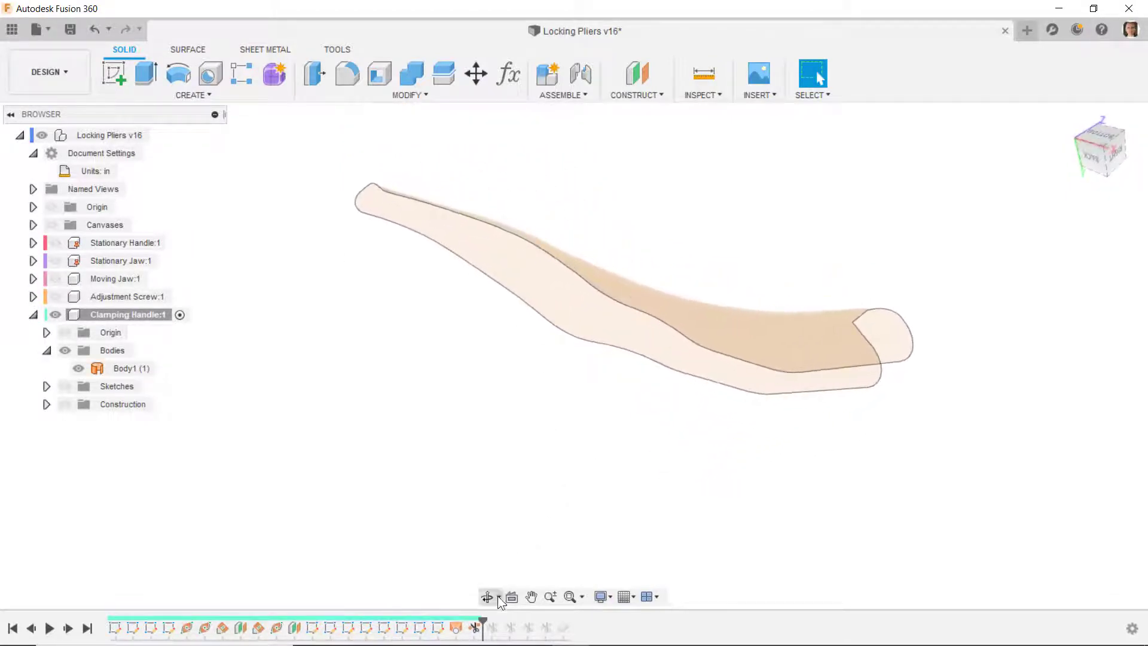
{"action": "left_click_drag", "start_coordinate": [483, 622], "coordinate": [501, 622]}
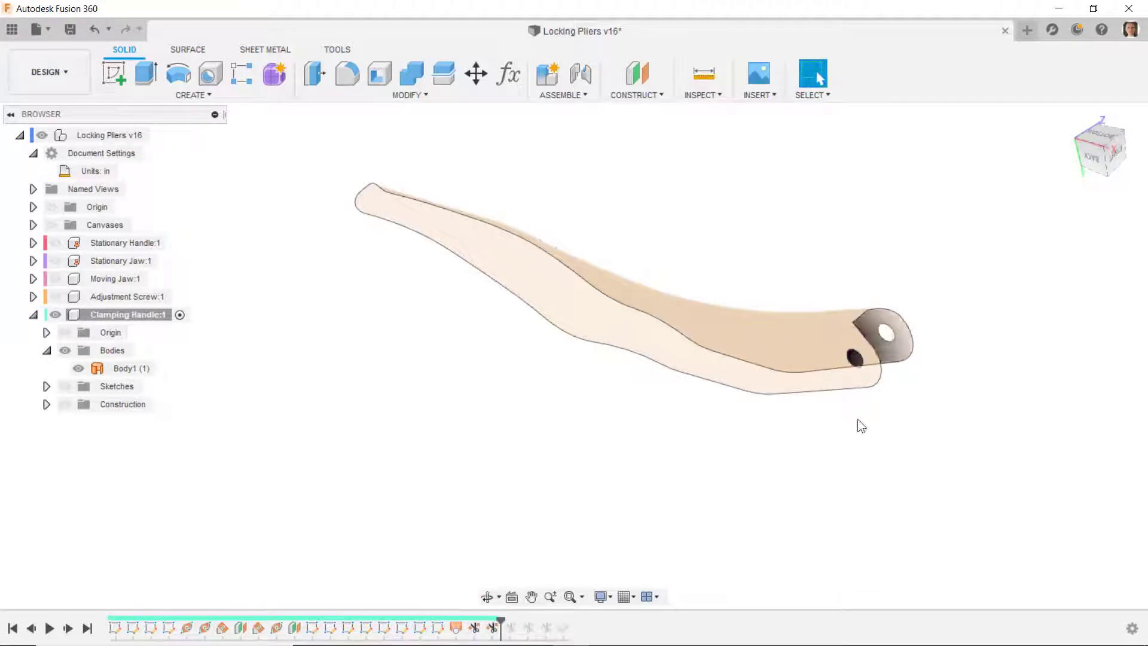
{"action": "left_click", "coordinate": [867, 359]}
{"action": "middle_click_drag", "start_coordinate": [876, 357], "coordinate": [867, 360], "text": "shift"}
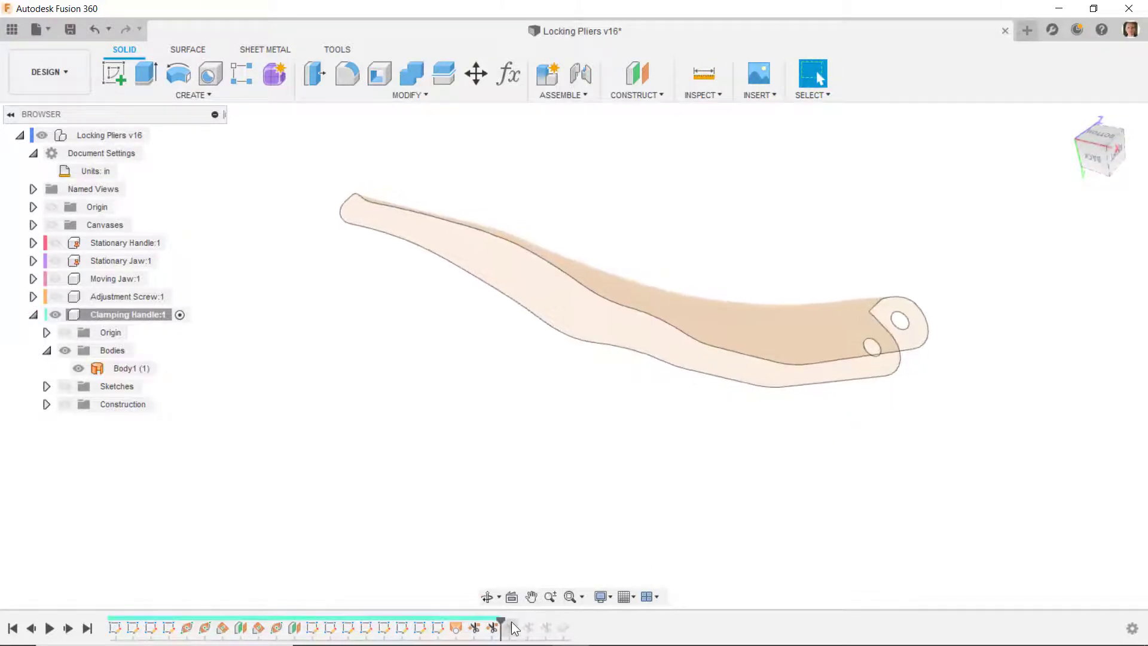
Step: Roll the history forward past the remaining three trims to examine the notch and the other holes
{"action": "left_click_drag", "start_coordinate": [501, 623], "coordinate": [519, 623]}
{"action": "middle_click_drag", "start_coordinate": [892, 331], "coordinate": [872, 371], "text": "shift"}
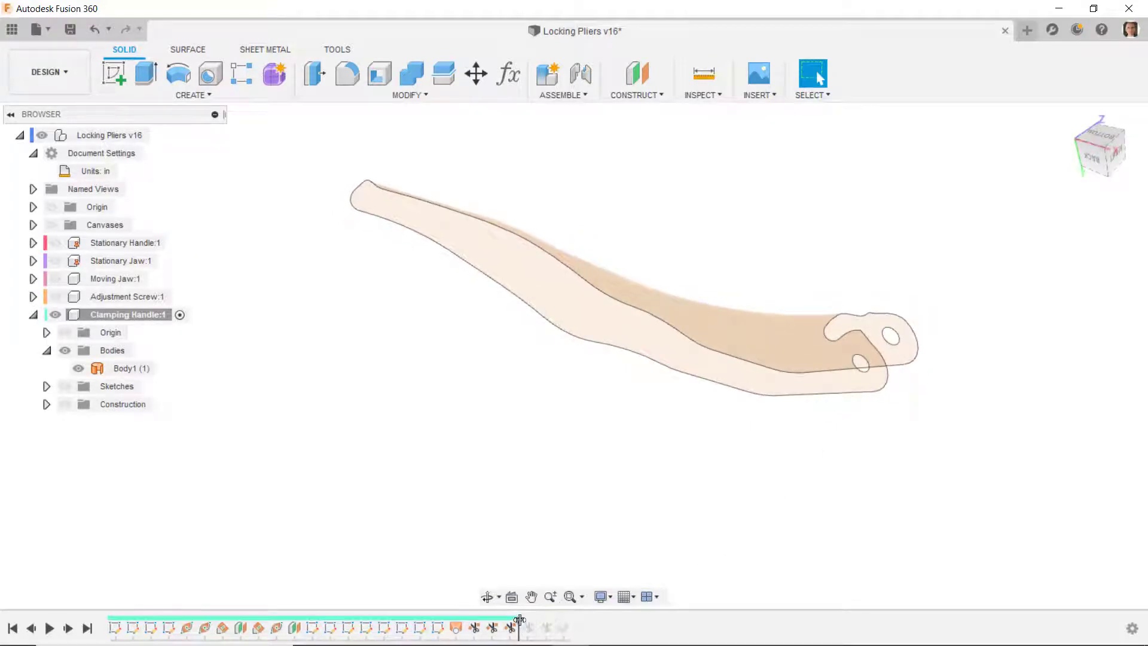
{"action": "left_click_drag", "start_coordinate": [519, 622], "coordinate": [554, 623]}
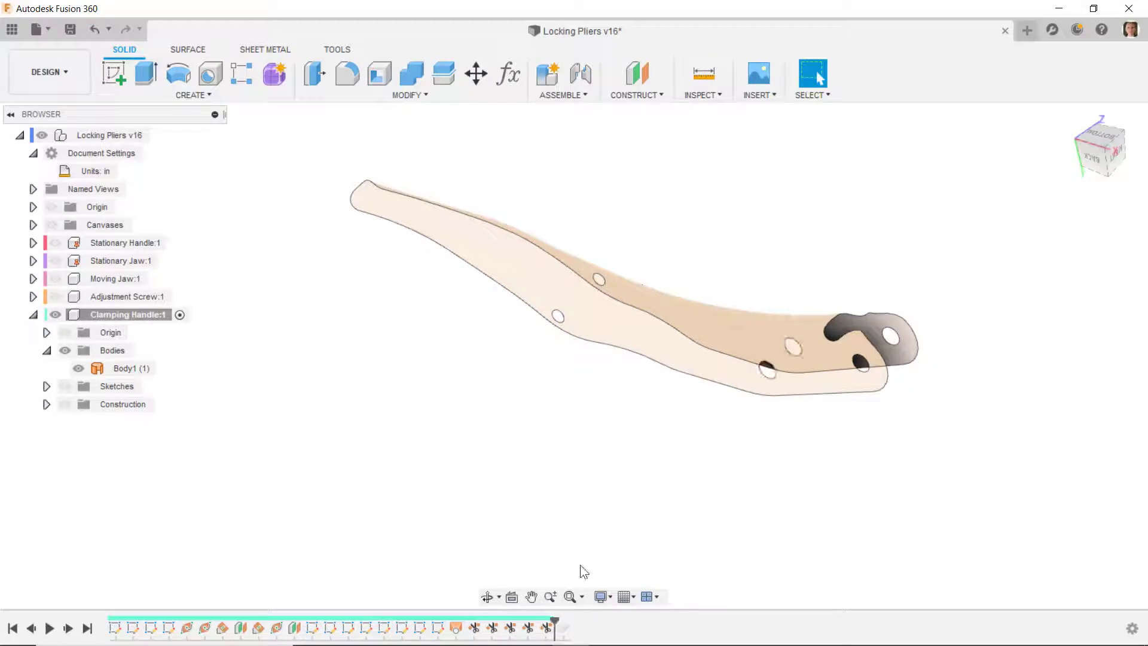
{"action": "middle_click_drag", "start_coordinate": [584, 572], "coordinate": [548, 549], "text": "shift"}
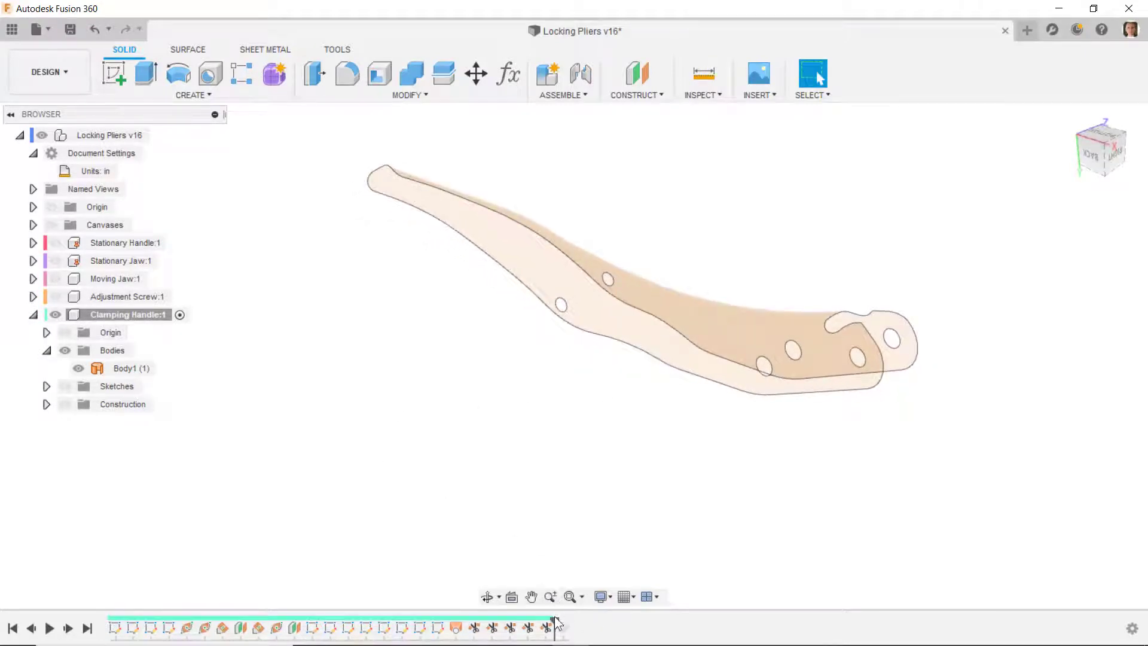
Step: Roll the history back to the loft and forward to the end to compare the untrimmed surface with the thickened handle
{"action": "mouse_move", "coordinate": [554, 619]}
{"action": "left_mouse_down"}
{"action": "mouse_move", "coordinate": [428, 629]}
{"action": "mouse_move", "coordinate": [453, 638]}
{"action": "left_mouse_up"}
{"action": "middle_click_drag", "start_coordinate": [428, 406], "coordinate": [498, 592], "text": "shift"}
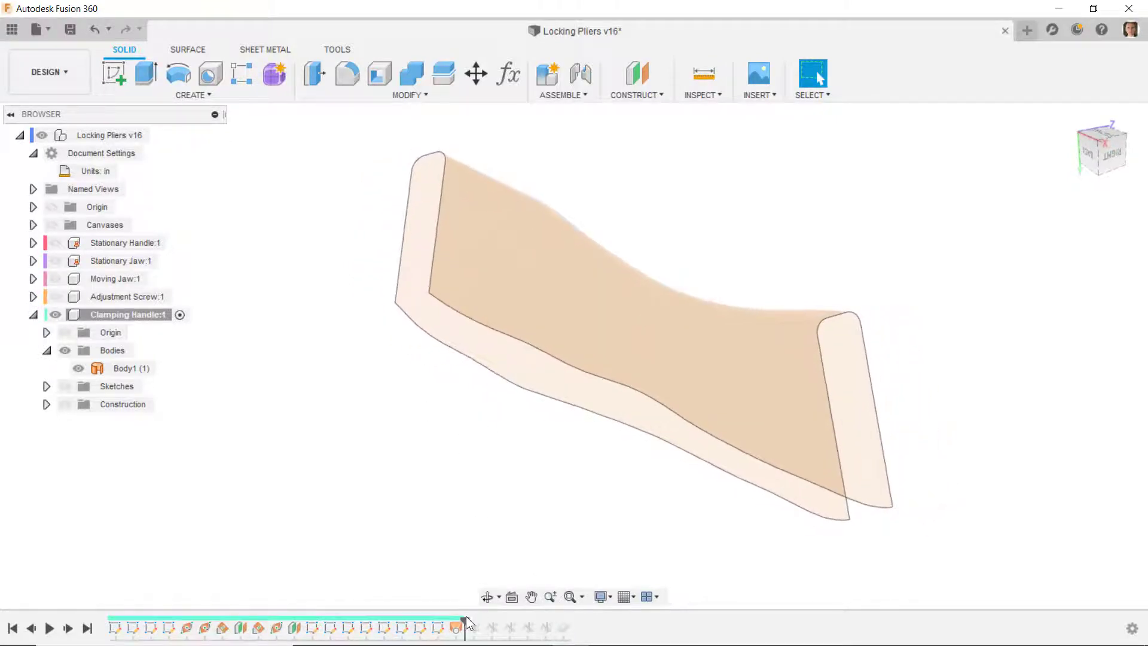
{"action": "left_click_drag", "start_coordinate": [465, 617], "coordinate": [572, 626]}
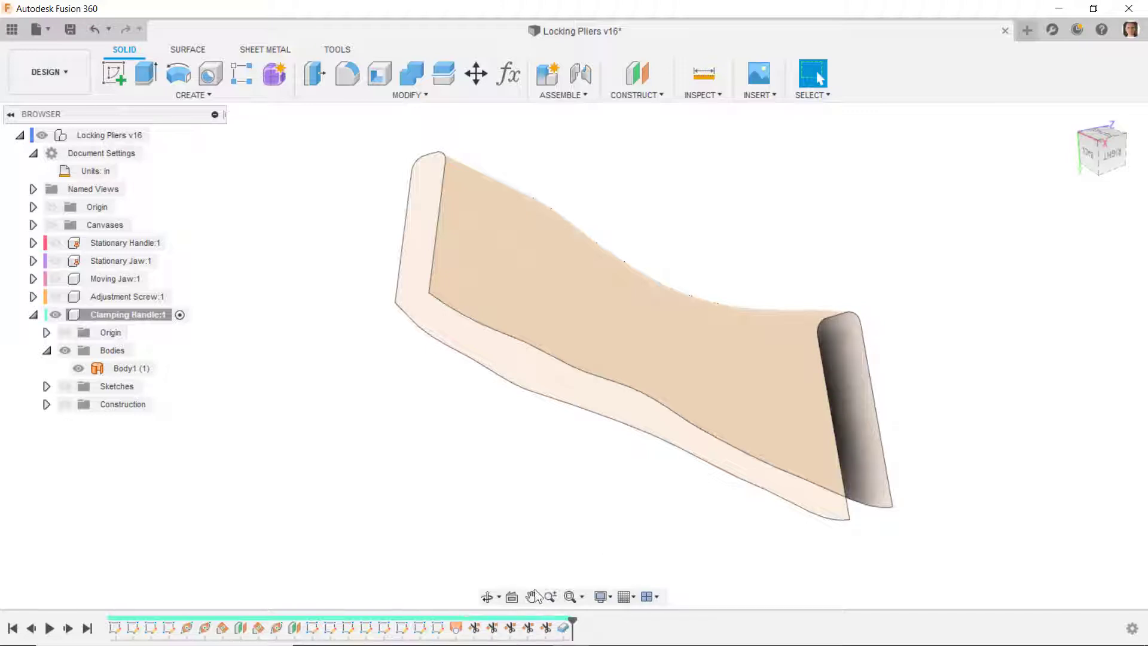
{"action": "middle_click_drag", "start_coordinate": [692, 349], "coordinate": [565, 320], "text": "shift"}
{"action": "middle_click_drag", "start_coordinate": [634, 310], "coordinate": [436, 424], "text": "shift"}
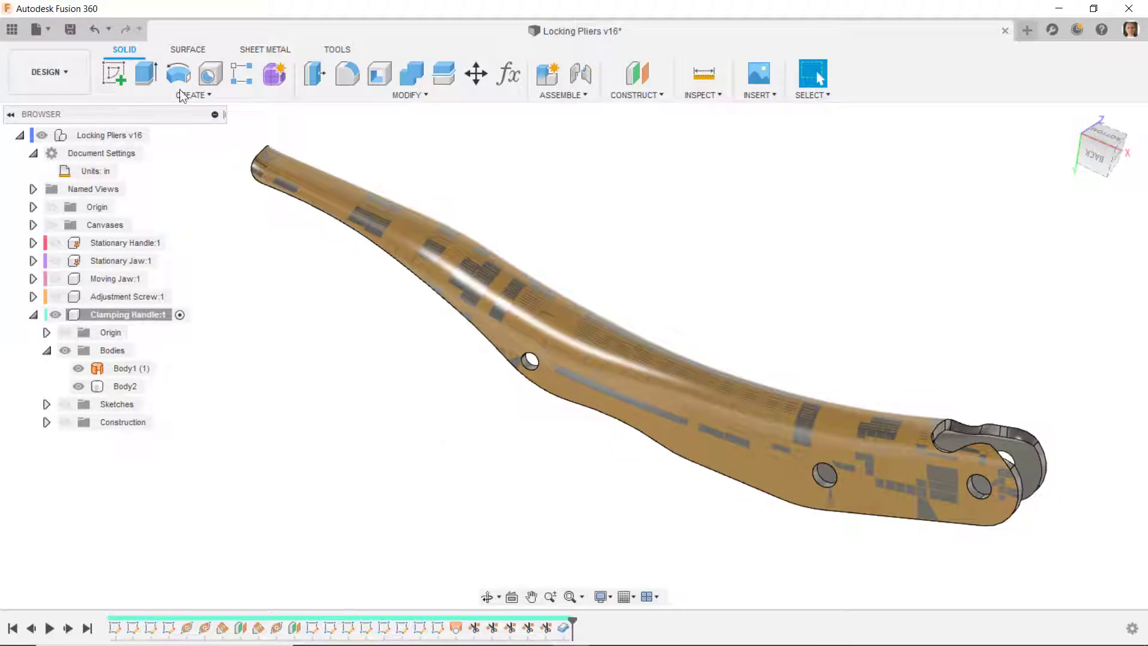
Step: Switch to the surface modelling tools and hide the clamping handle's Body1 surface
{"action": "left_click", "coordinate": [199, 50]}
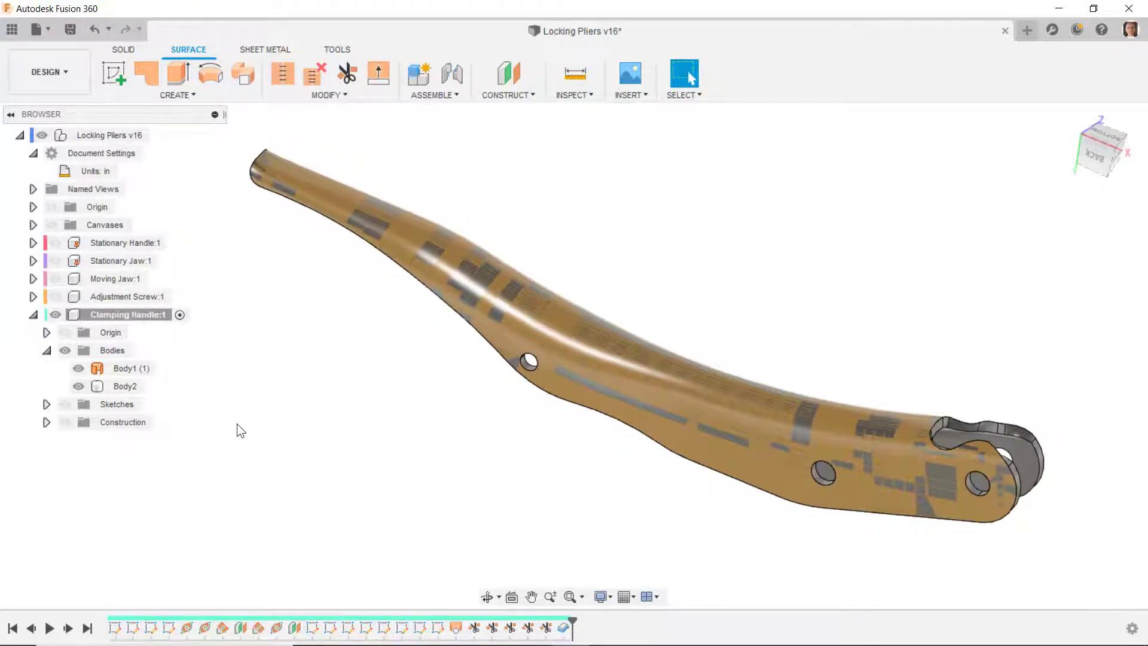
{"action": "left_click", "coordinate": [79, 368]}
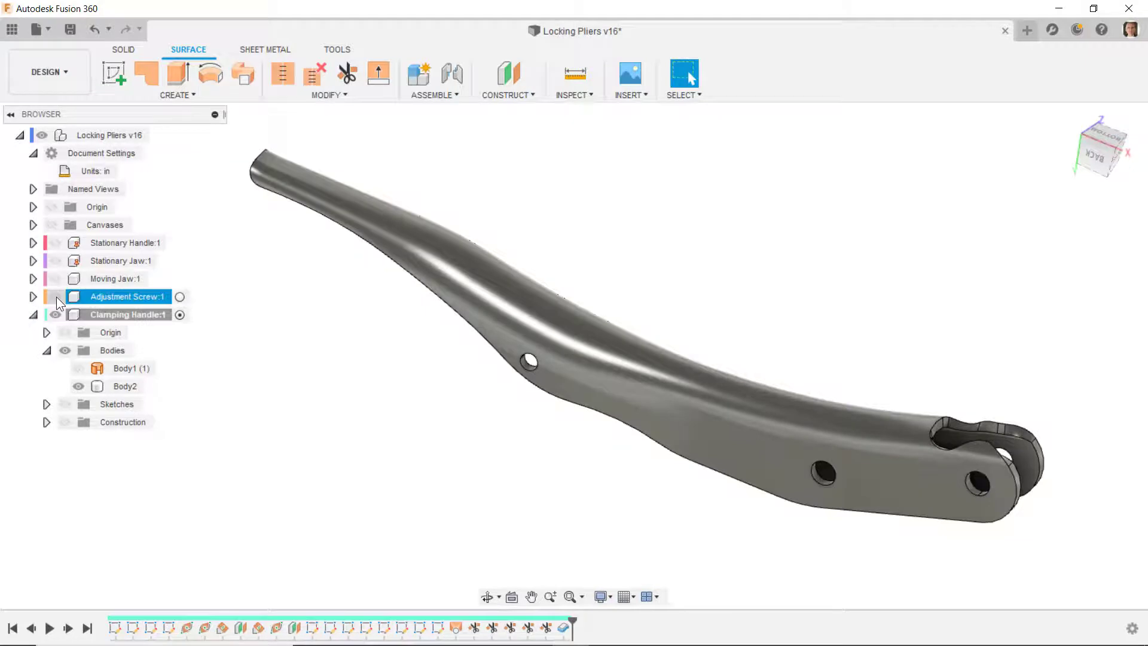
{"action": "middle_click_drag", "start_coordinate": [957, 221], "coordinate": [1100, 199], "text": "shift"}
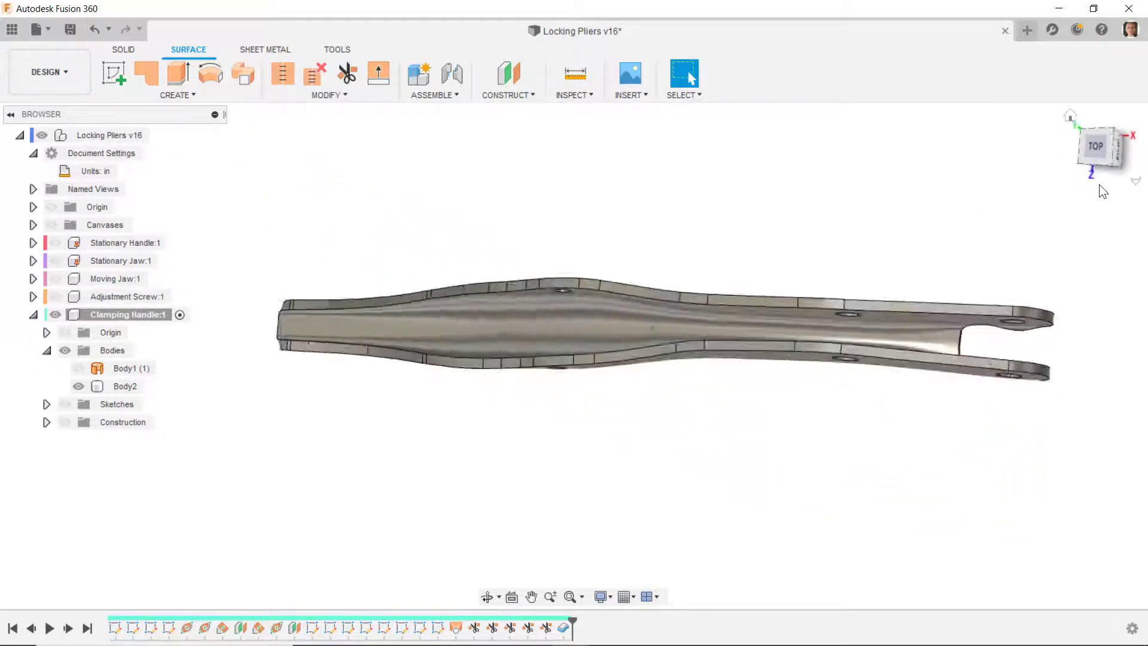
{"action": "left_click", "coordinate": [1096, 156]}
{"action": "left_click", "coordinate": [688, 296]}
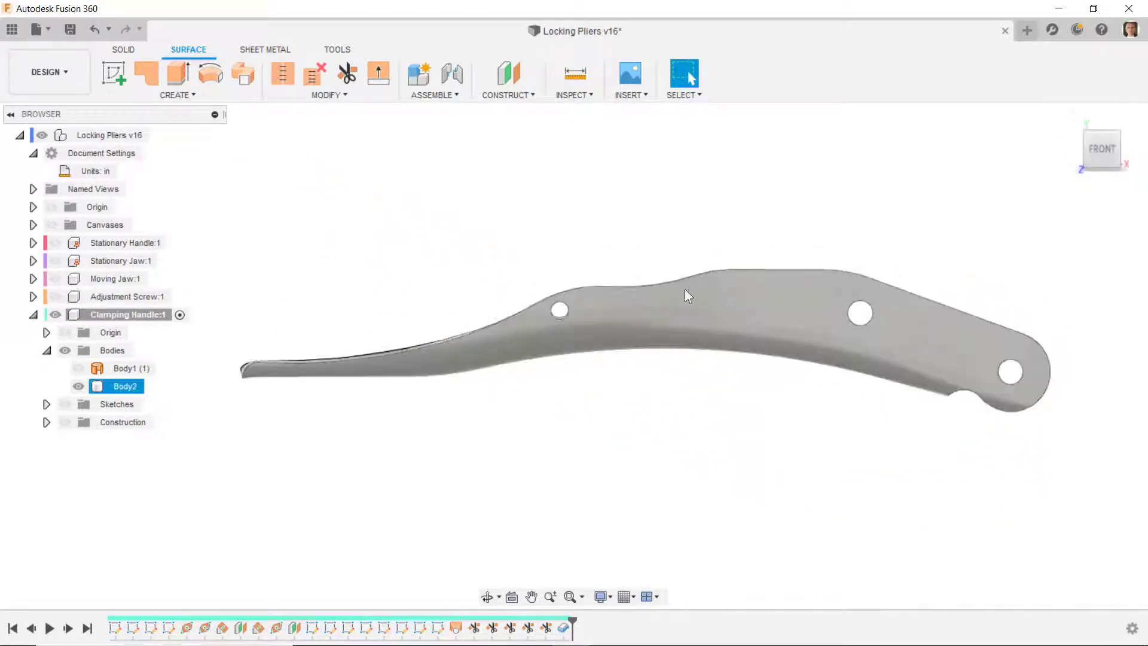
{"action": "left_click", "coordinate": [864, 317]}
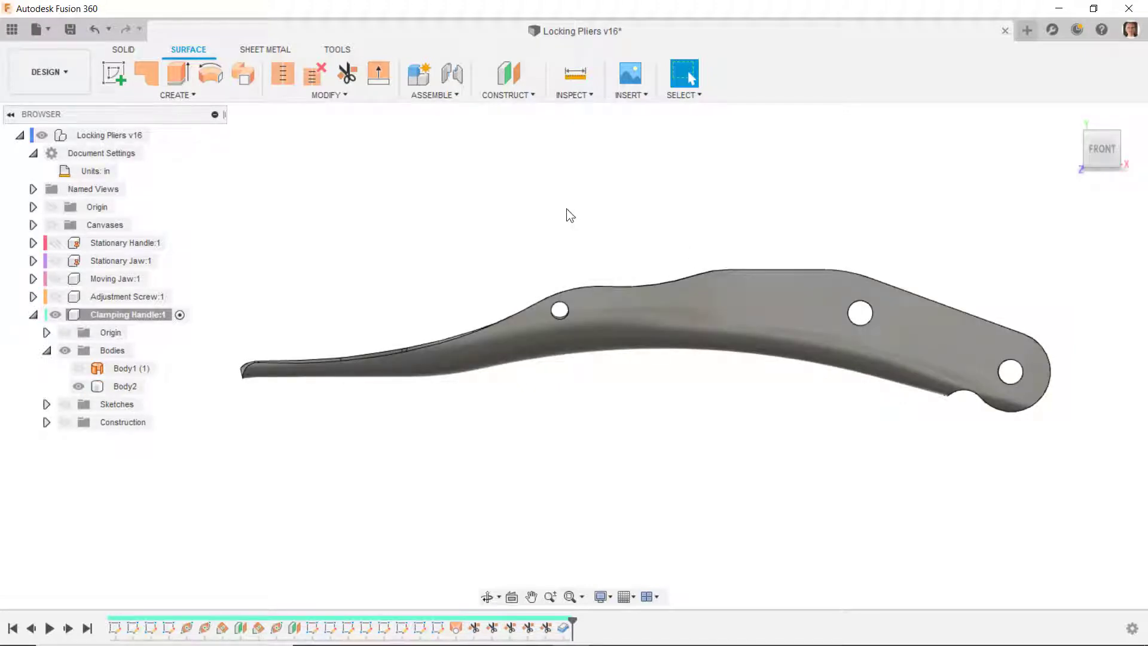
Step: Show the Stationary Handle component to compare its shape with the clamping handle
{"action": "left_click", "coordinate": [54, 243]}
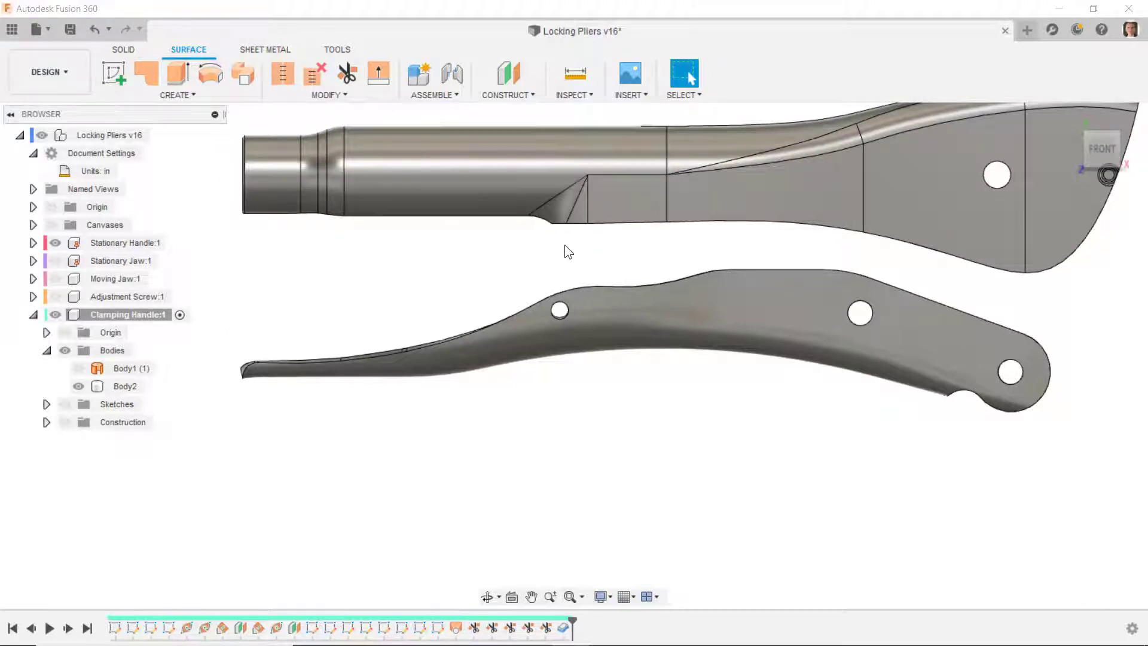
{"action": "scroll", "coordinate": [677, 457], "scroll_direction": "down", "scroll_amount": 2}
{"action": "scroll", "coordinate": [829, 305], "scroll_direction": "up", "scroll_amount": 2}
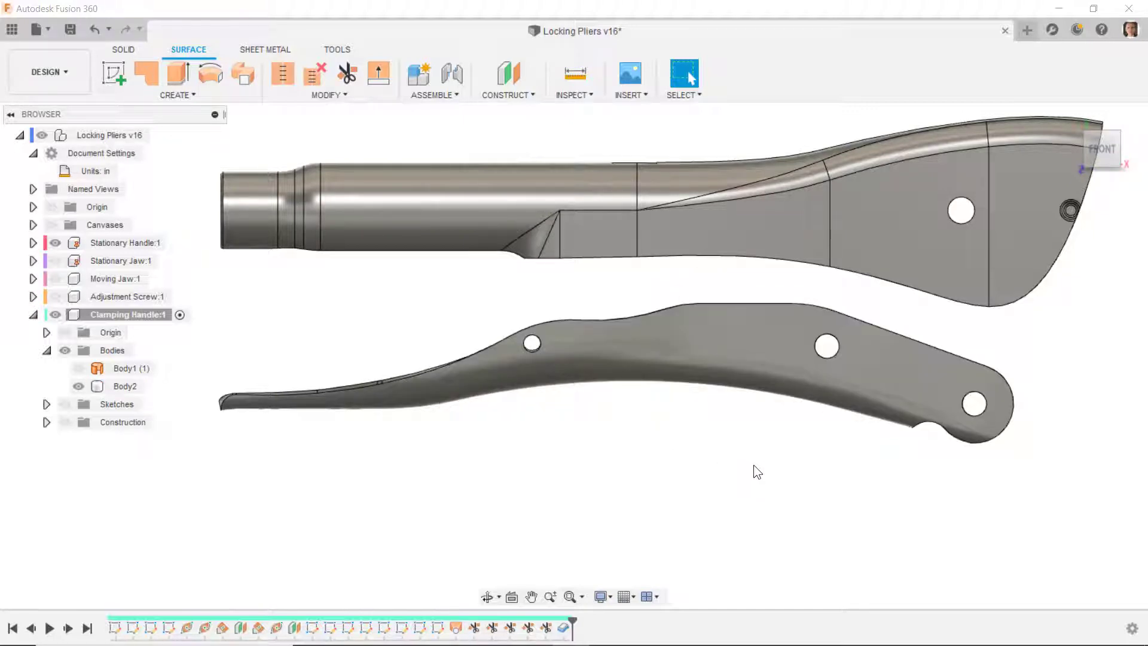
{"action": "scroll", "coordinate": [760, 511], "scroll_direction": "down", "scroll_amount": 1}
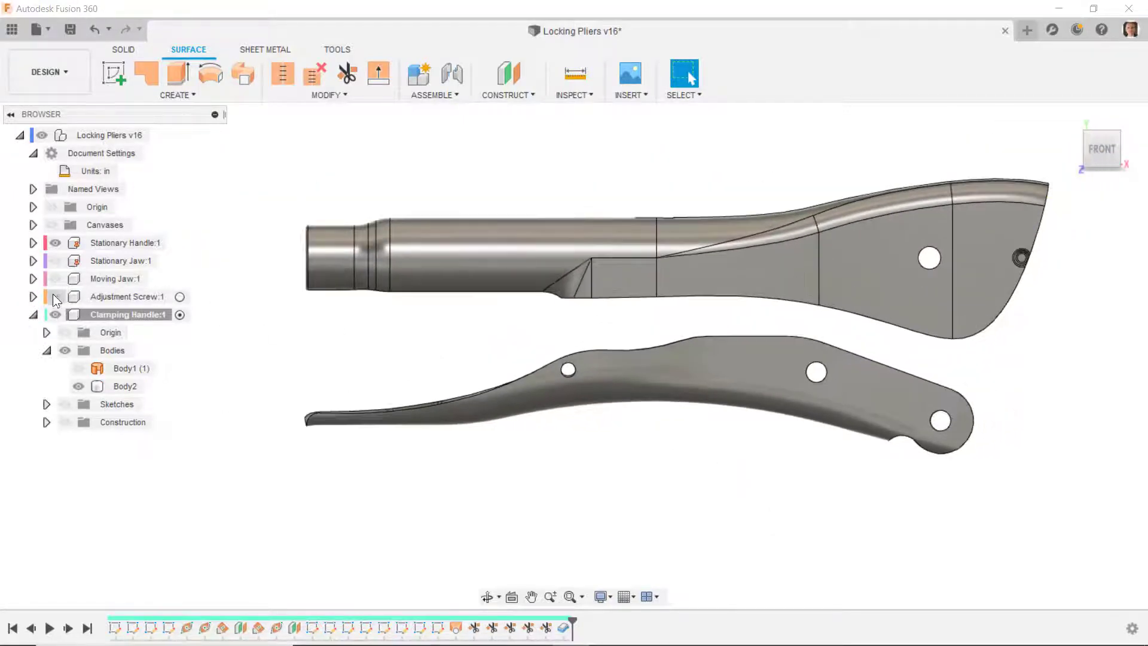
Step: Hide the Stationary Handle and Clamping Handle components and collapse the clamping handle's contents
{"action": "left_click", "coordinate": [55, 243]}
{"action": "left_click", "coordinate": [55, 314]}
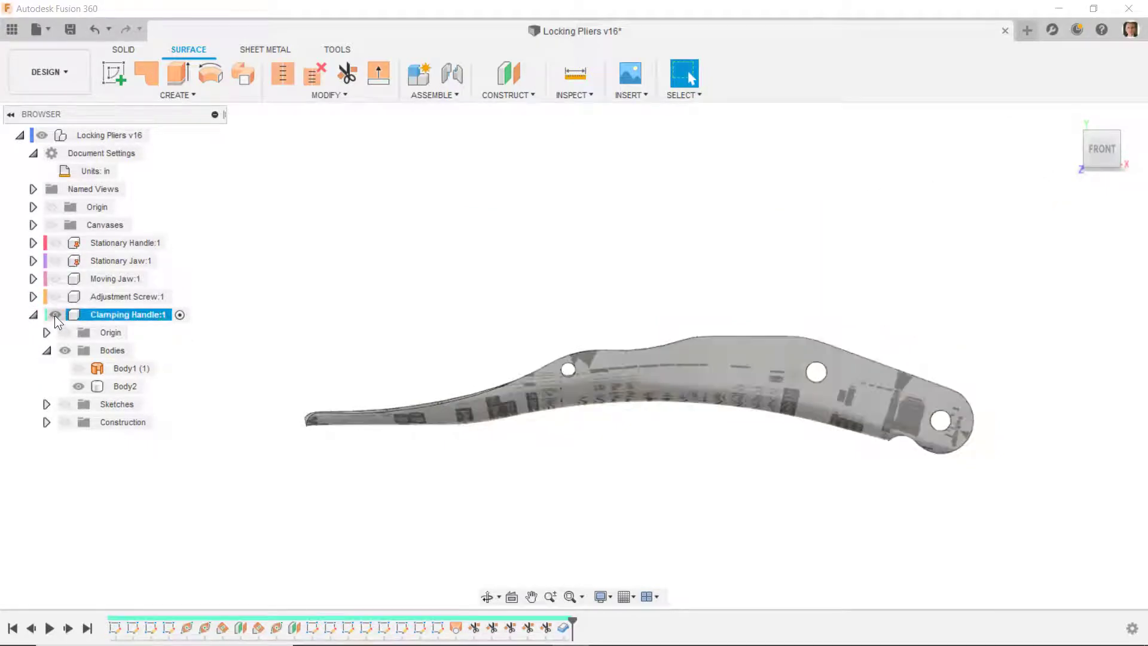
{"action": "left_click", "coordinate": [33, 315]}
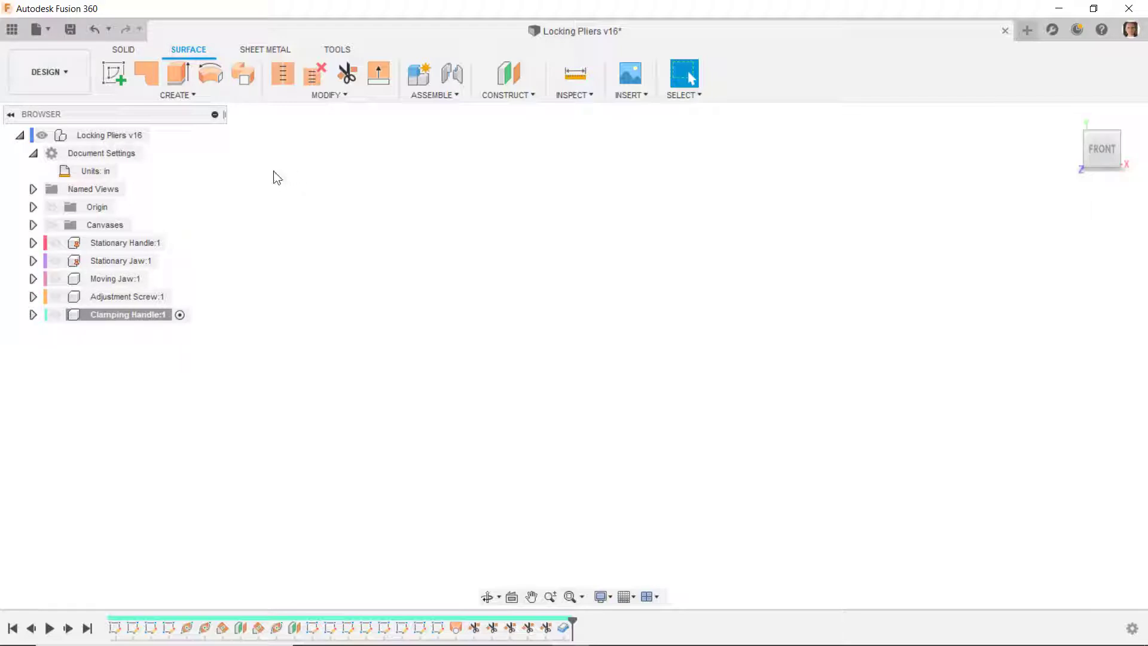
Step: Activate the top-level Locking Pliers assembly and create a new internal component in it named Cam Lock
{"action": "right_click", "coordinate": [90, 135]}
{"action": "left_click", "coordinate": [347, 139]}
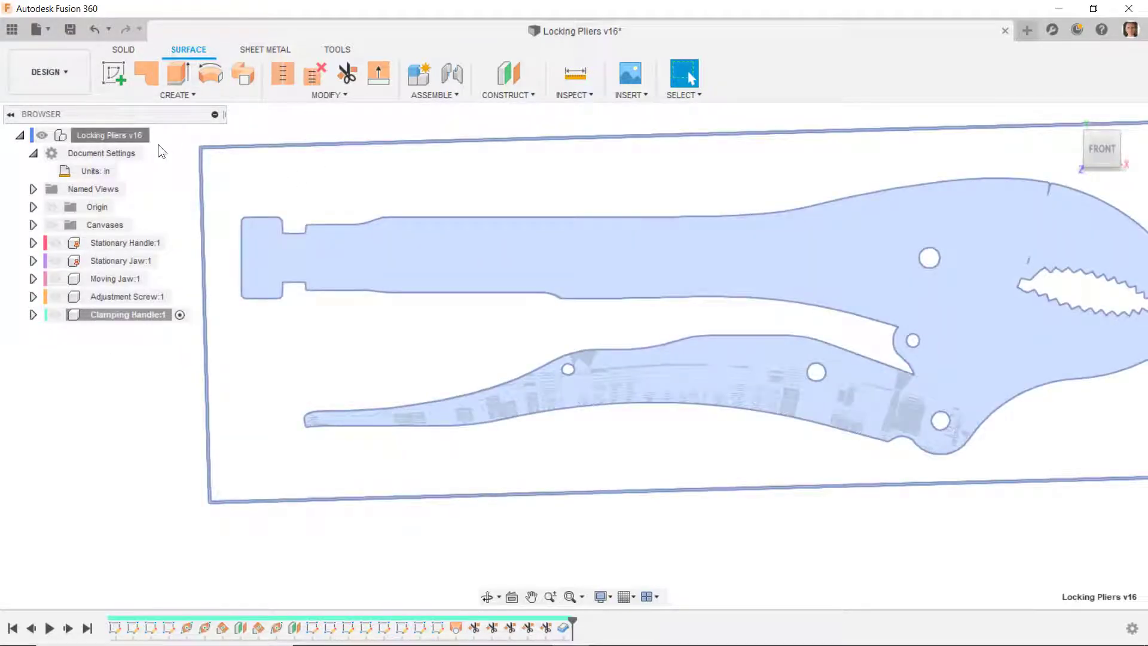
{"action": "left_click", "coordinate": [166, 135]}
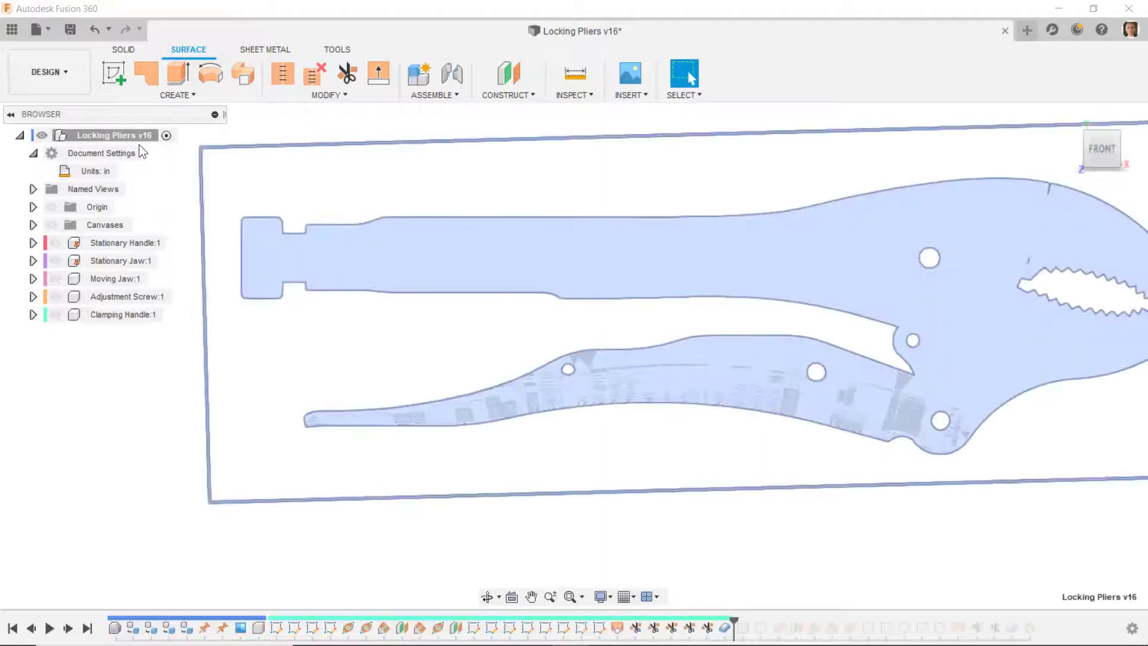
{"action": "right_click", "coordinate": [131, 137]}
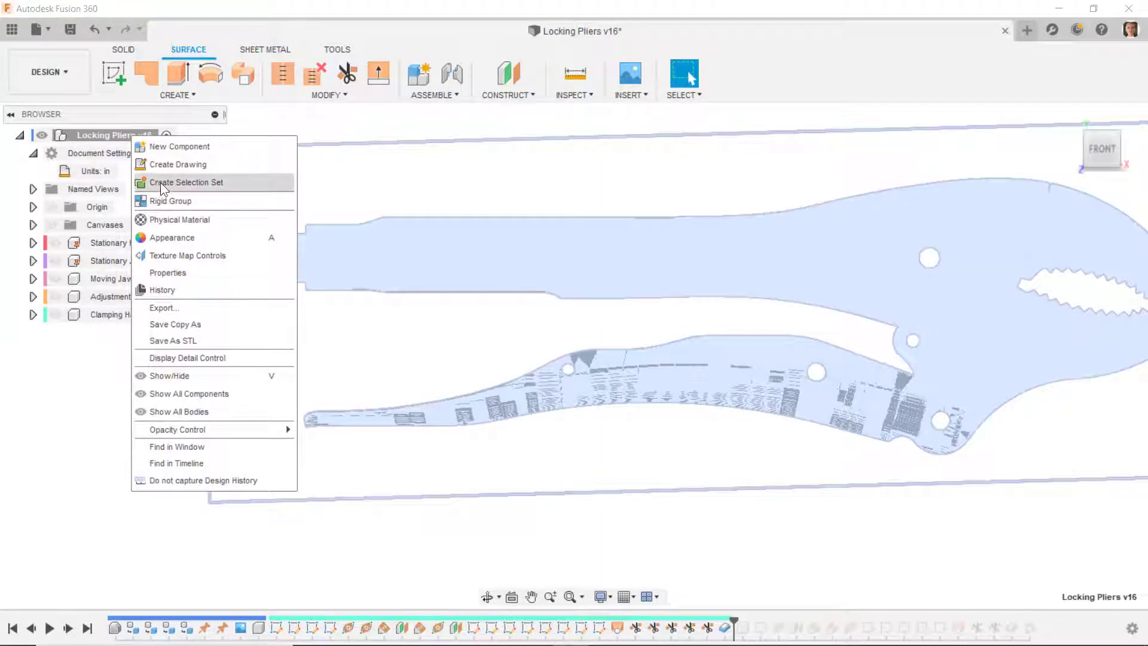
{"action": "left_click", "coordinate": [171, 146]}
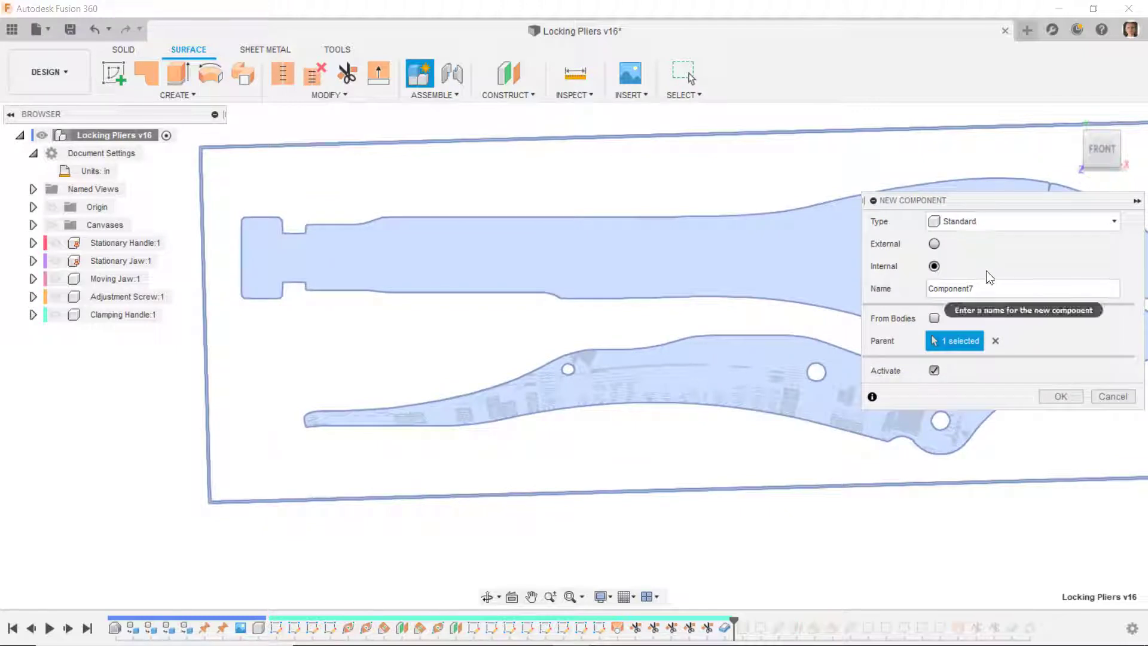
{"action": "left_click_drag", "start_coordinate": [985, 289], "coordinate": [797, 291]}
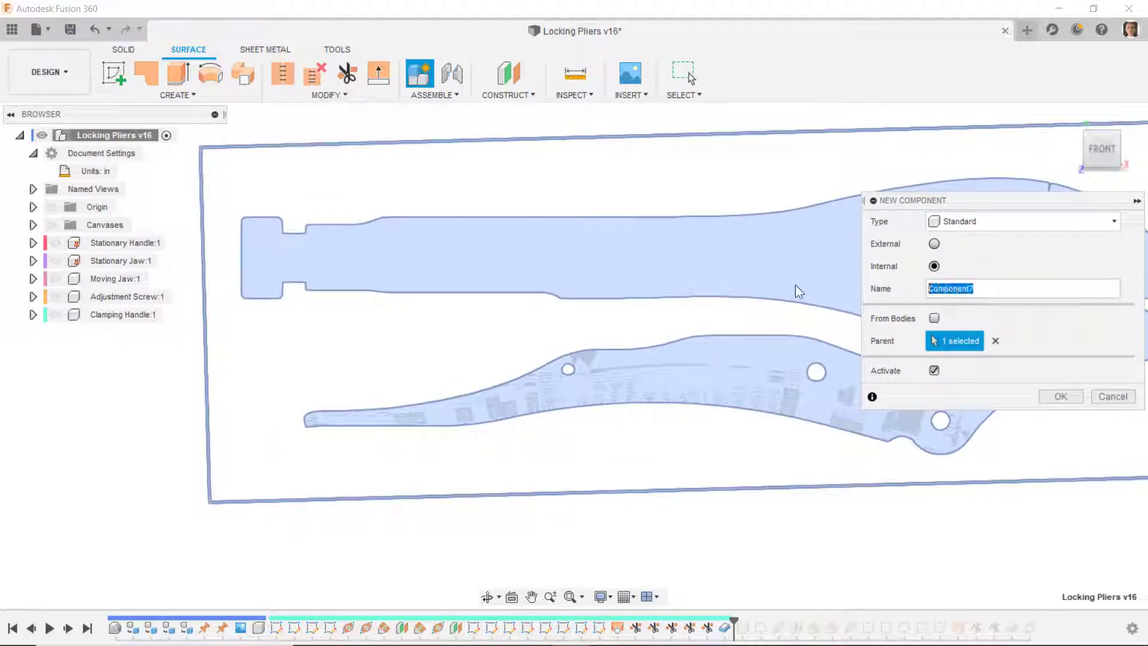
{"action": "type", "text": "Cam"}
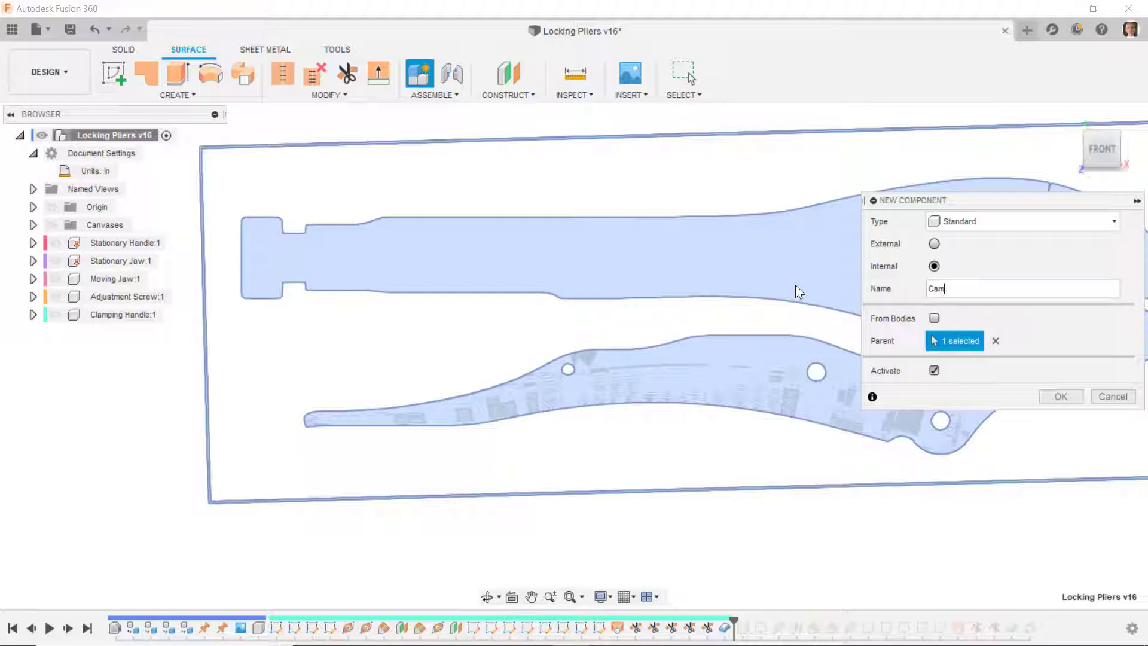
{"action": "type", "text": " Lock"}
{"action": "key", "text": "Return"}
Step: Start a sketch on the XY origin plane of the Cam Lock component
{"action": "left_click", "coordinate": [33, 333]}
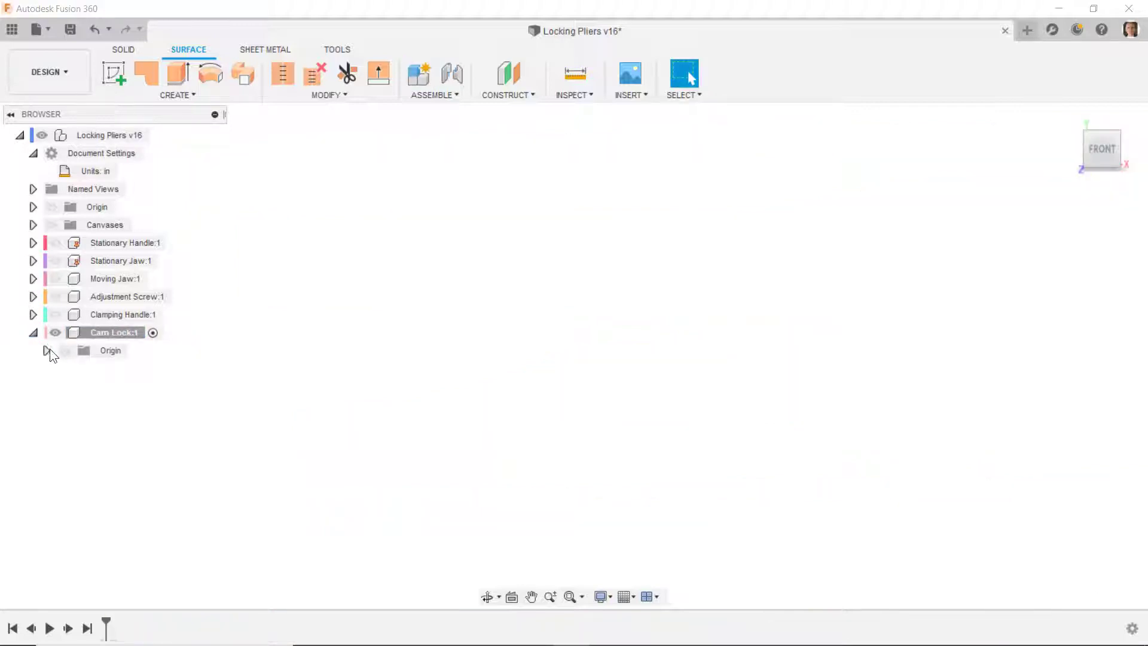
{"action": "left_click", "coordinate": [47, 350]}
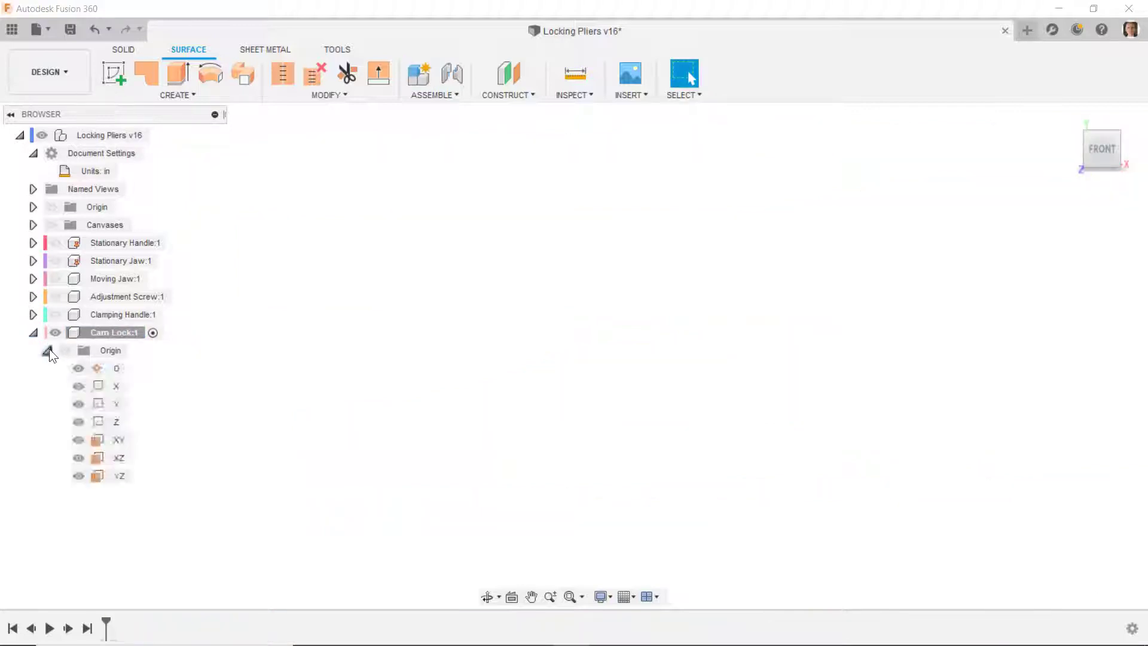
{"action": "left_click", "coordinate": [116, 439]}
{"action": "right_click", "coordinate": [114, 440]}
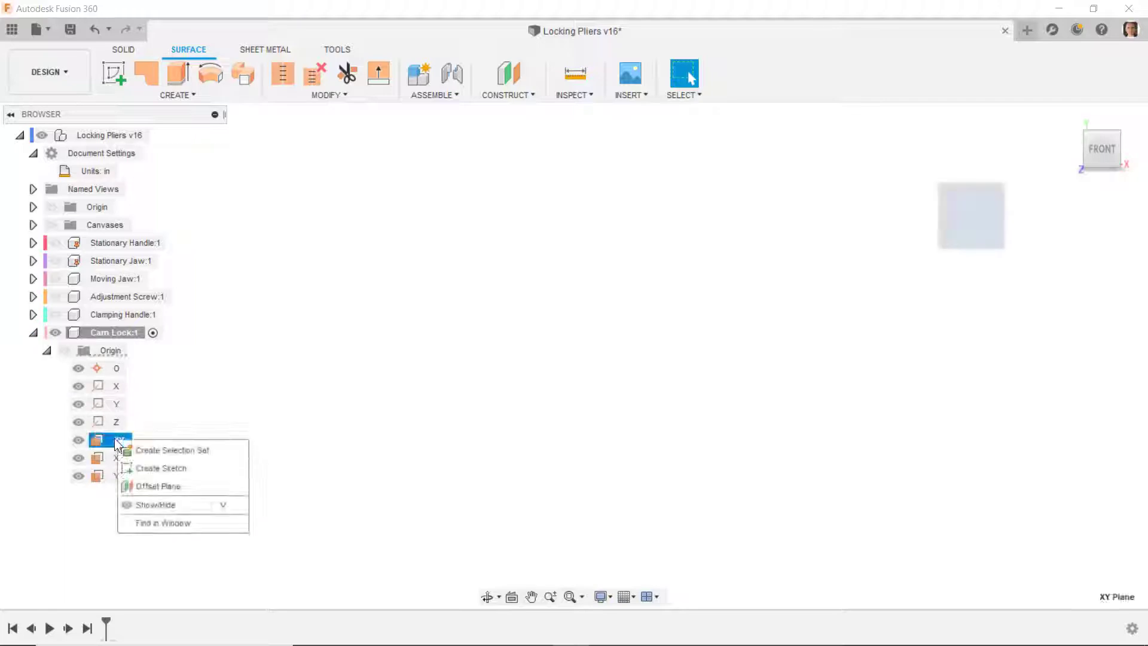
{"action": "left_click", "coordinate": [146, 468]}
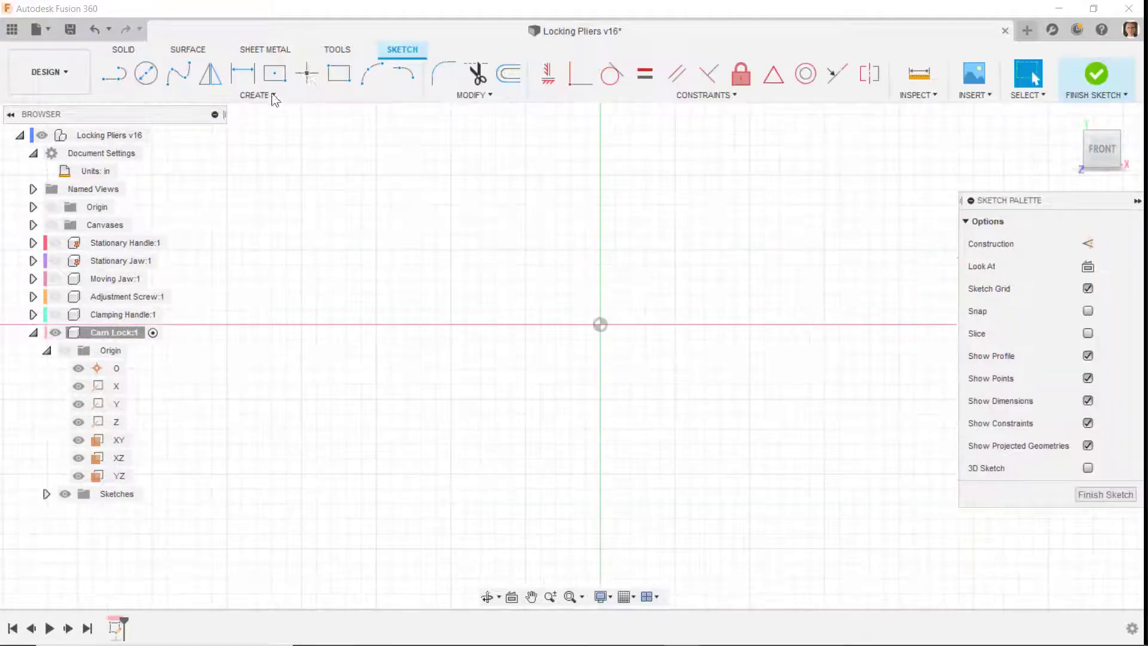
Step: Sketch a two-point rectangle about 2.11 in wide and 0.79 in high around the origin
{"action": "left_click", "coordinate": [339, 74]}
{"action": "left_click", "coordinate": [381, 268]}
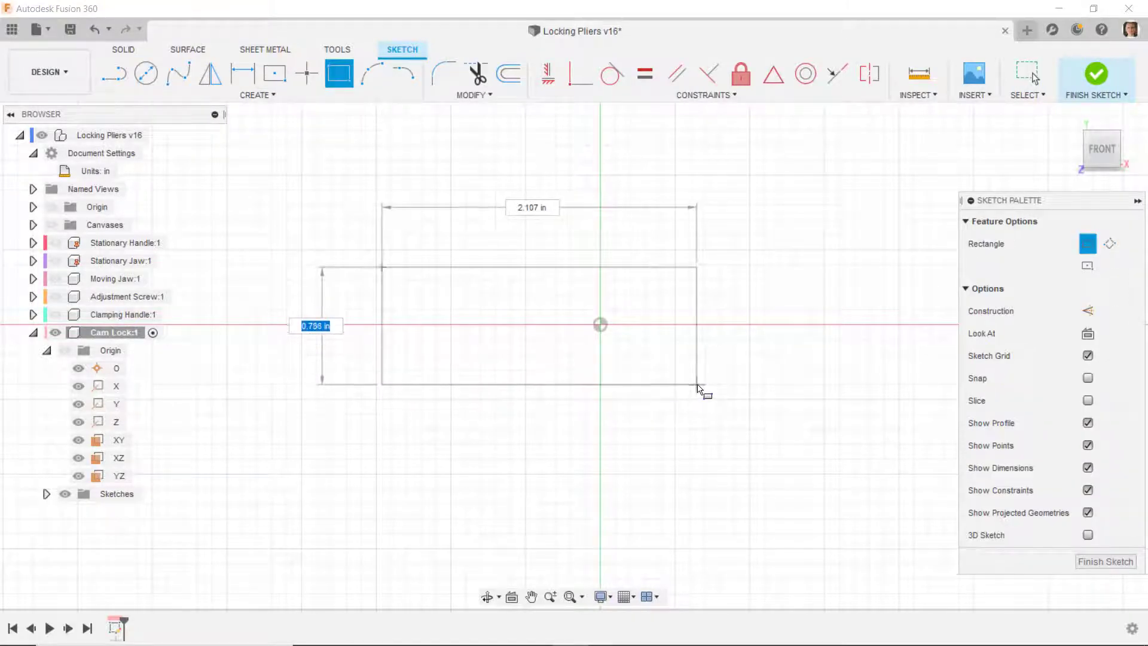
{"action": "left_click", "coordinate": [697, 385]}
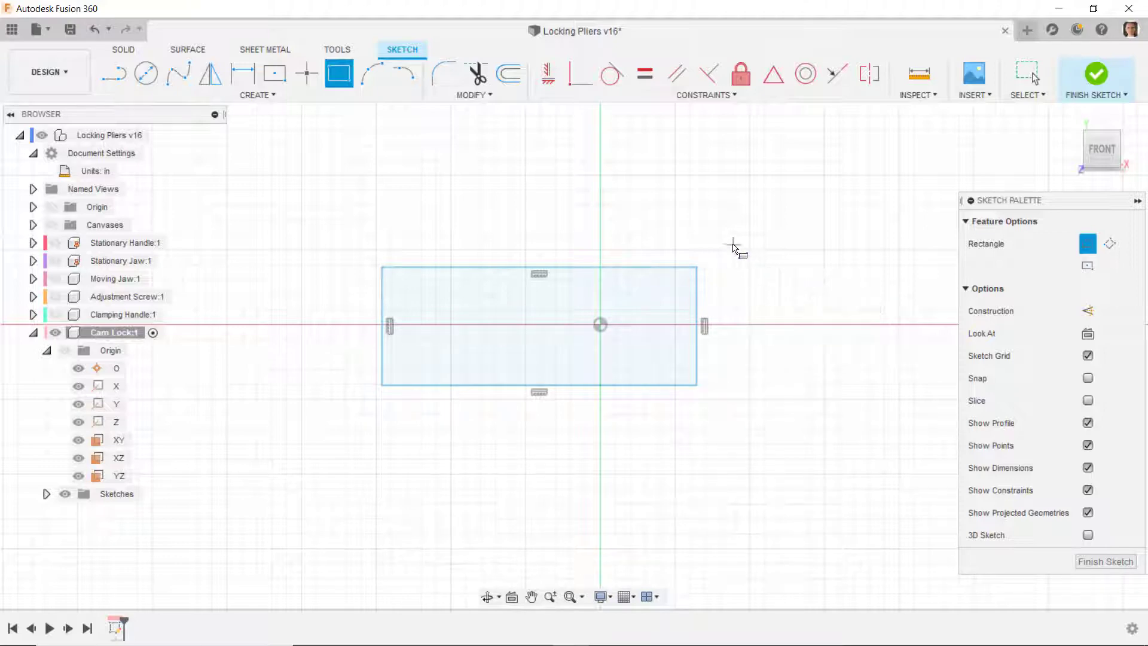
Step: Dimension the rectangle 0.55 in high and 3.62 in long
{"action": "key", "text": "d"}
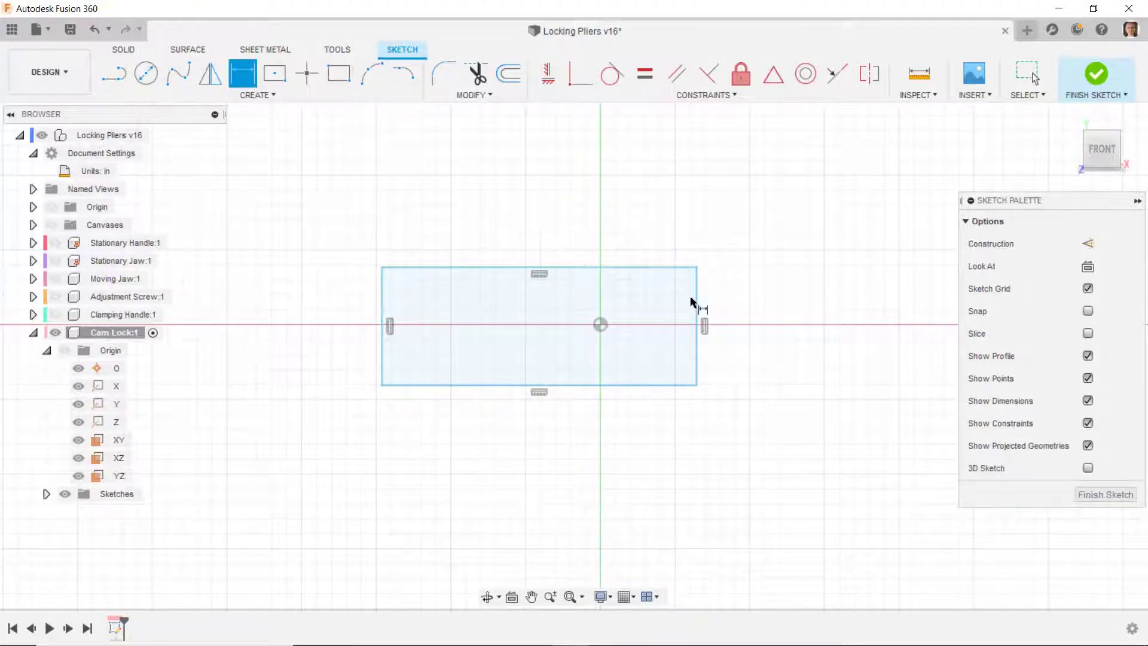
{"action": "left_click", "coordinate": [699, 307]}
{"action": "left_click", "coordinate": [774, 338]}
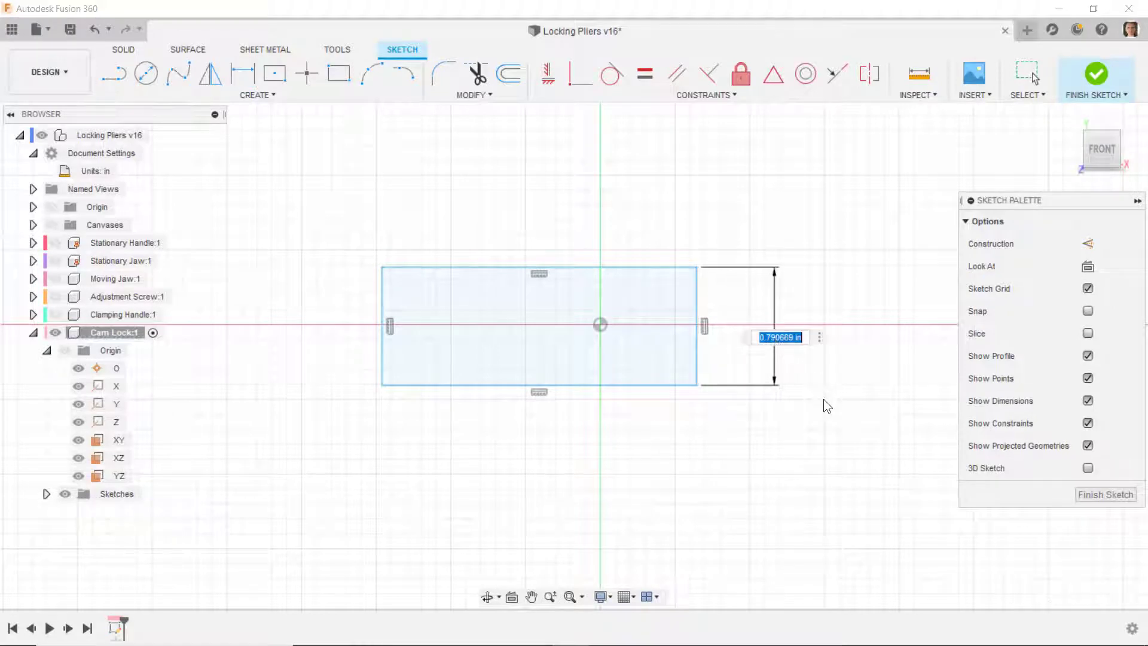
{"action": "type", "text": "0.55"}
{"action": "key", "text": "Return"}
{"action": "key", "text": "d"}
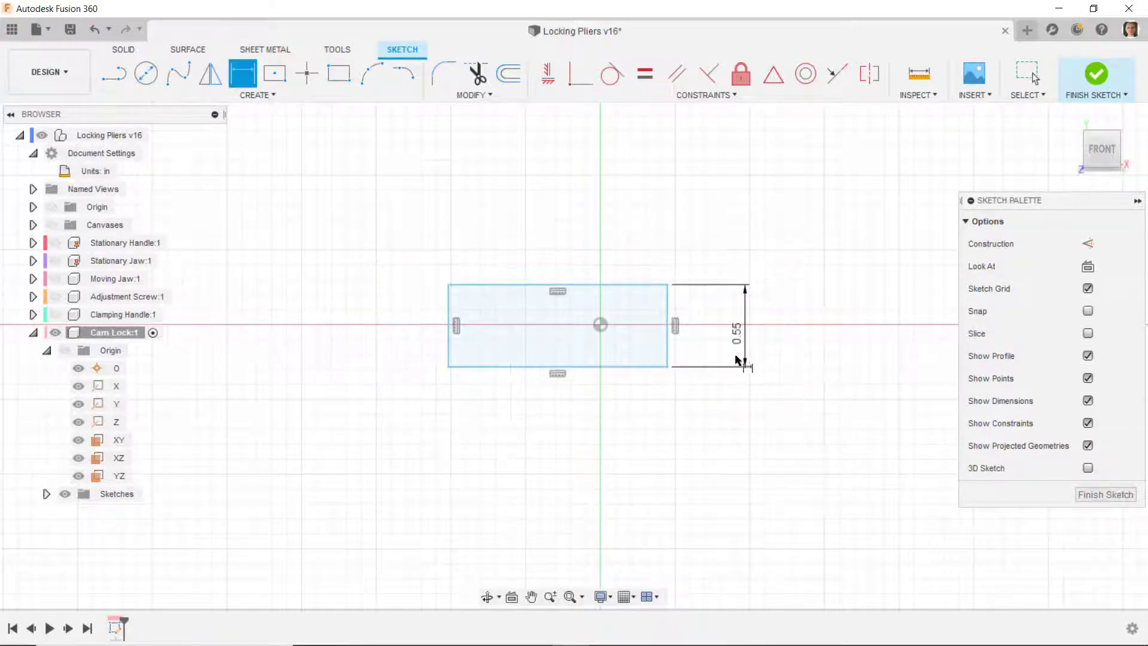
{"action": "left_click", "coordinate": [564, 287]}
{"action": "left_click", "coordinate": [571, 246]}
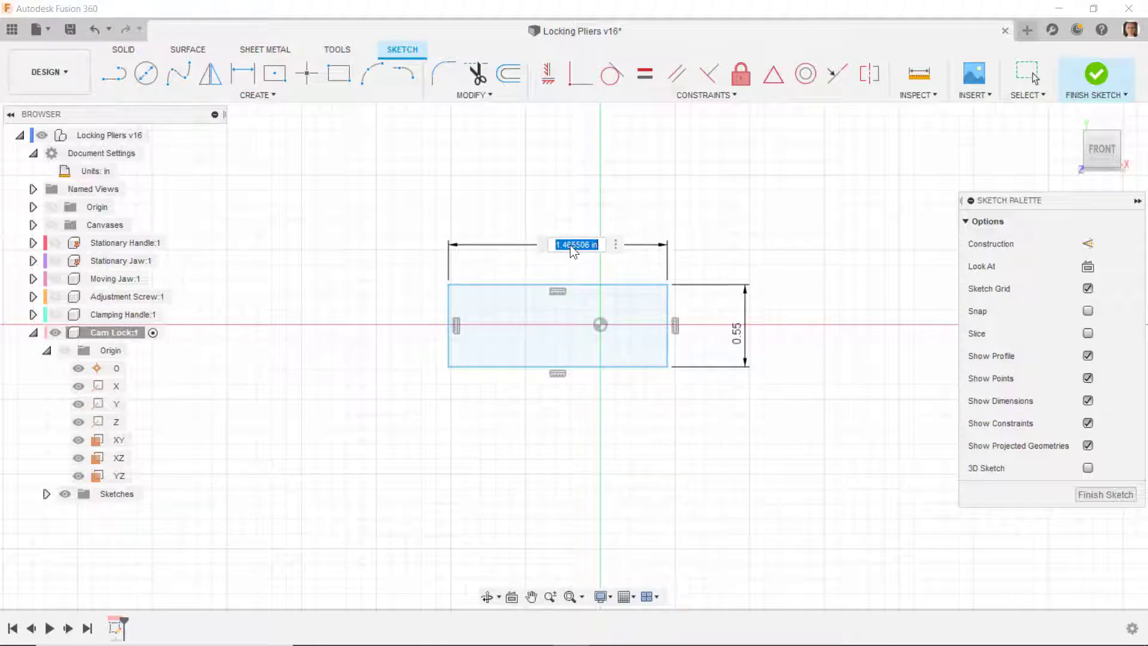
{"action": "type", "text": "3.62"}
{"action": "key", "text": "Return"}
{"action": "scroll", "coordinate": [353, 263], "scroll_direction": "down", "scroll_amount": 3}
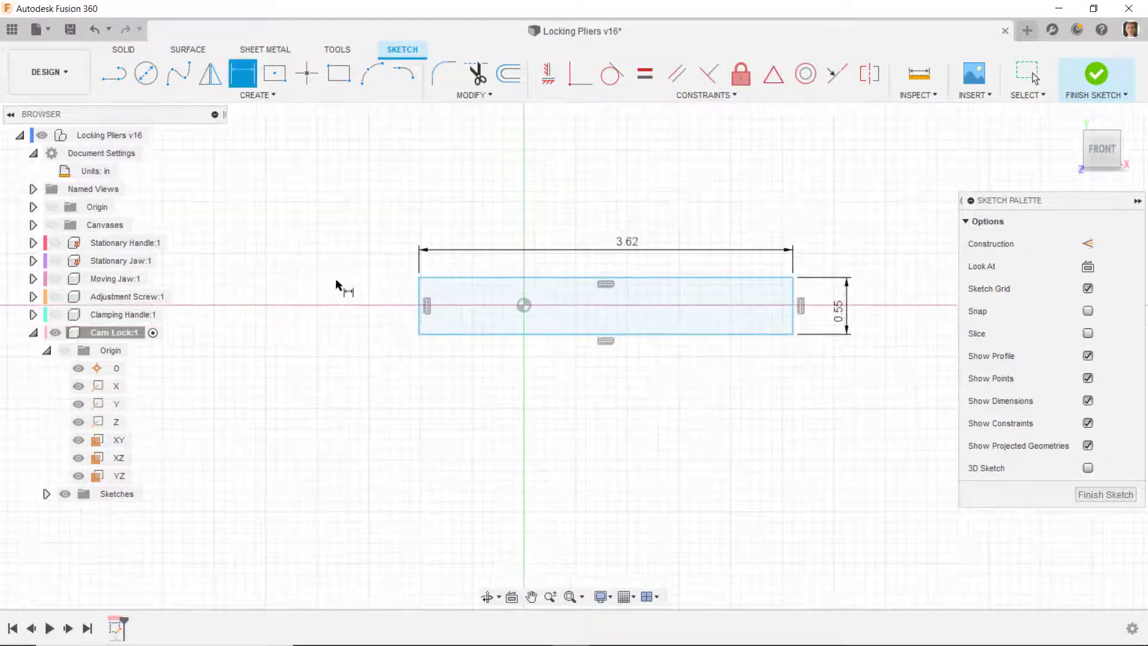
Step: Dimension the rectangle's right edge 0.40 in from the sketch origin
{"action": "scroll", "coordinate": [500, 223], "scroll_direction": "up", "scroll_amount": 2}
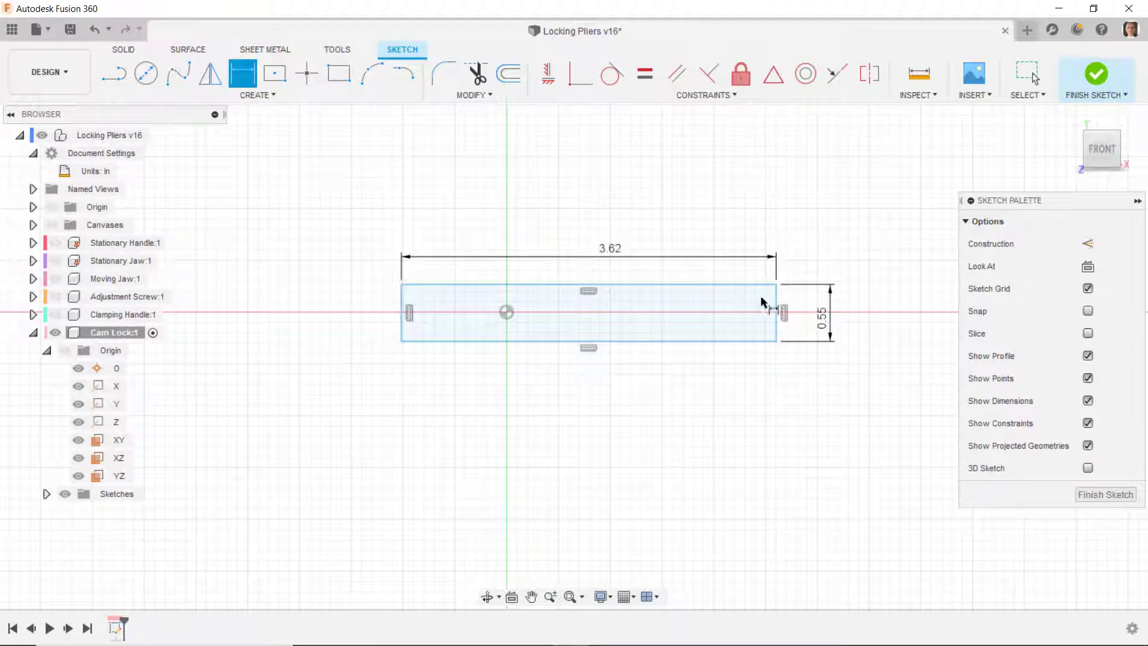
{"action": "left_click", "coordinate": [776, 305]}
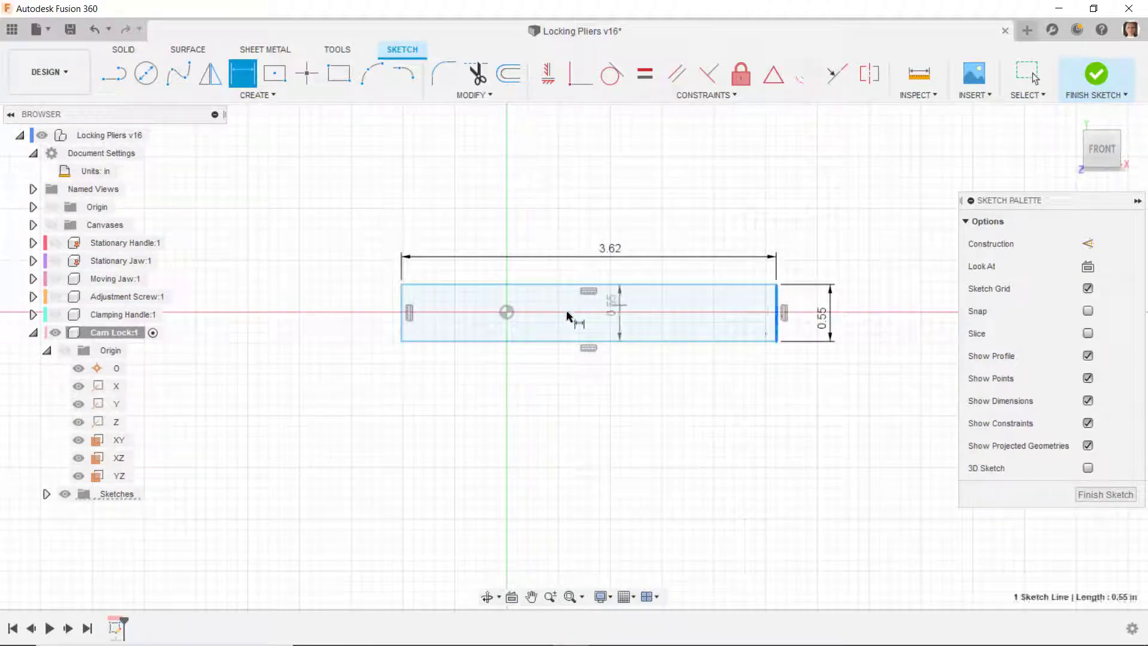
{"action": "left_click", "coordinate": [506, 312]}
{"action": "left_click", "coordinate": [631, 275]}
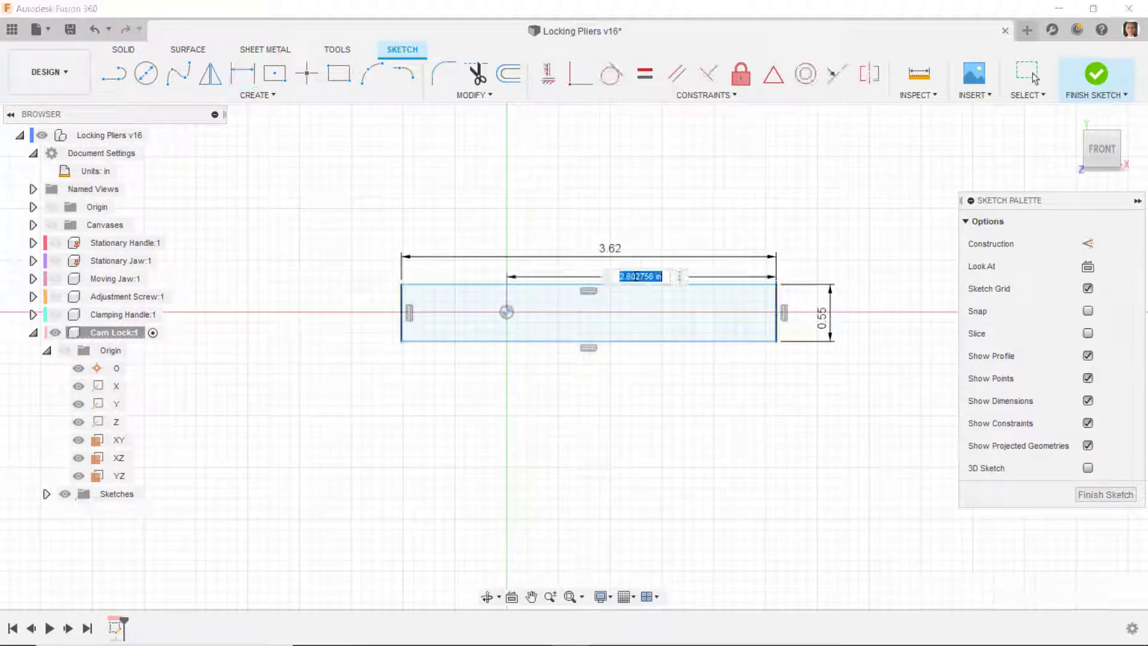
{"action": "type", "text": ".4"}
{"action": "key", "text": "Return"}
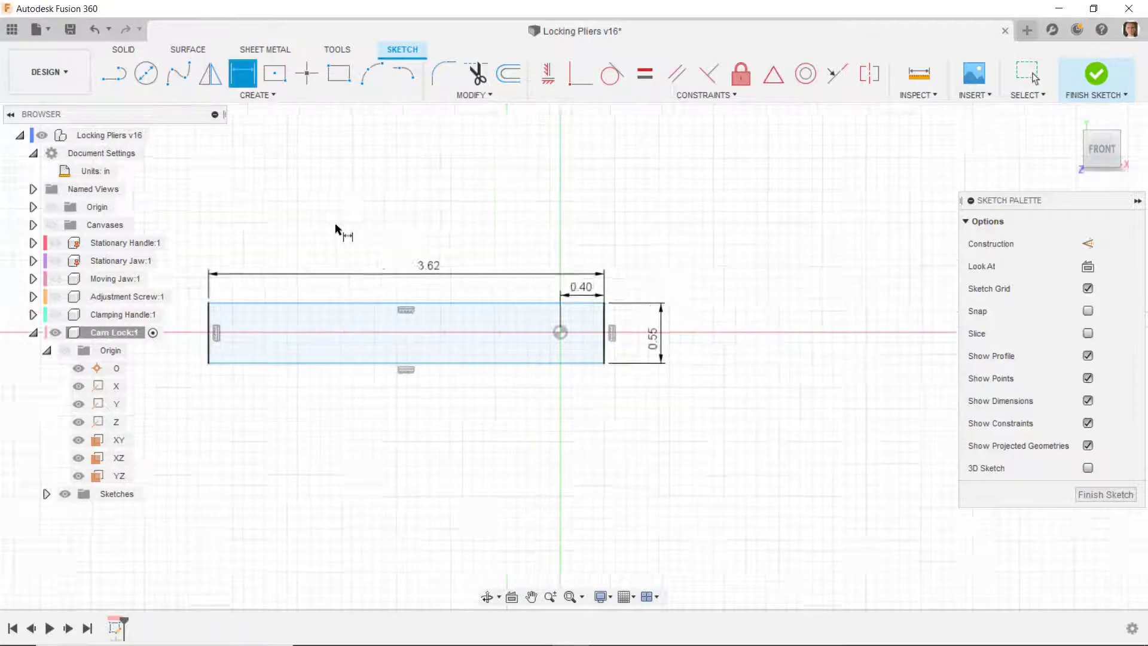
{"action": "scroll", "coordinate": [379, 201], "scroll_direction": "down", "scroll_amount": 1}
{"action": "scroll", "coordinate": [366, 156], "scroll_direction": "up", "scroll_amount": 2}
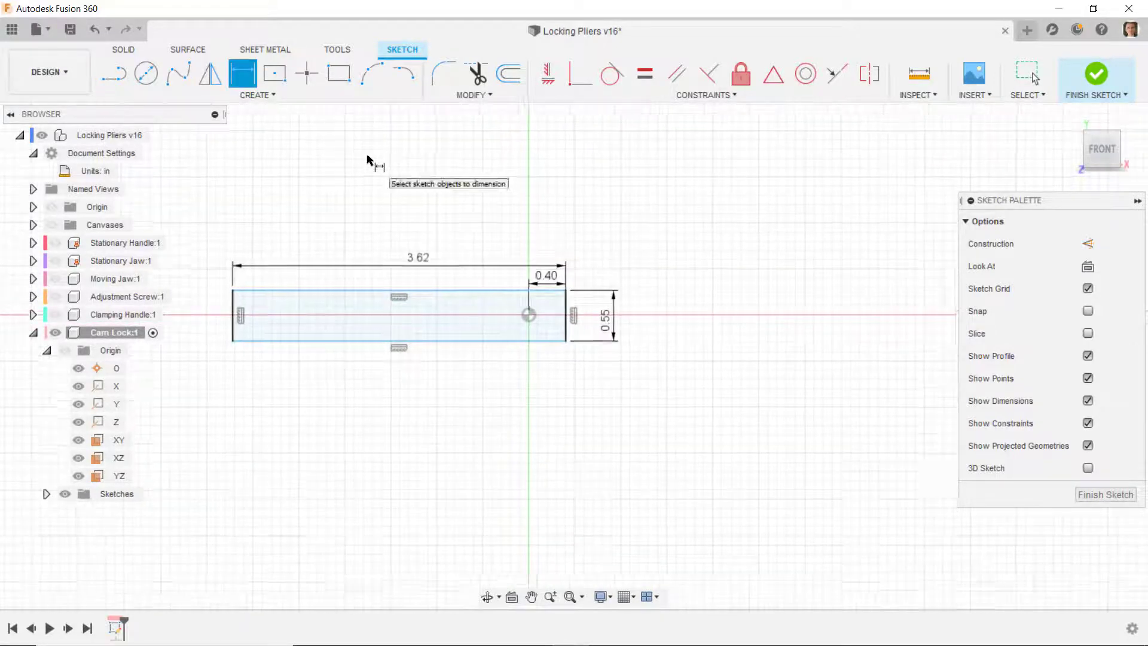
{"action": "scroll", "coordinate": [249, 228], "scroll_direction": "up", "scroll_amount": 3}
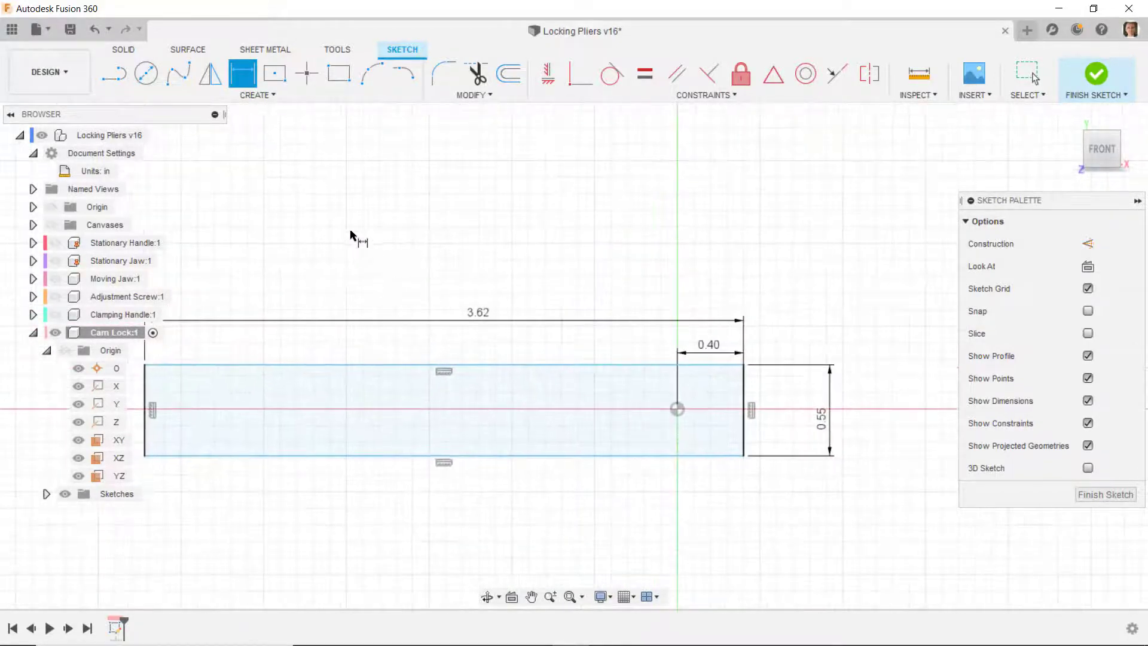
{"action": "key", "text": "Escape"}
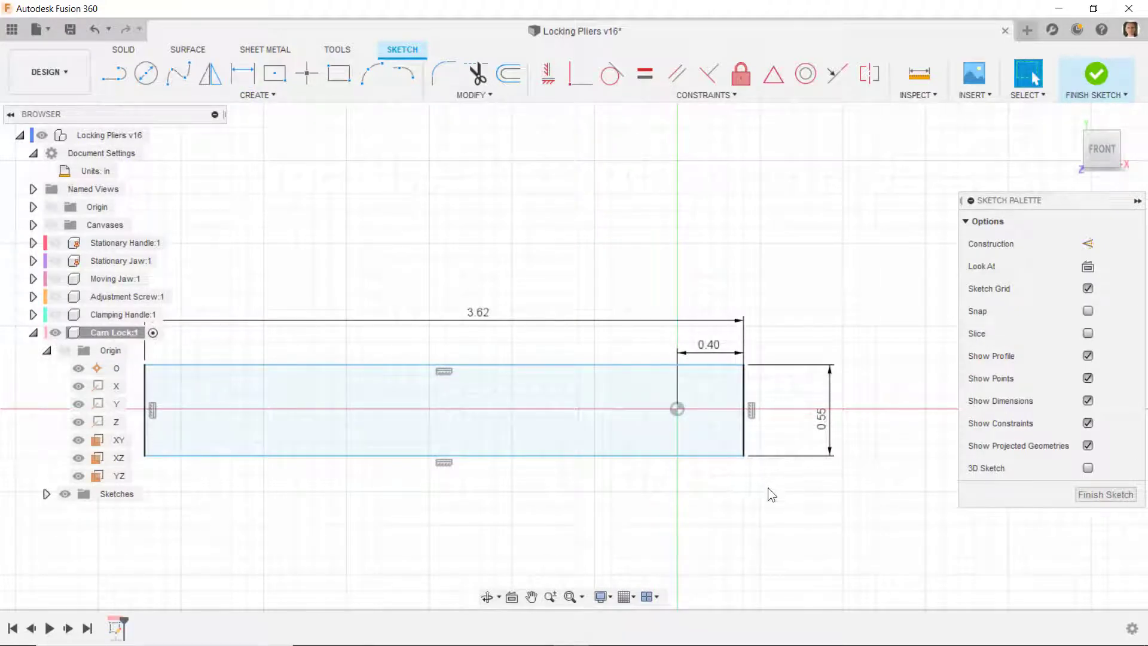
Step: Test the rectangle's vertical freedom by moving its corner, and constrain the right edge's midpoint horizontally to the origin
{"action": "mouse_move", "coordinate": [746, 457]}
{"action": "left_mouse_down"}
{"action": "mouse_move", "coordinate": [749, 342]}
{"action": "mouse_move", "coordinate": [772, 500]}
{"action": "mouse_move", "coordinate": [773, 417]}
{"action": "mouse_move", "coordinate": [773, 428]}
{"action": "left_mouse_up"}
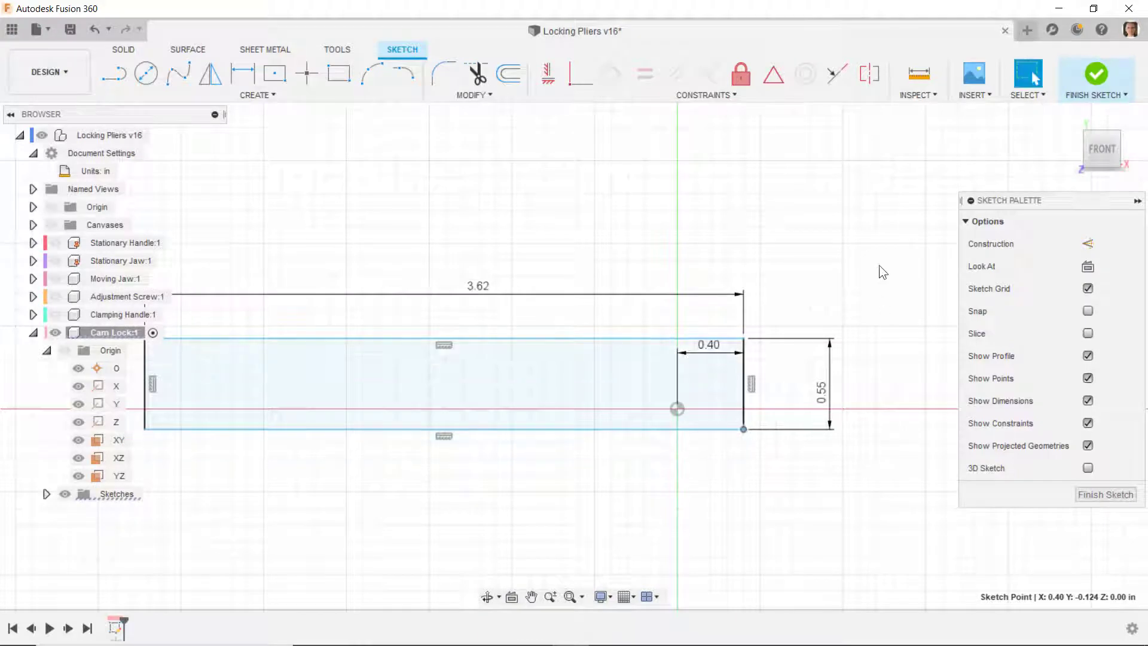
{"action": "left_click", "coordinate": [547, 74]}
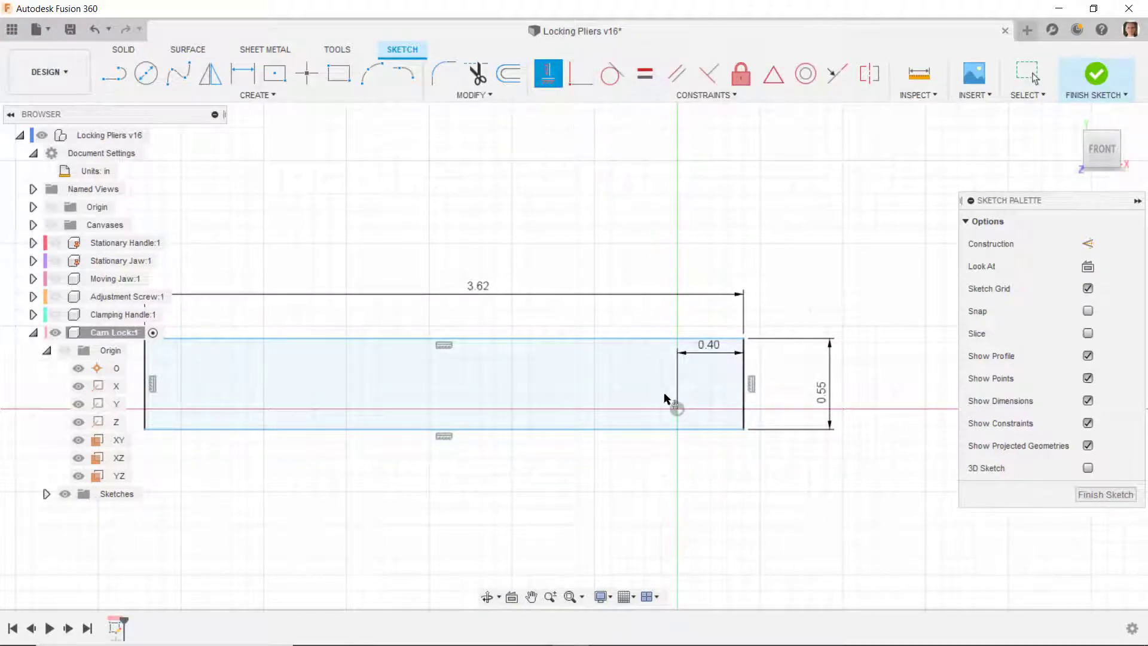
{"action": "left_click", "coordinate": [679, 415]}
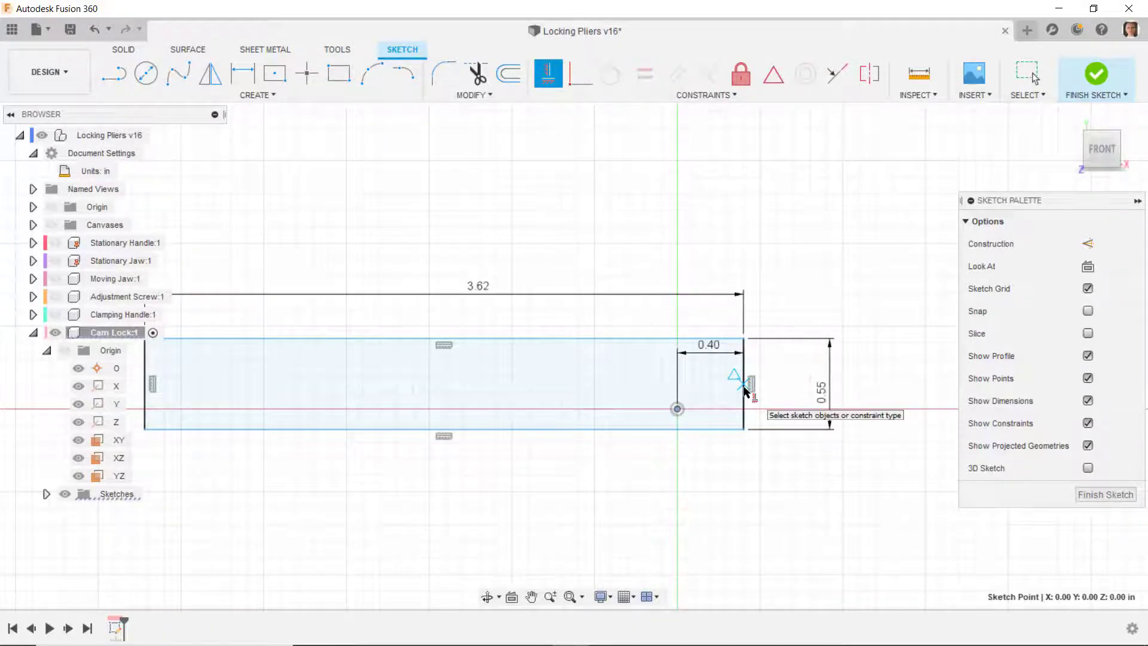
{"action": "left_click", "coordinate": [743, 389]}
{"action": "scroll", "coordinate": [871, 359], "scroll_direction": "down", "scroll_amount": 1}
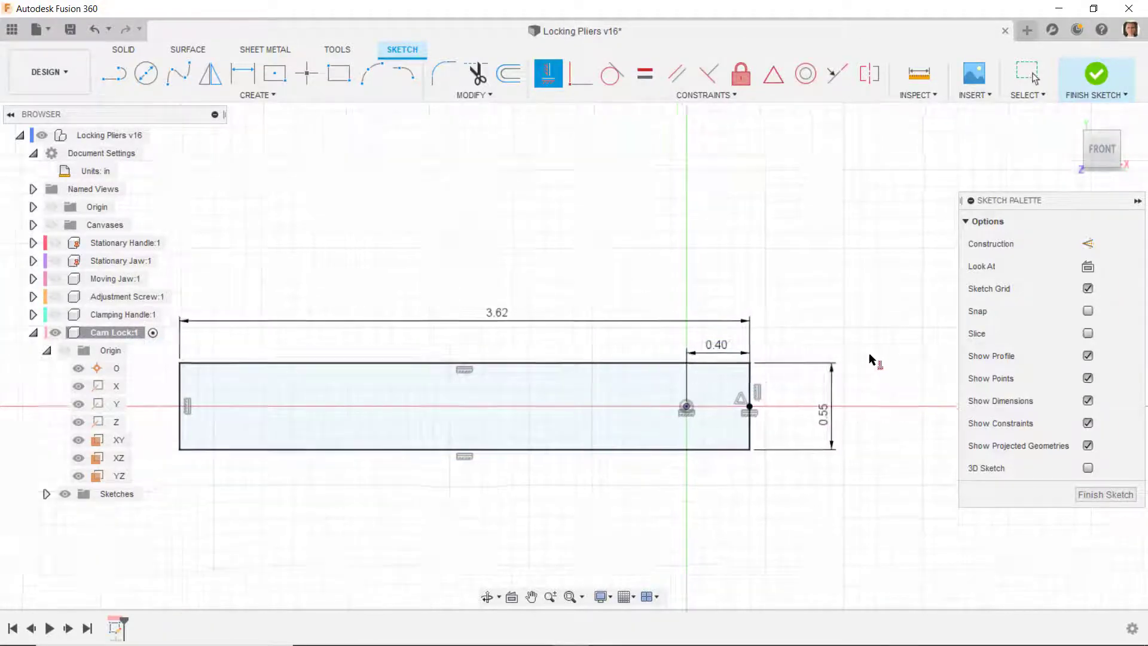
{"action": "scroll", "coordinate": [871, 359], "scroll_direction": "down", "scroll_amount": 1}
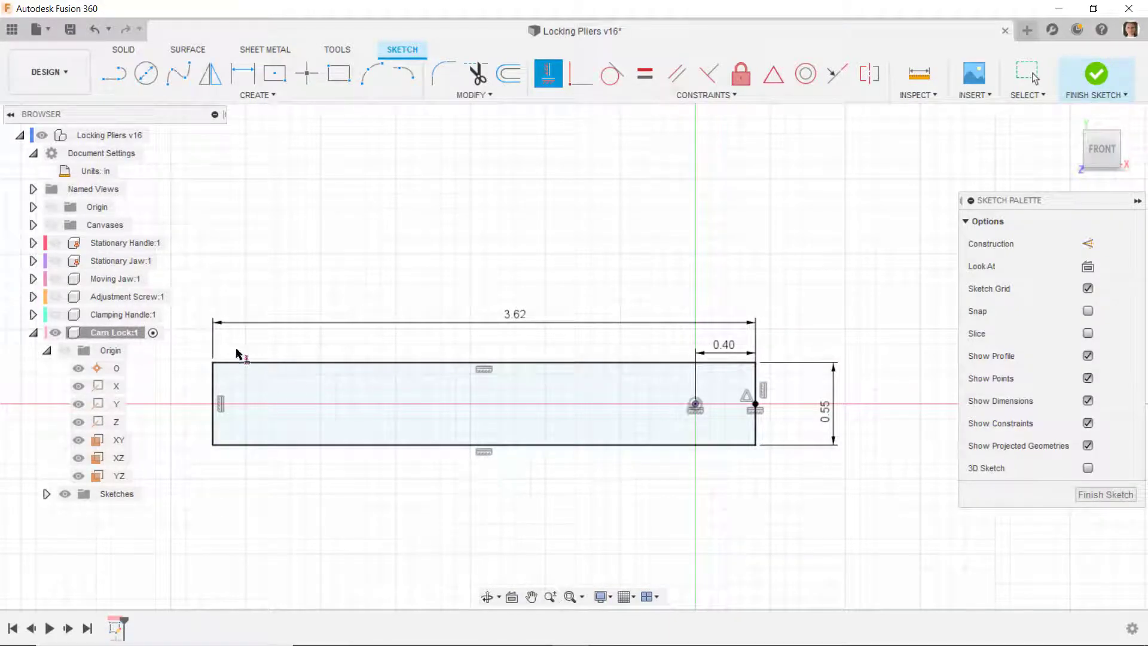
{"action": "key", "text": "Escape"}
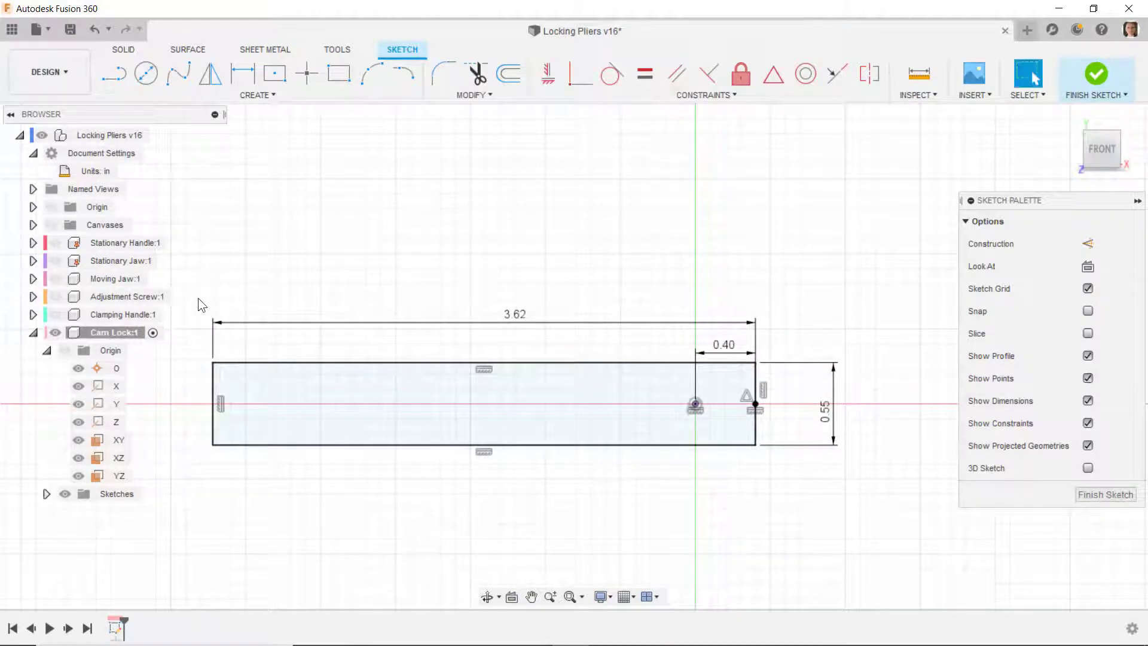
Step: Convert all four lines of the rectangle to construction geometry
{"action": "mouse_move", "coordinate": [199, 298]}
{"action": "left_mouse_down"}
{"action": "mouse_move", "coordinate": [422, 512]}
{"action": "mouse_move", "coordinate": [799, 486]}
{"action": "left_mouse_up"}
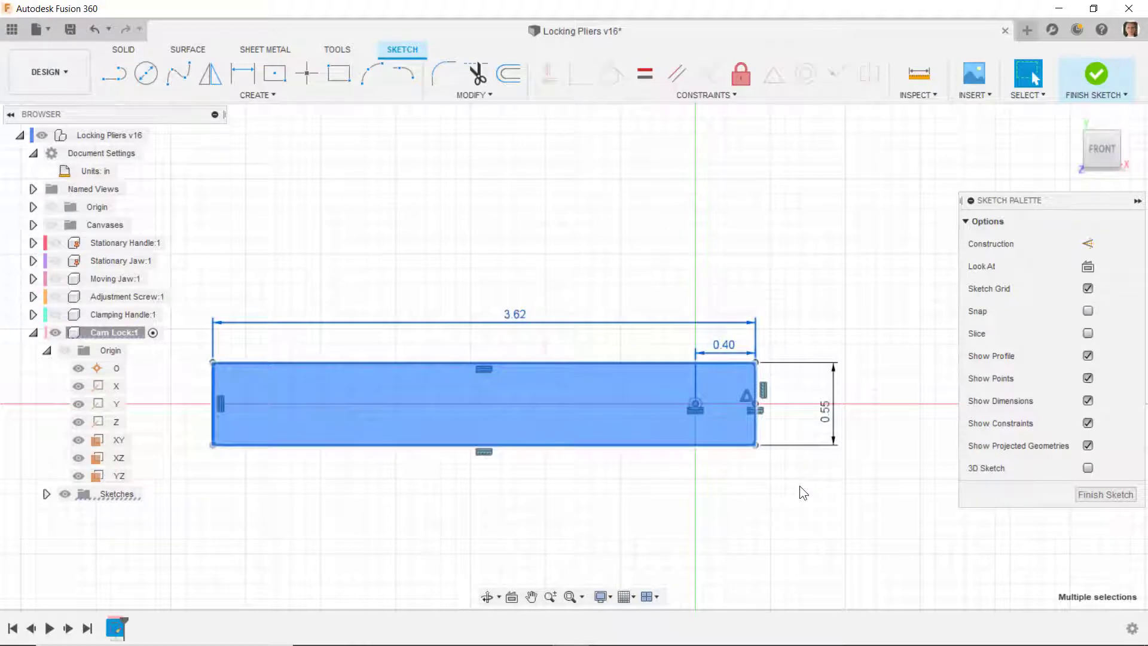
{"action": "right_click", "coordinate": [799, 486]}
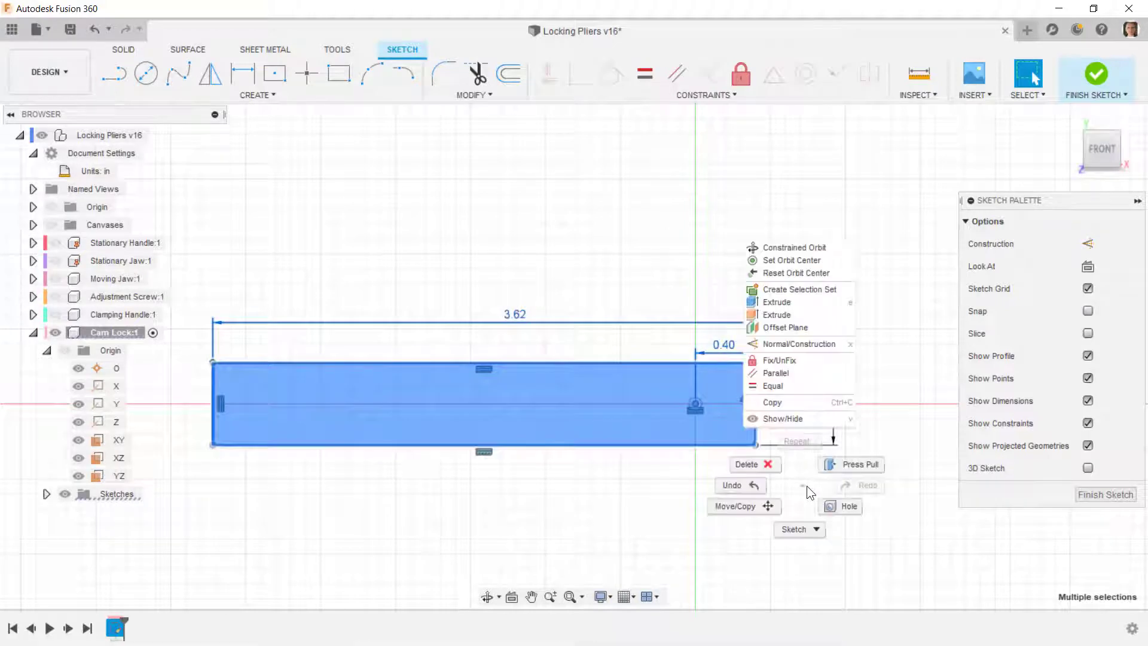
{"action": "left_click", "coordinate": [784, 342]}
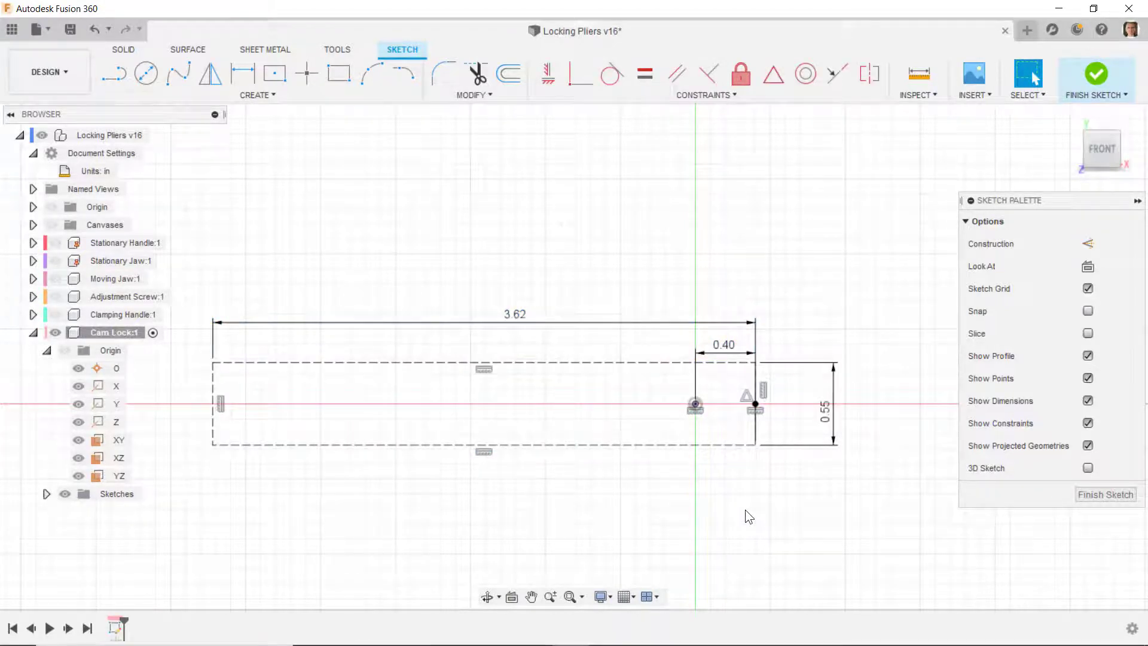
Step: Draw a solid line along the rectangle's top edge from the upper-right corner, ending partway along the edge
{"action": "scroll", "coordinate": [597, 513], "scroll_direction": "up", "scroll_amount": 1}
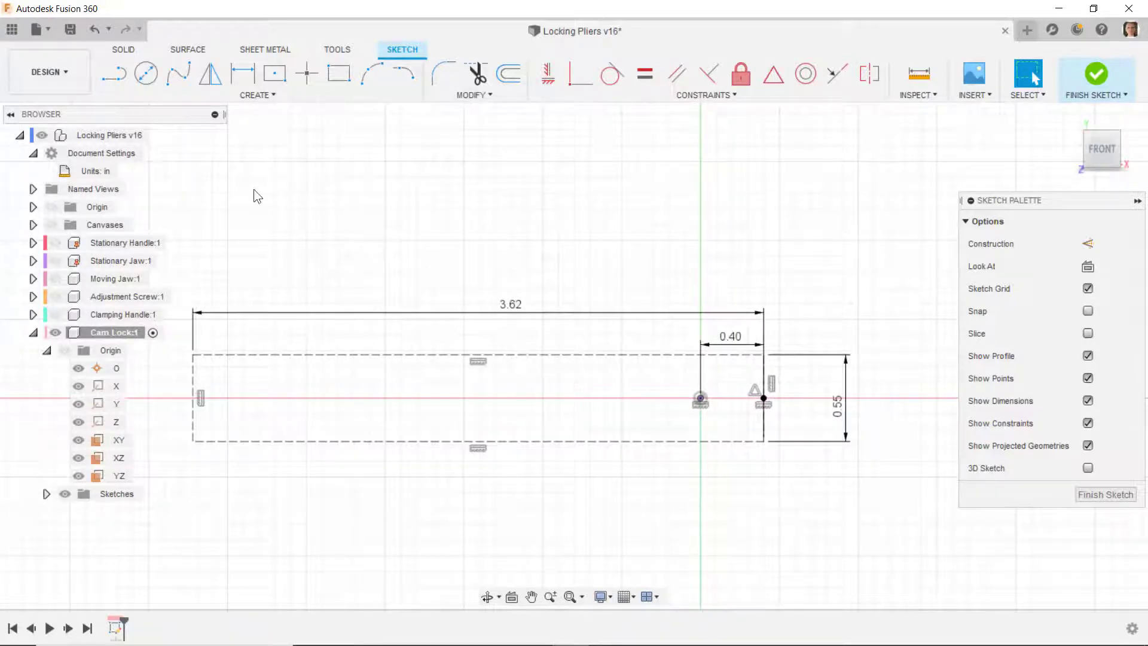
{"action": "key", "text": "l"}
{"action": "left_click", "coordinate": [757, 354]}
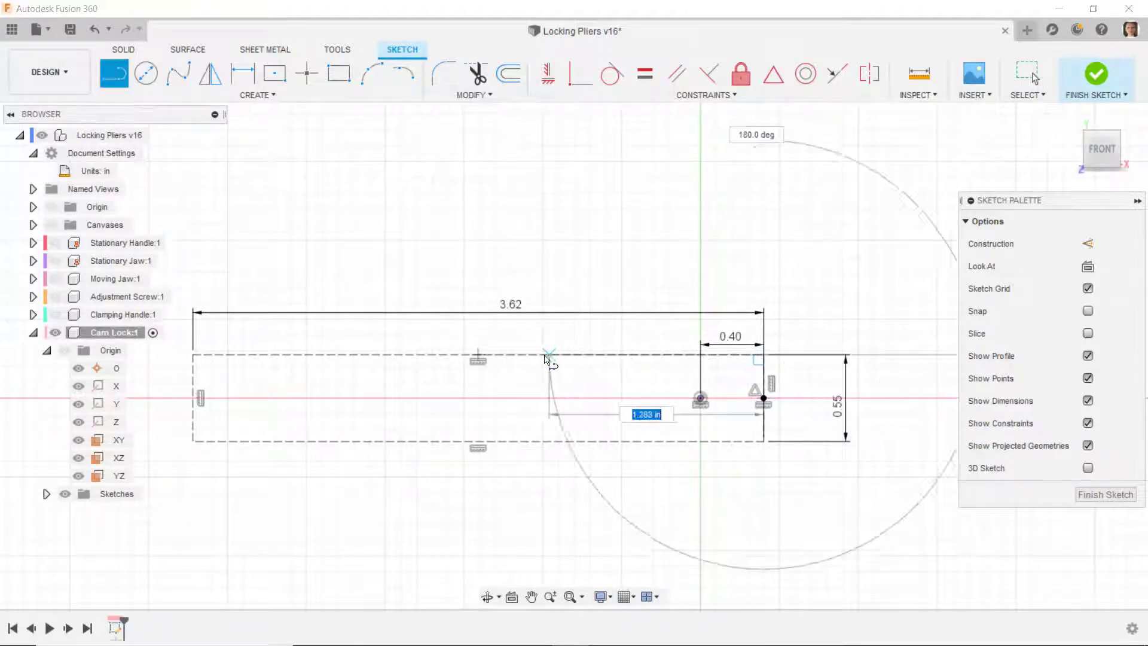
{"action": "double_click", "coordinate": [545, 355]}
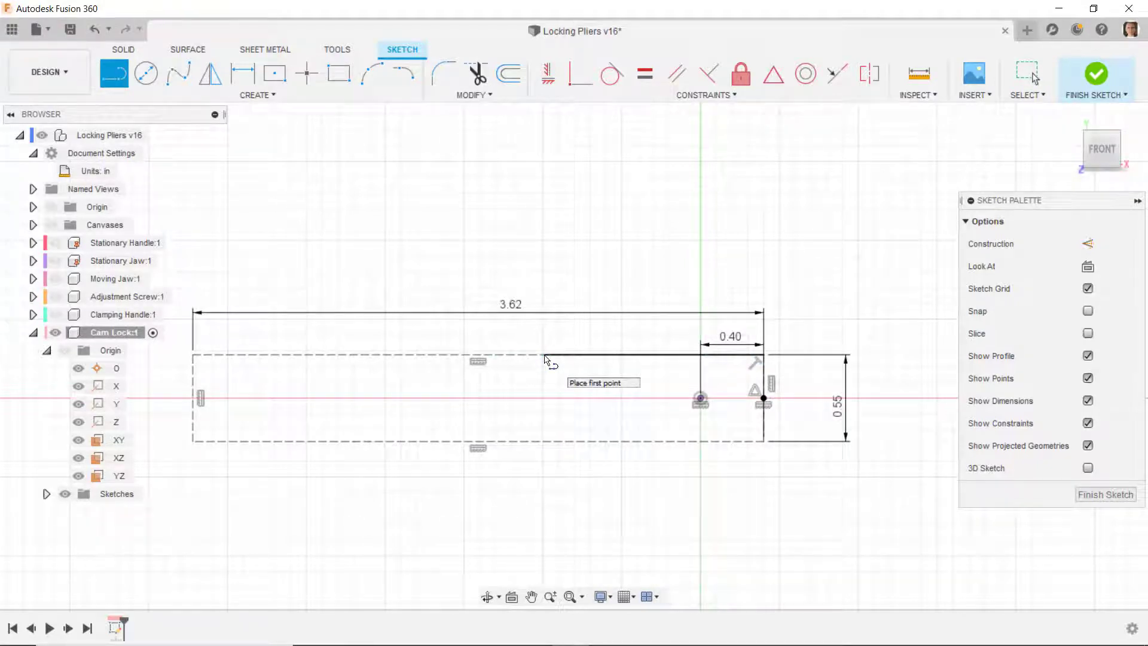
{"action": "right_click", "coordinate": [550, 359]}
{"action": "left_click", "coordinate": [501, 423]}
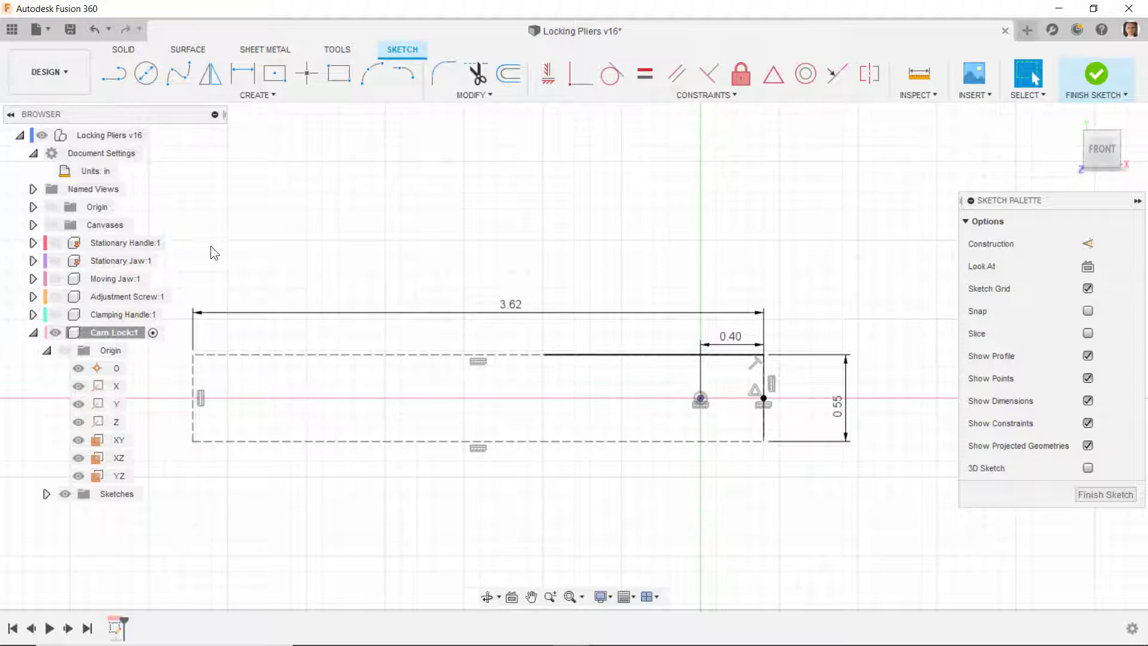
Step: Draw a vertical line between the rectangle's top and bottom edges, and convert it to construction geometry
{"action": "left_click", "coordinate": [114, 73]}
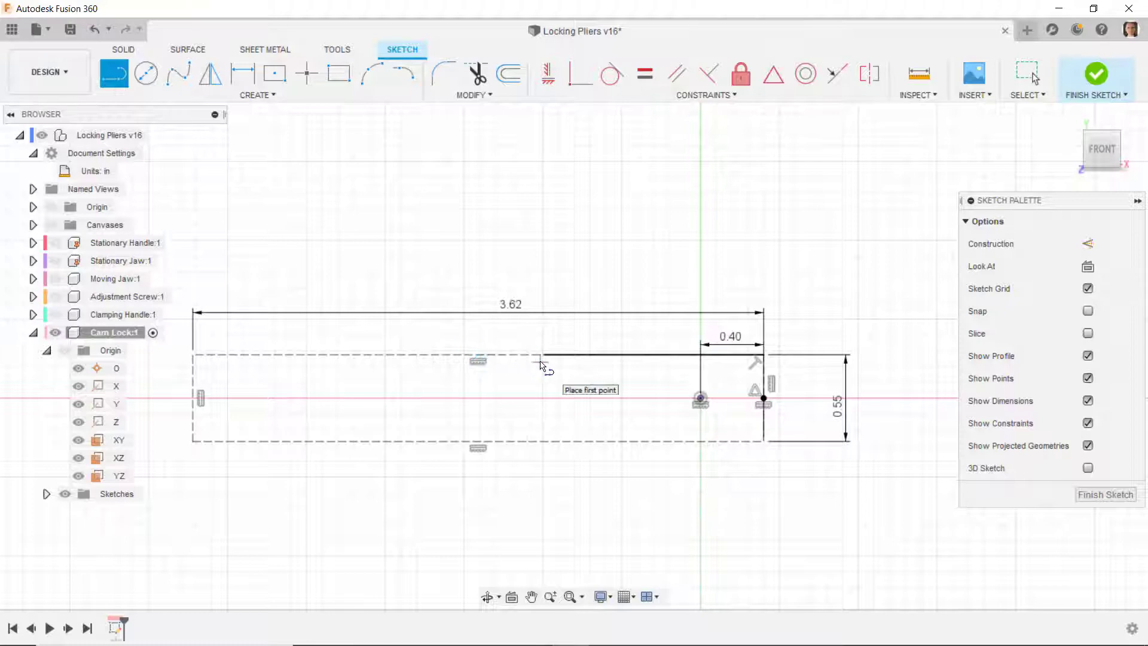
{"action": "left_click", "coordinate": [506, 355]}
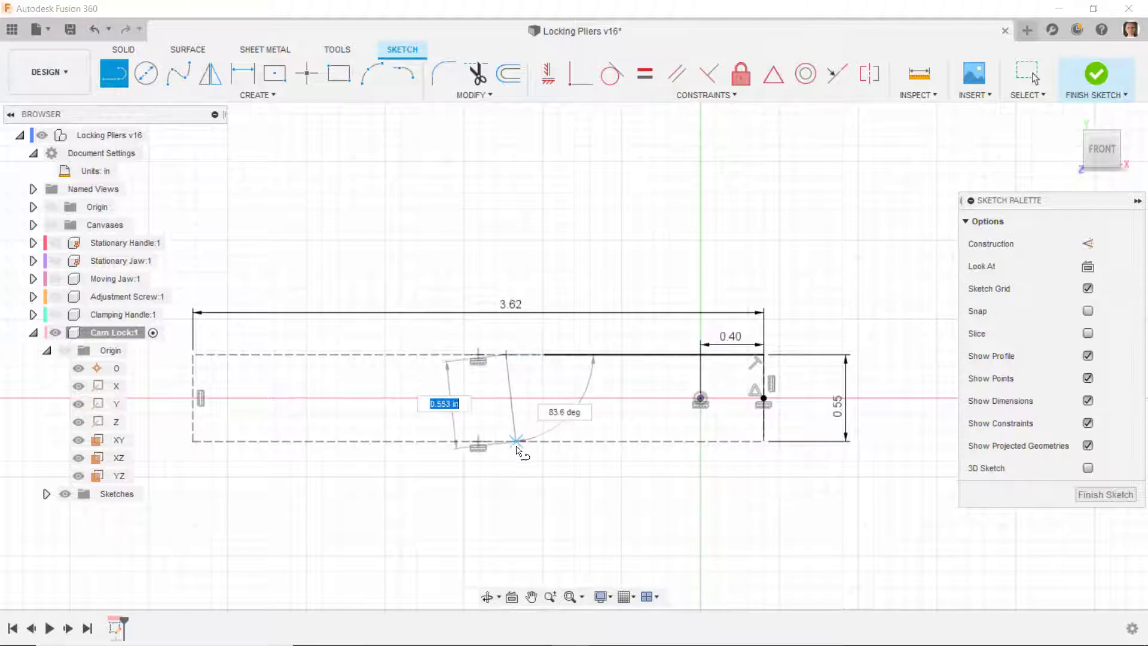
{"action": "left_click", "coordinate": [506, 477]}
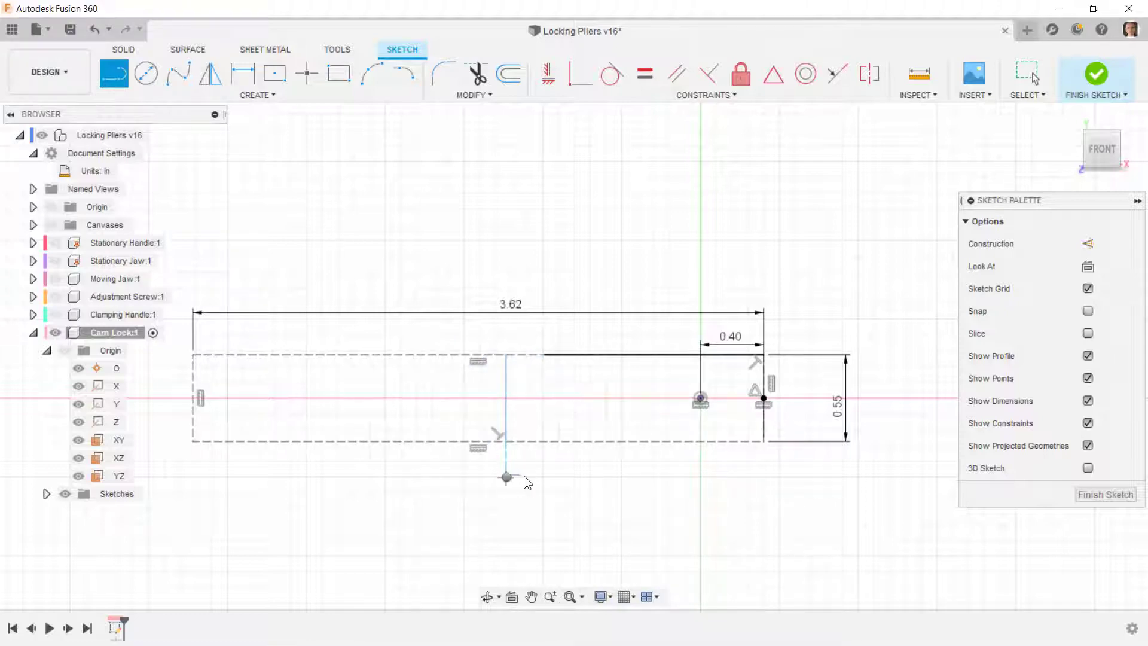
{"action": "right_click_drag", "start_coordinate": [529, 476], "coordinate": [539, 475]}
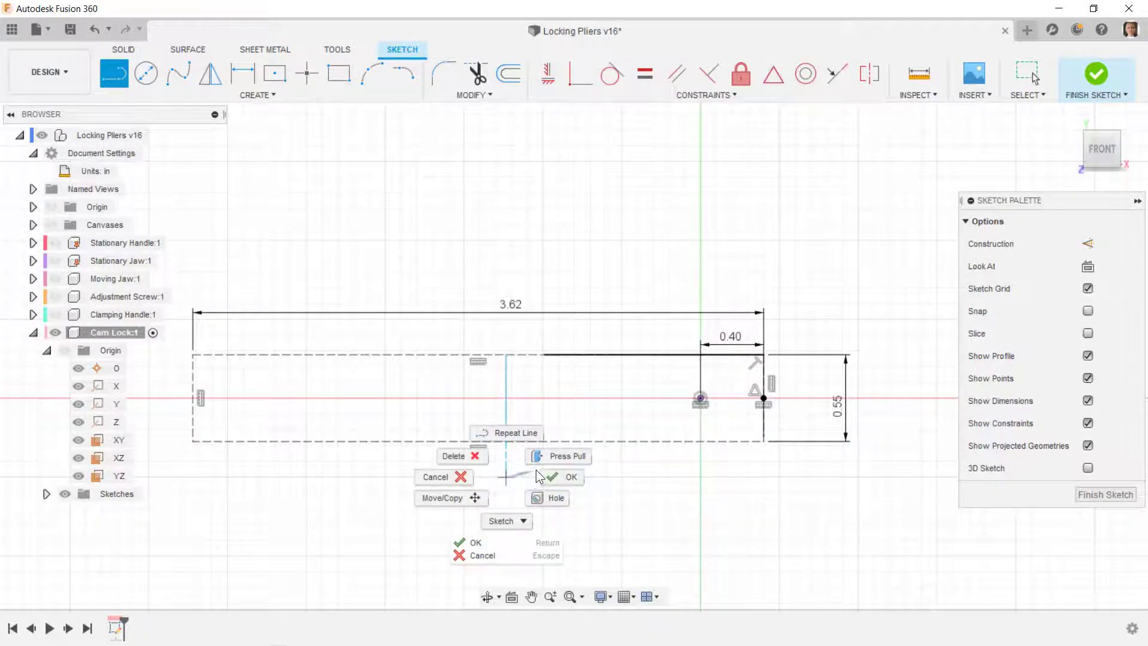
{"action": "left_click", "coordinate": [507, 416]}
{"action": "right_click", "coordinate": [506, 415]}
{"action": "left_click", "coordinate": [489, 524]}
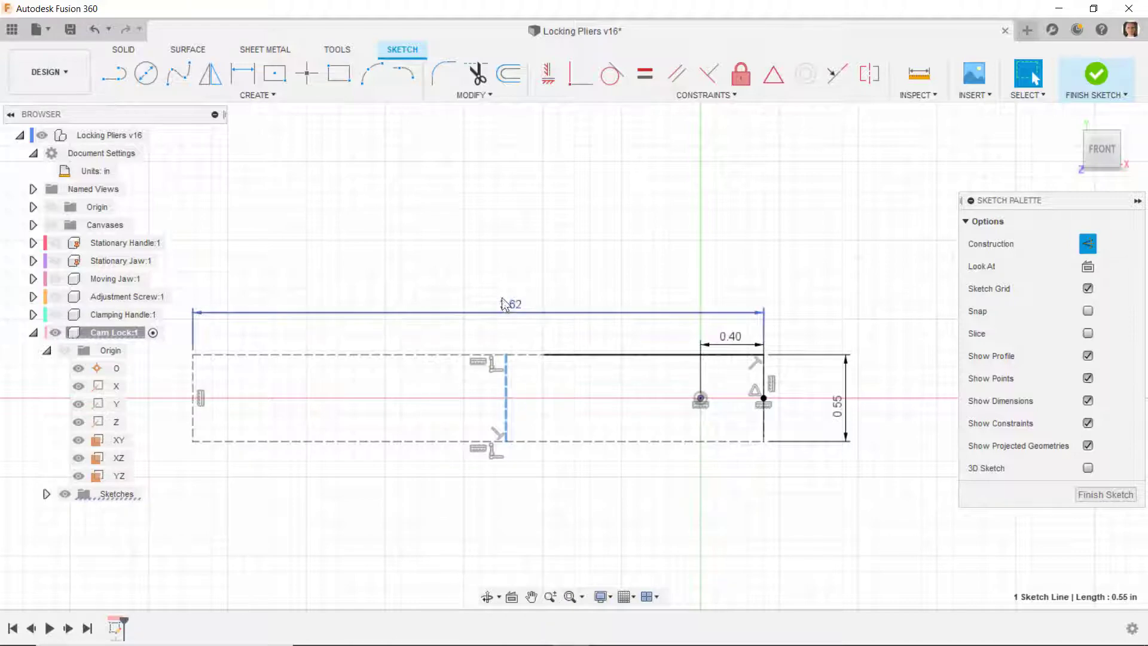
{"action": "left_click", "coordinate": [492, 214]}
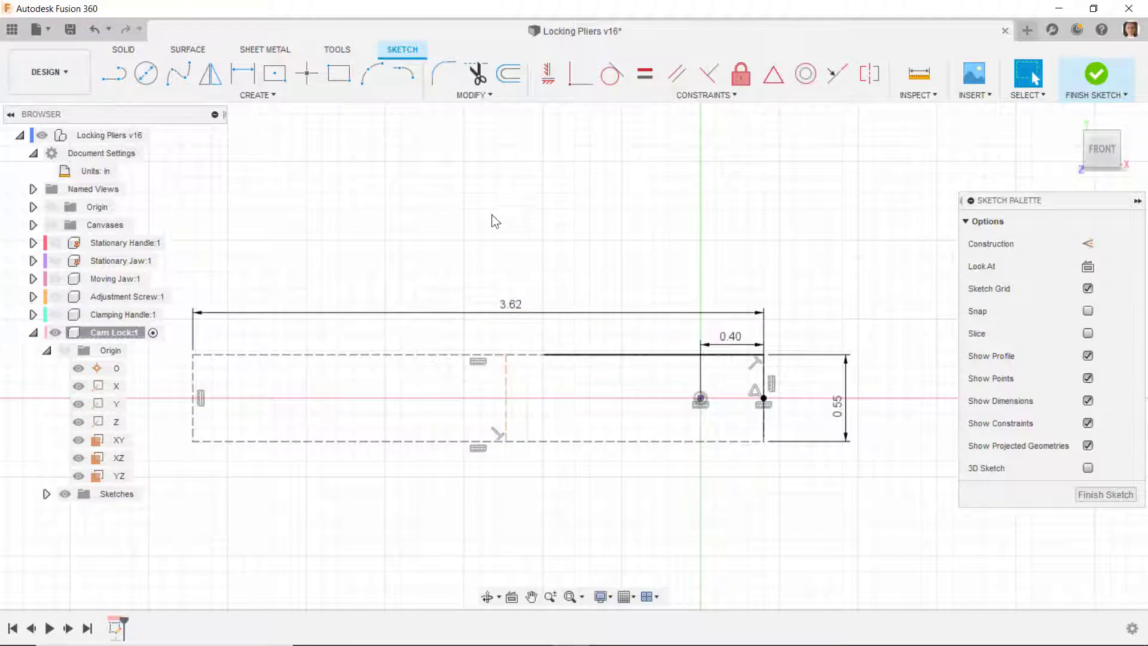
Step: Dimension the vertical construction line 1.75 in from the rectangle's right edge
{"action": "left_click", "coordinate": [252, 84]}
{"action": "left_click", "coordinate": [507, 427]}
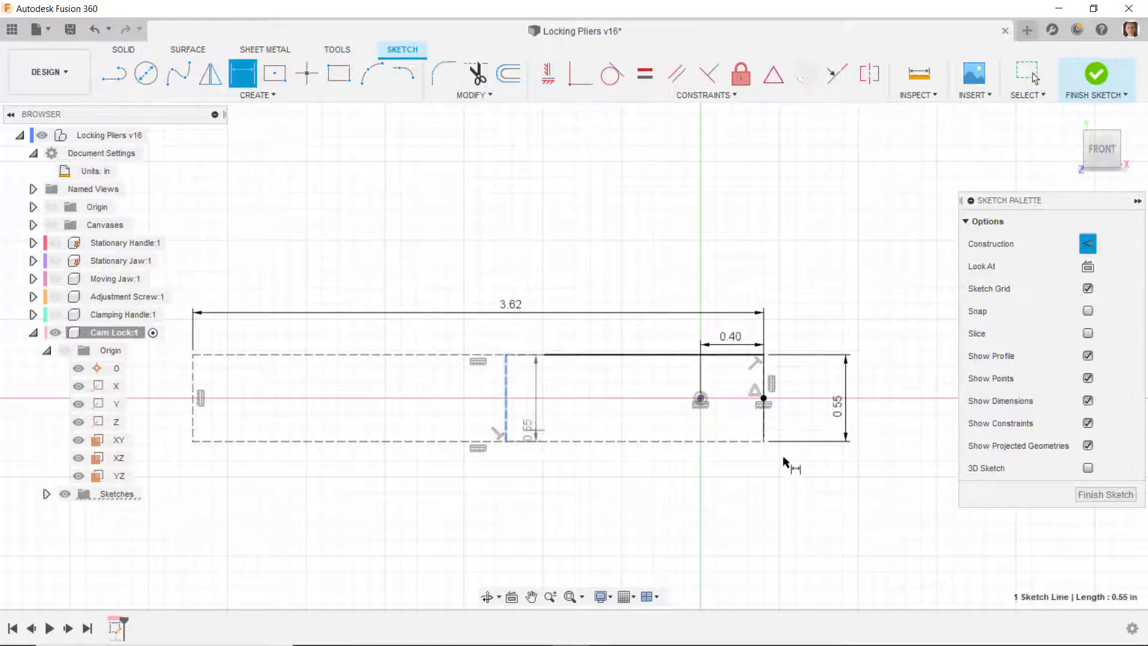
{"action": "left_click", "coordinate": [763, 428]}
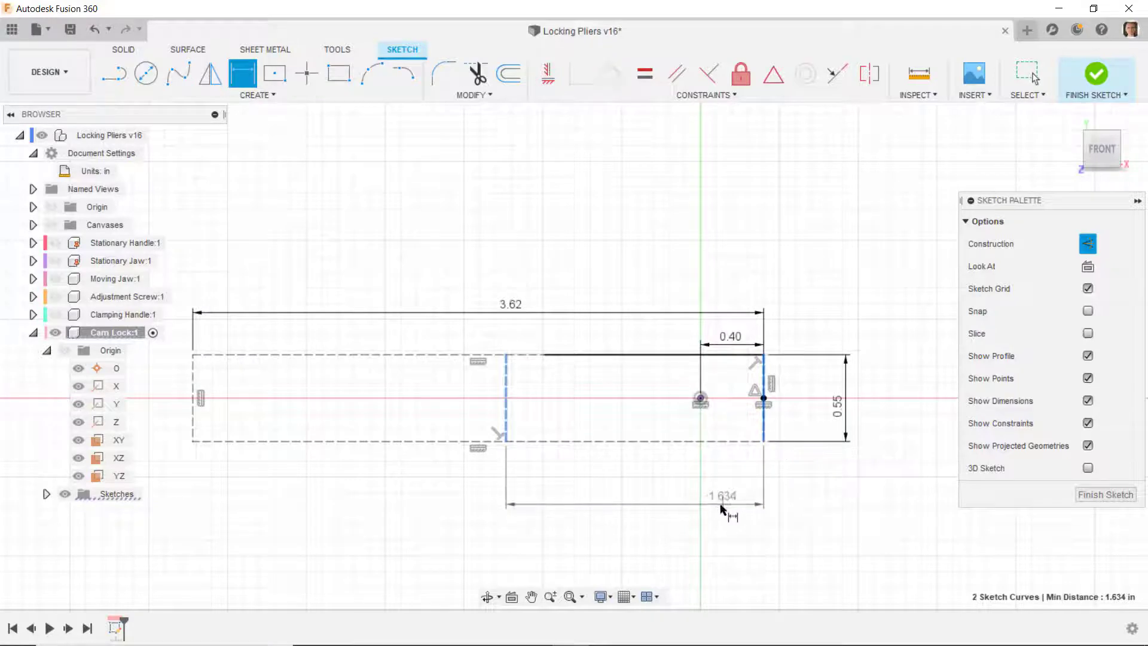
{"action": "left_click", "coordinate": [697, 511]}
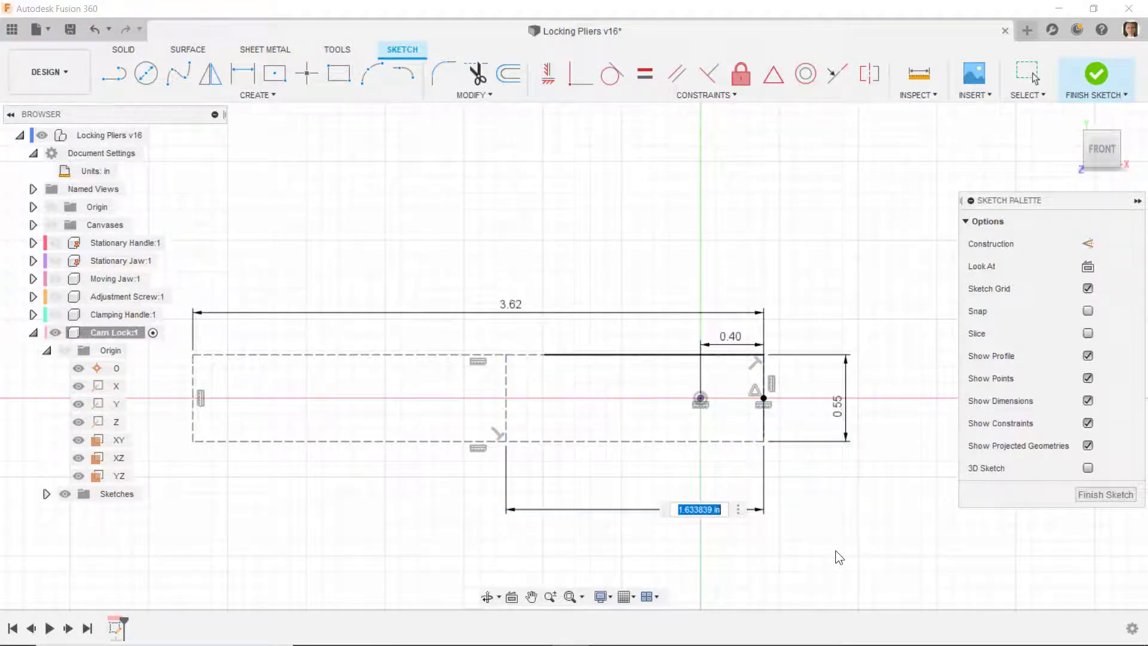
{"action": "type", "text": "1.75"}
{"action": "key", "text": "Return"}
{"action": "key", "text": "Escape"}
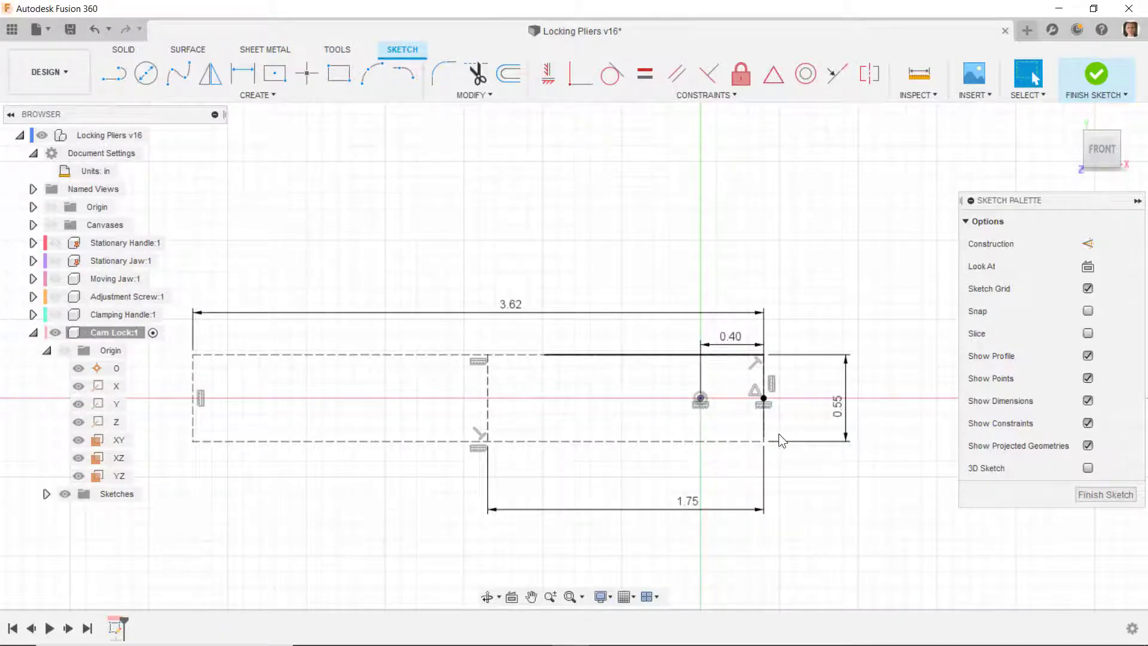
Step: Convert the rectangle's right edge from construction back to normal geometry
{"action": "left_click", "coordinate": [765, 425]}
{"action": "right_click", "coordinate": [766, 422]}
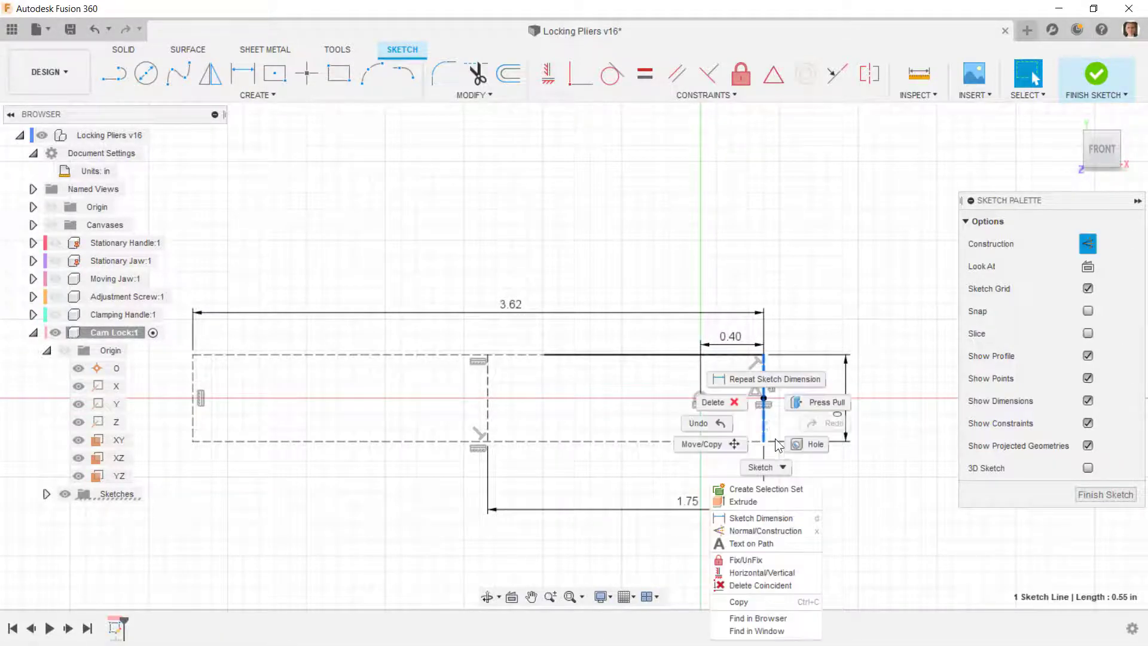
{"action": "left_click", "coordinate": [759, 532]}
{"action": "left_click", "coordinate": [811, 468]}
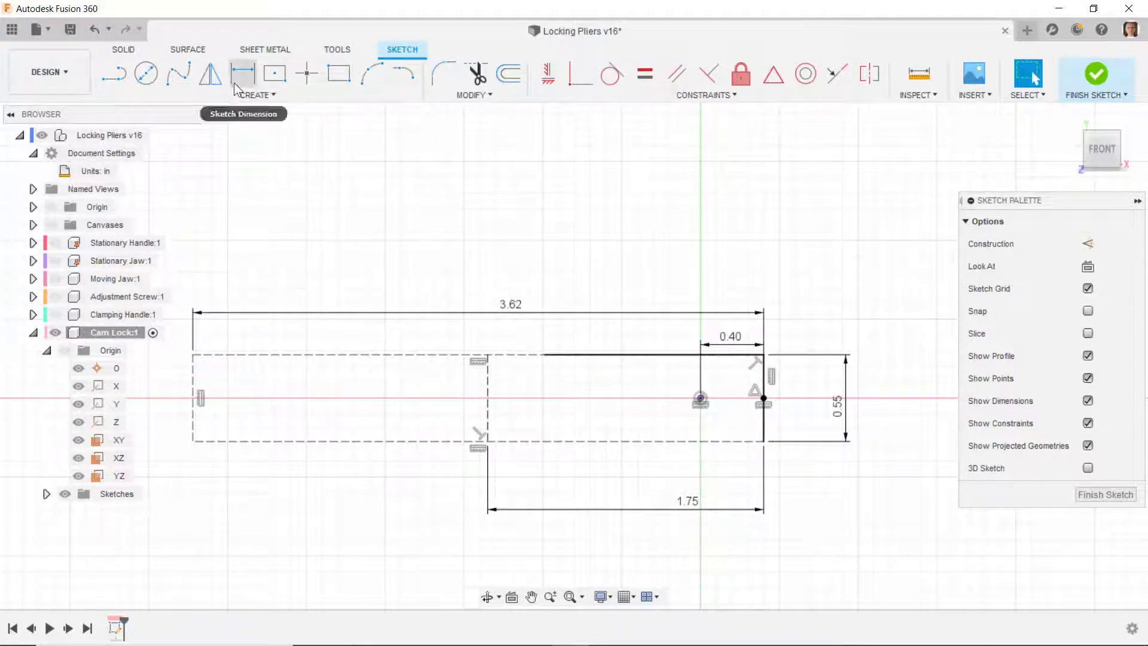
Step: Draw a circle 0.188 in in diameter centred on the sketch origin
{"action": "left_click", "coordinate": [145, 73]}
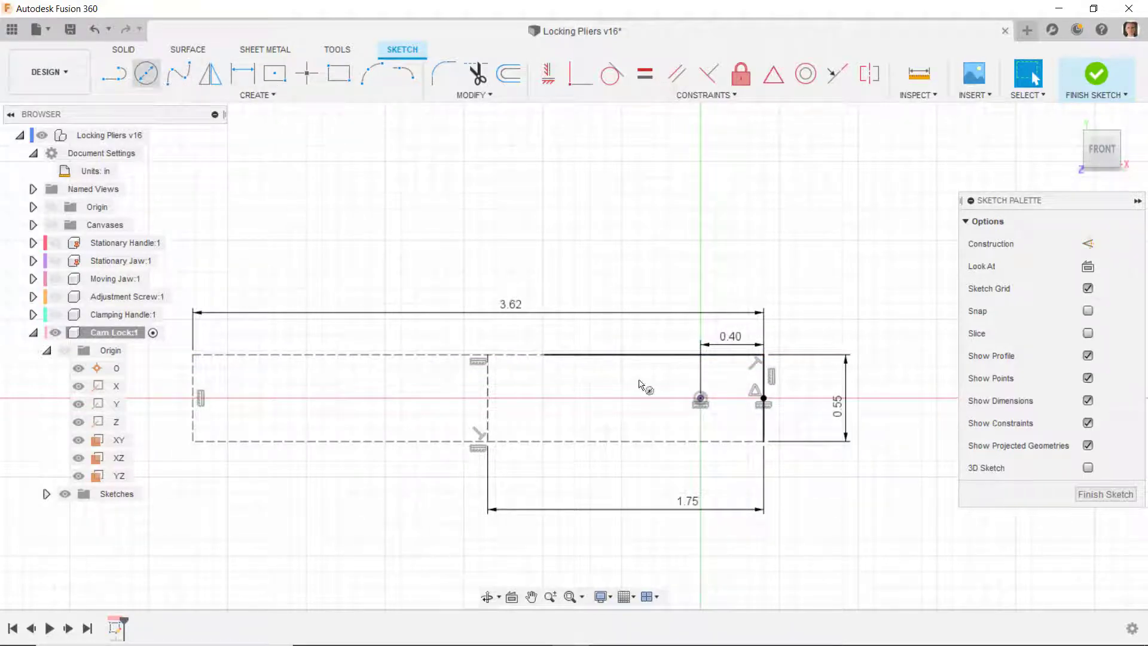
{"action": "left_click", "coordinate": [700, 398]}
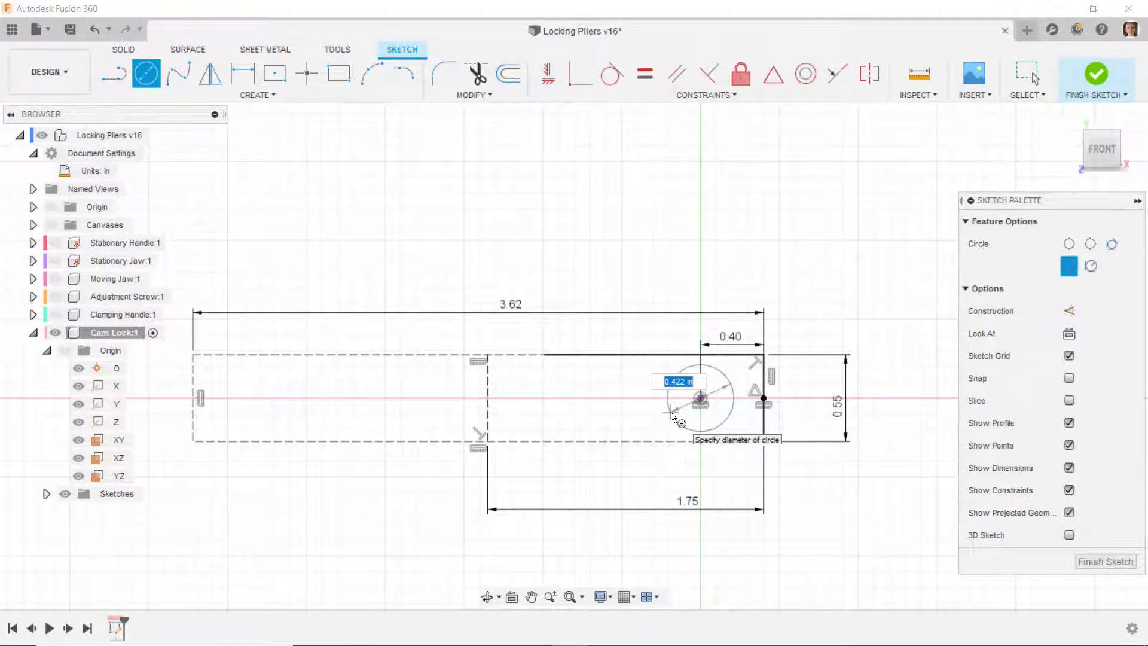
{"action": "key", "text": "BackSpace"}
{"action": "type", "text": ".1"}
{"action": "key", "text": "Tab"}
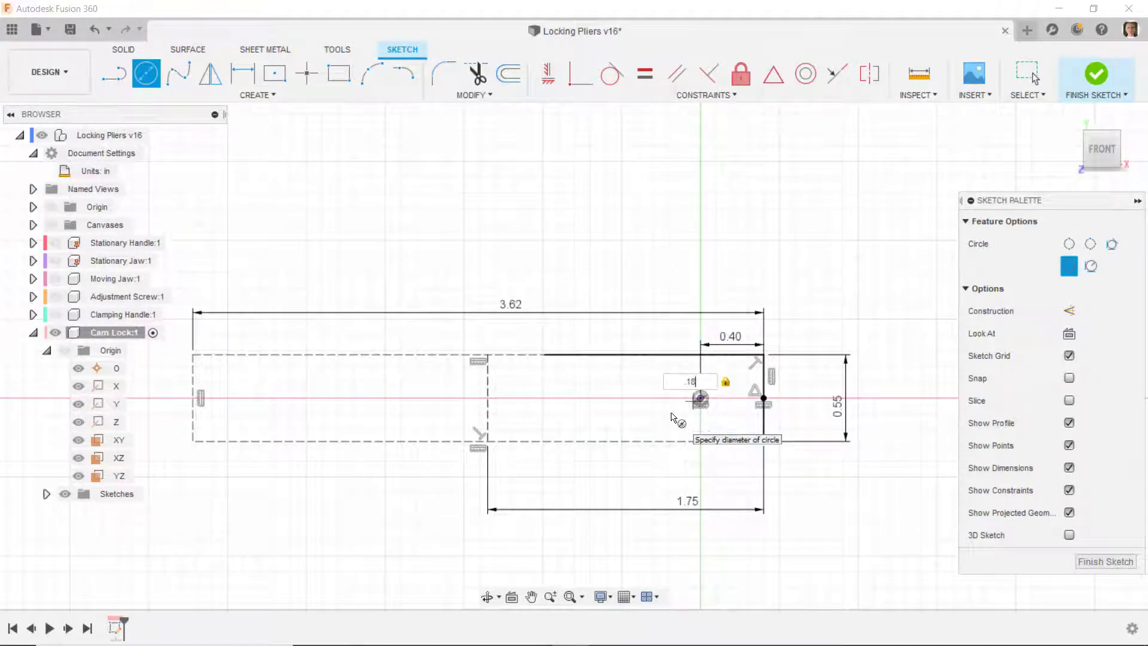
{"action": "key", "text": "Return"}
{"action": "key", "text": "Escape"}
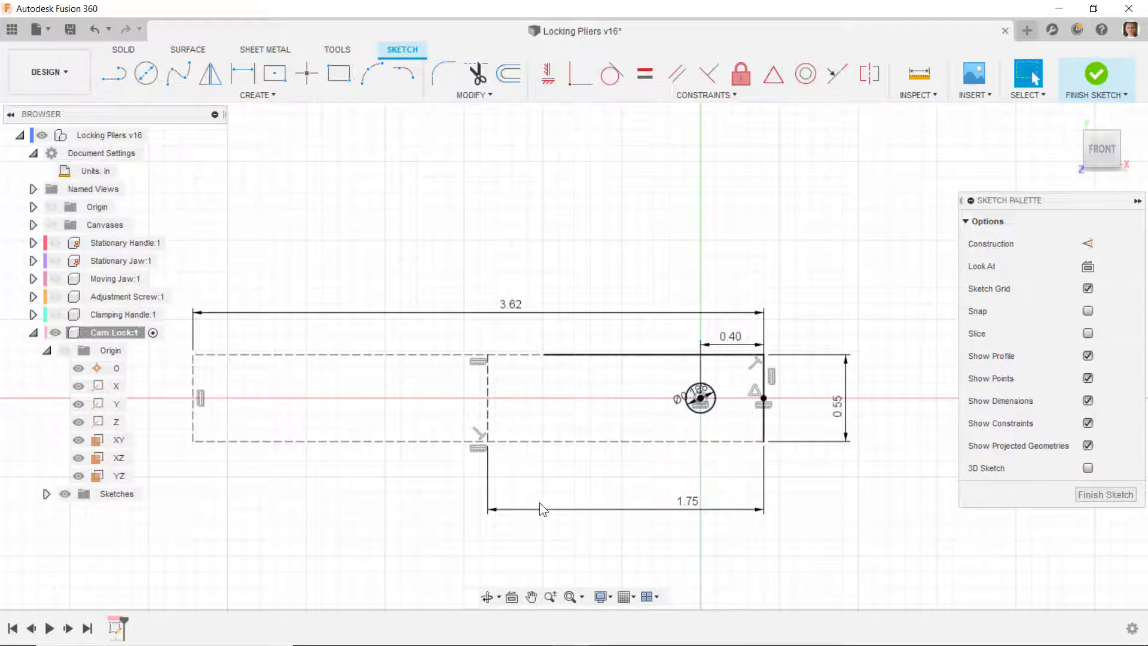
Step: Draw a circle about 0.475 in in diameter centred where the vertical construction line meets the rectangle's bottom edge
{"action": "scroll", "coordinate": [157, 558], "scroll_direction": "up", "scroll_amount": 2}
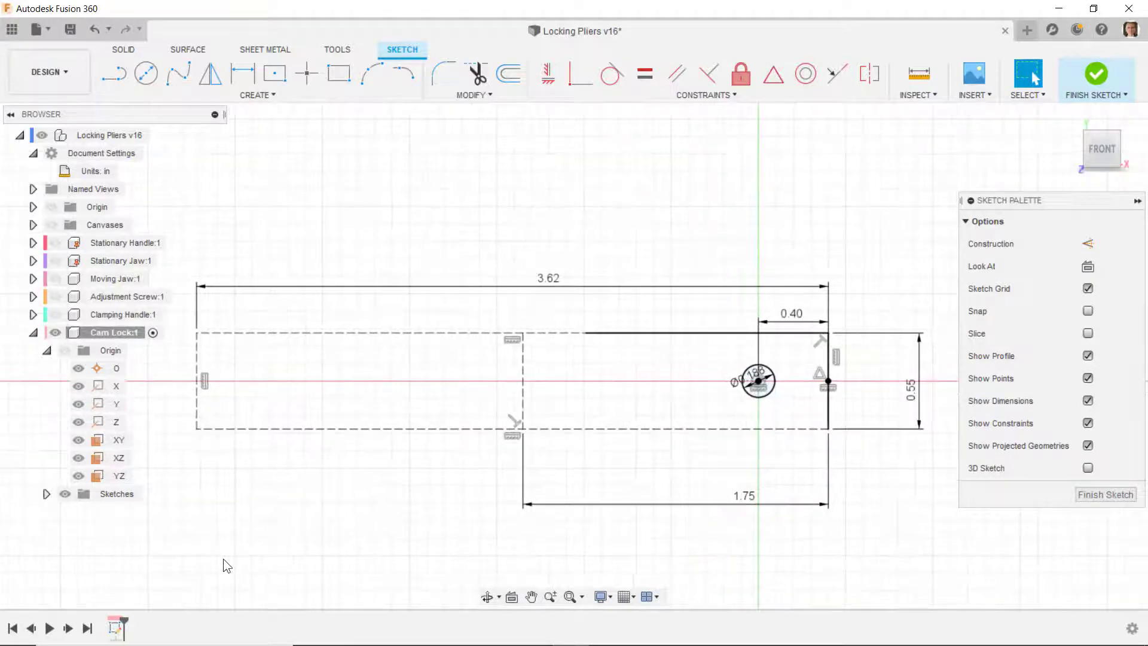
{"action": "left_click", "coordinate": [146, 74]}
{"action": "left_click", "coordinate": [524, 431]}
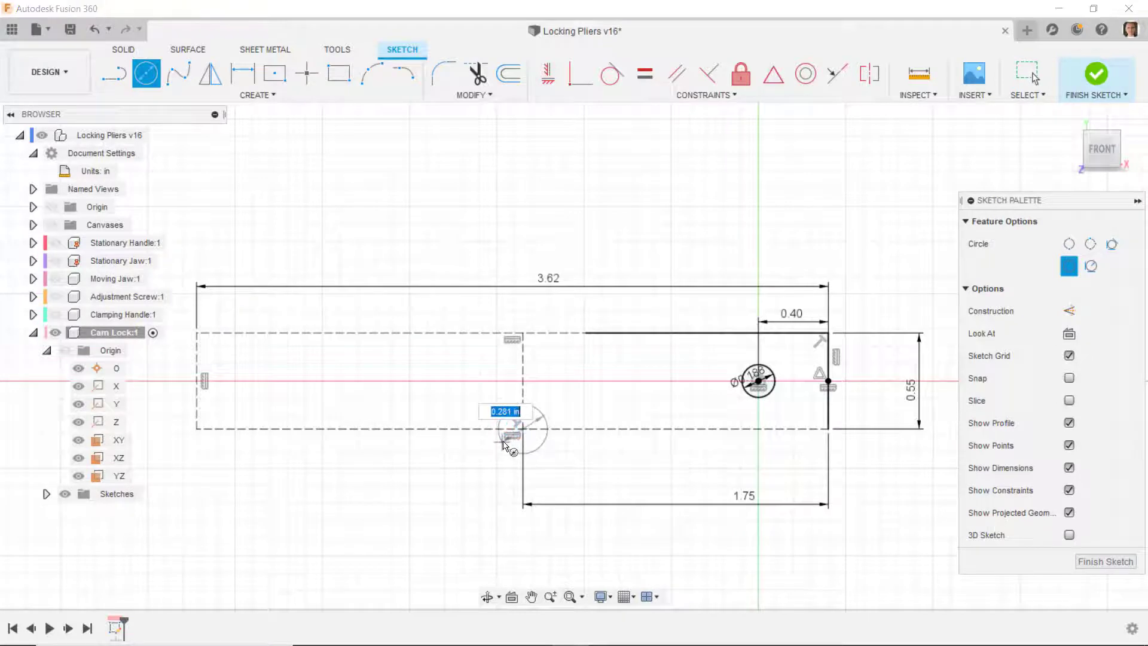
{"action": "left_click", "coordinate": [486, 447]}
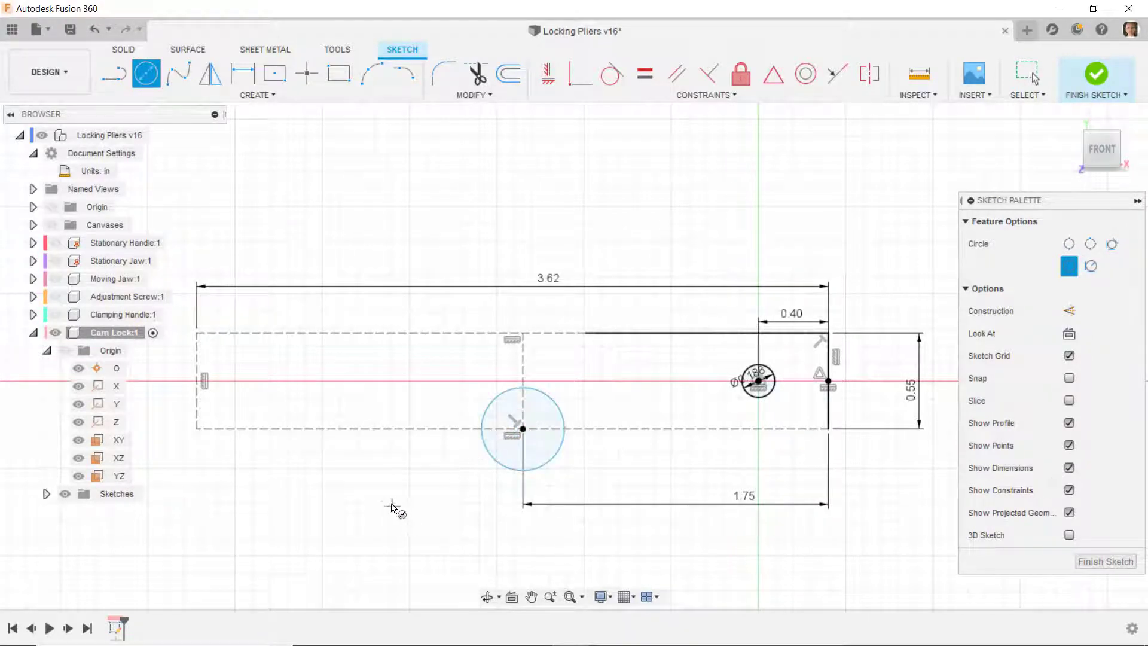
Step: Dimension the larger circle with a radius of 0.25 in
{"action": "key", "text": "d"}
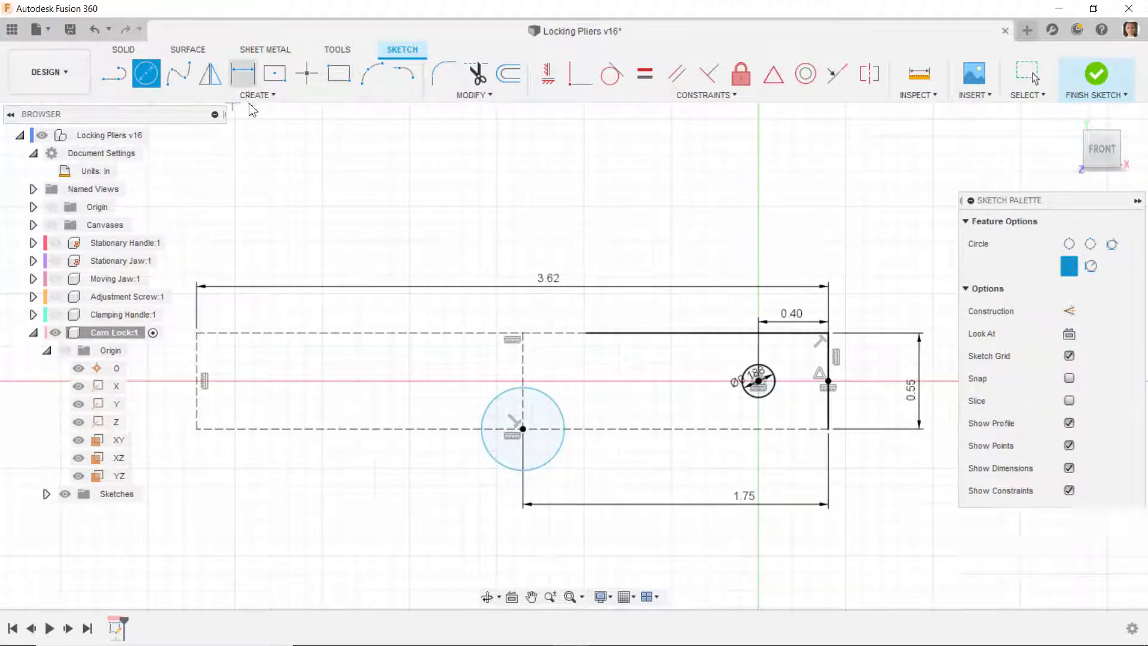
{"action": "left_click", "coordinate": [502, 466]}
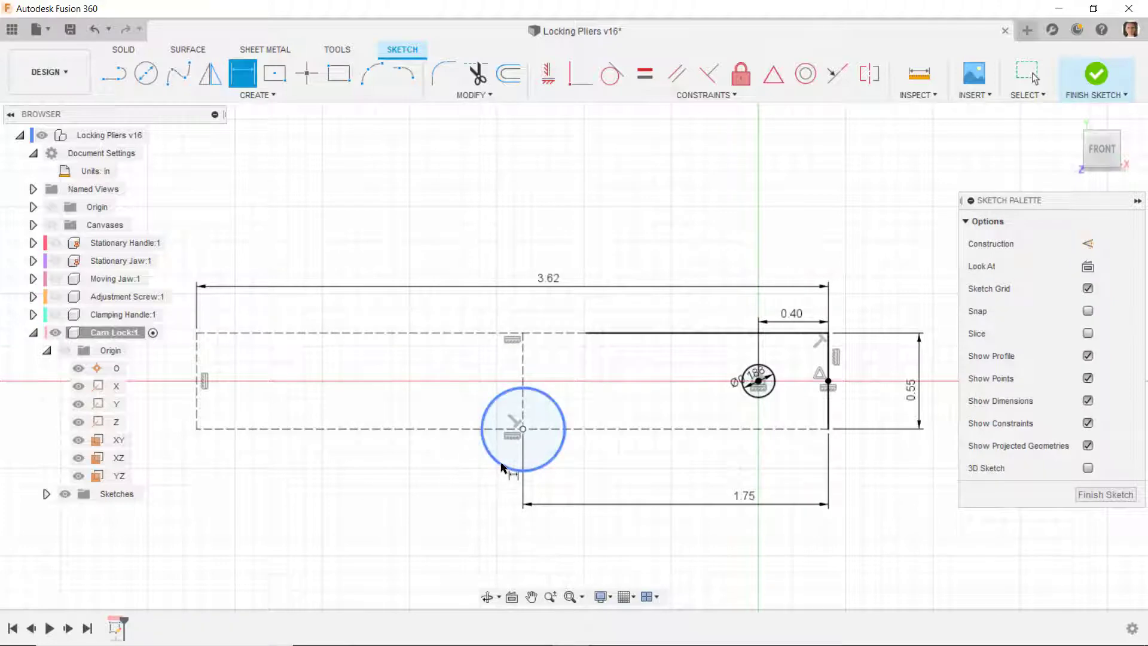
{"action": "right_click", "coordinate": [417, 481]}
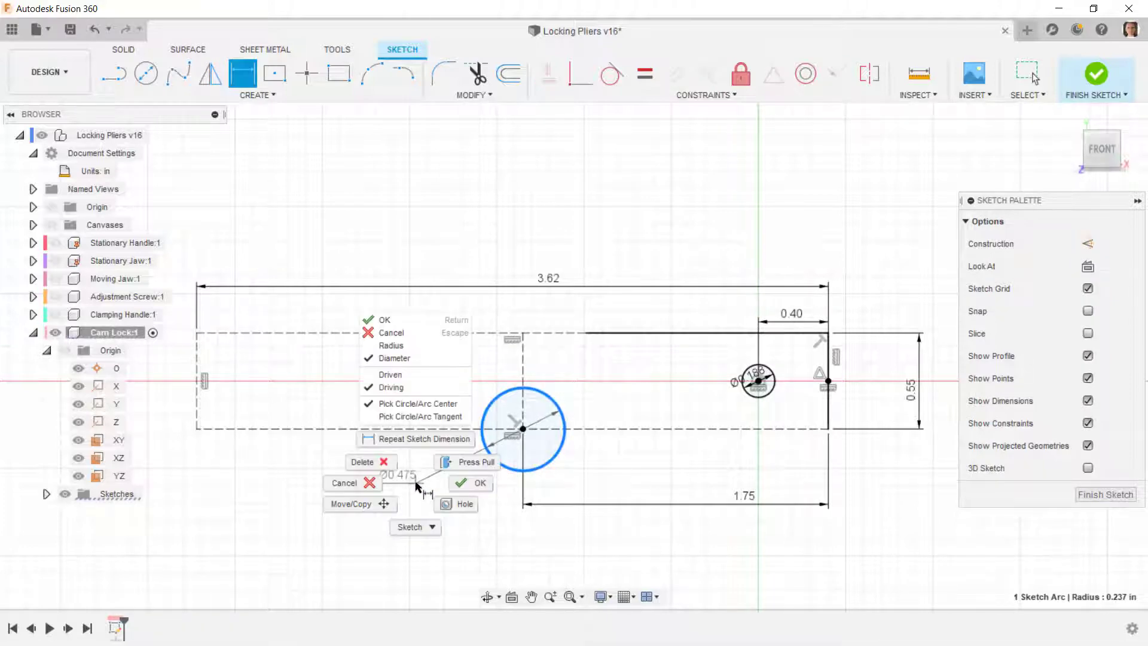
{"action": "left_click", "coordinate": [411, 346]}
{"action": "left_click", "coordinate": [456, 498]}
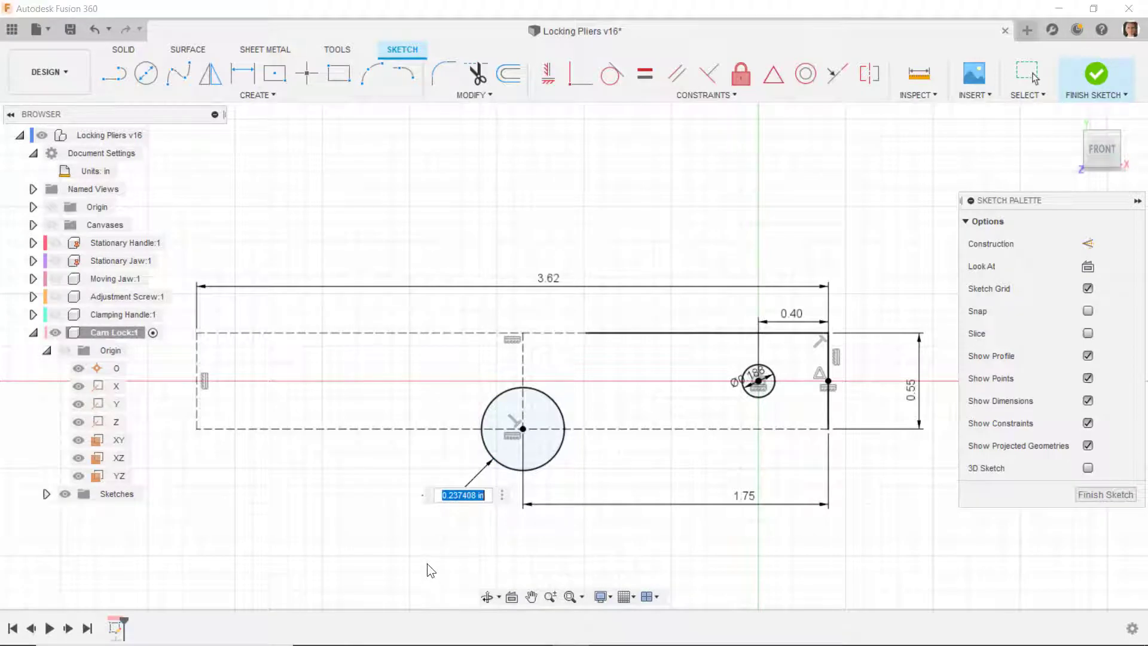
{"action": "type", "text": ".25"}
{"action": "key", "text": "Return"}
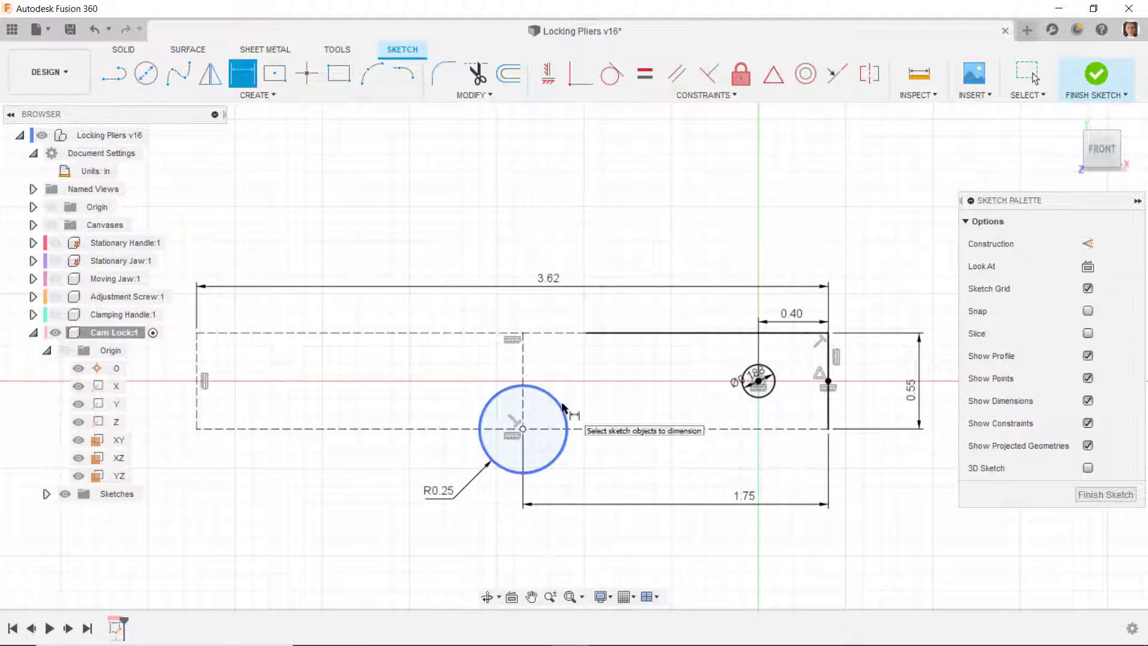
Step: Trim the larger circle's upper-right quarter and draw a line from the arc's end along the bottom edge to the lower-right corner
{"action": "left_click", "coordinate": [478, 75]}
{"action": "left_click", "coordinate": [561, 408]}
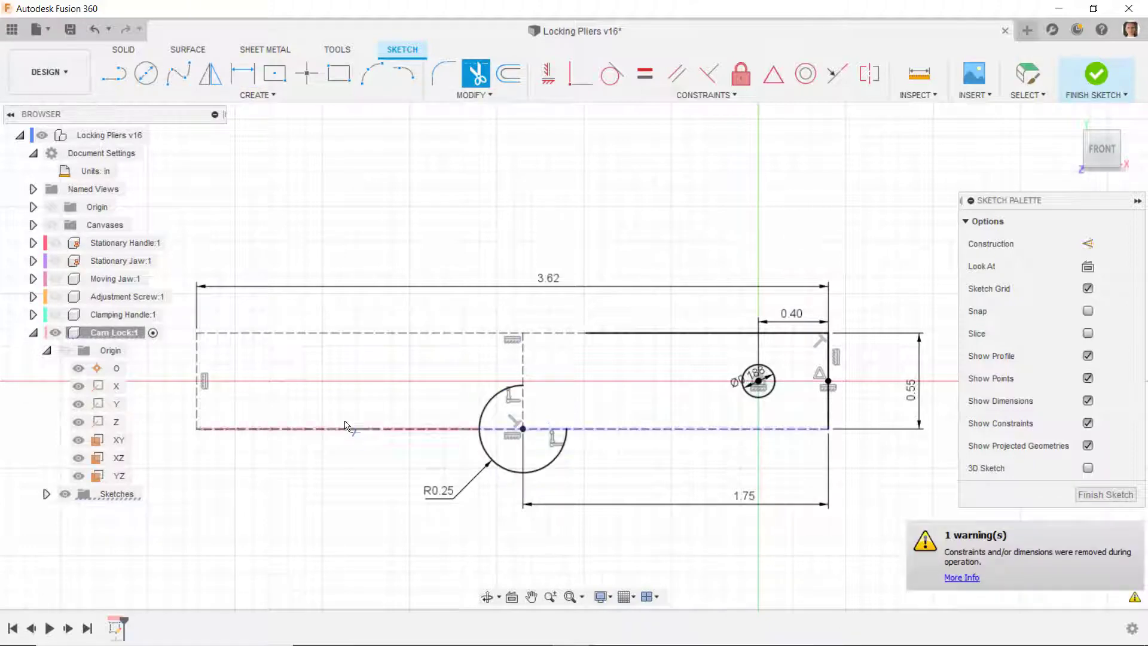
{"action": "left_click", "coordinate": [114, 74]}
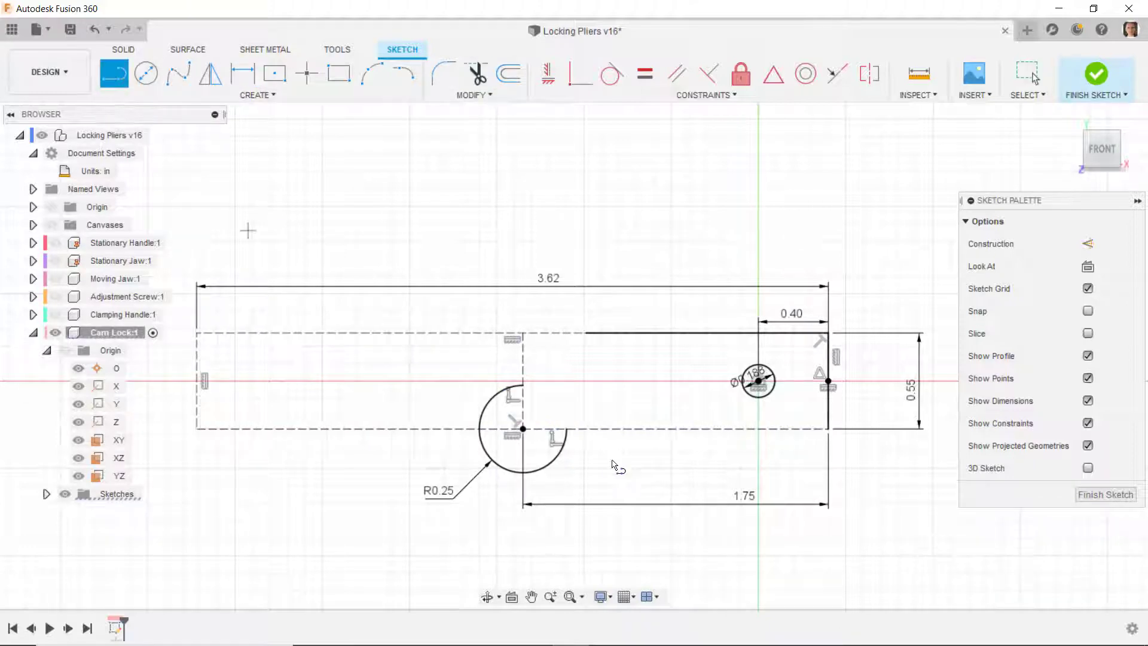
{"action": "left_click", "coordinate": [567, 430]}
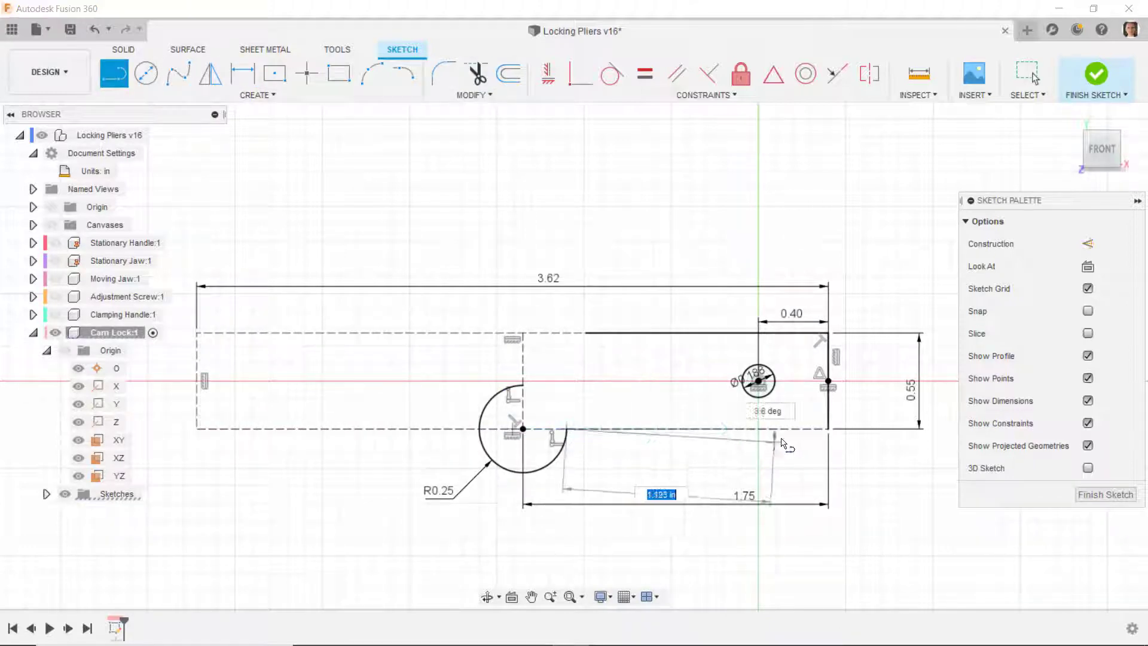
{"action": "left_click", "coordinate": [828, 429]}
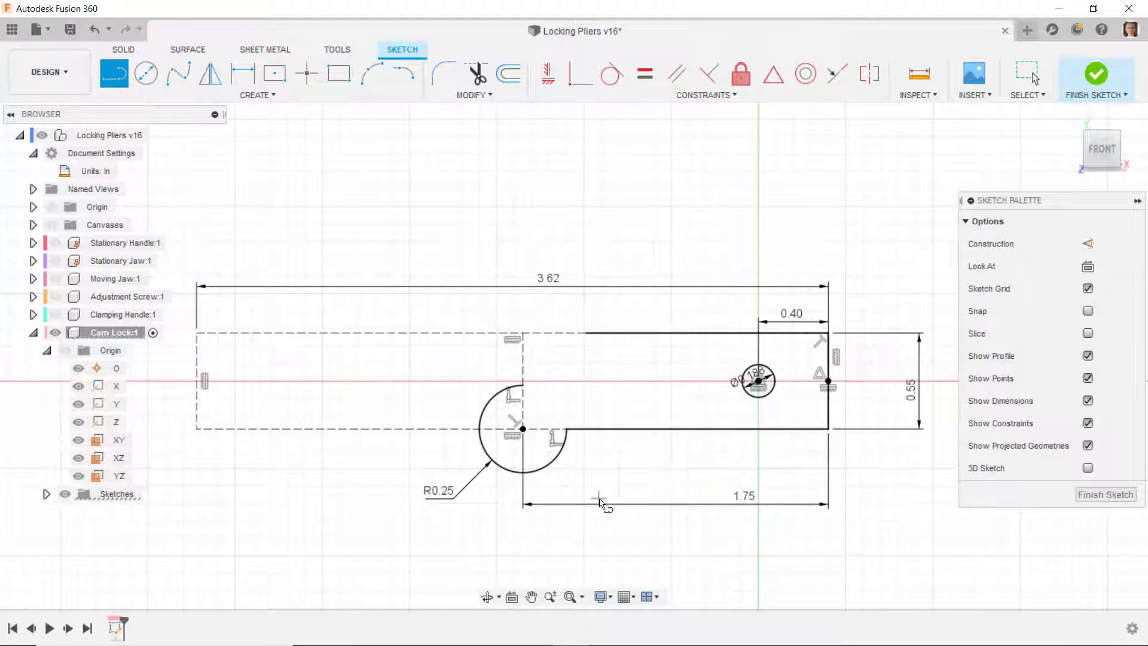
Step: Draw a line down the rectangle's left edge from the upper-left corner, ending partway down the edge
{"action": "left_click", "coordinate": [196, 335]}
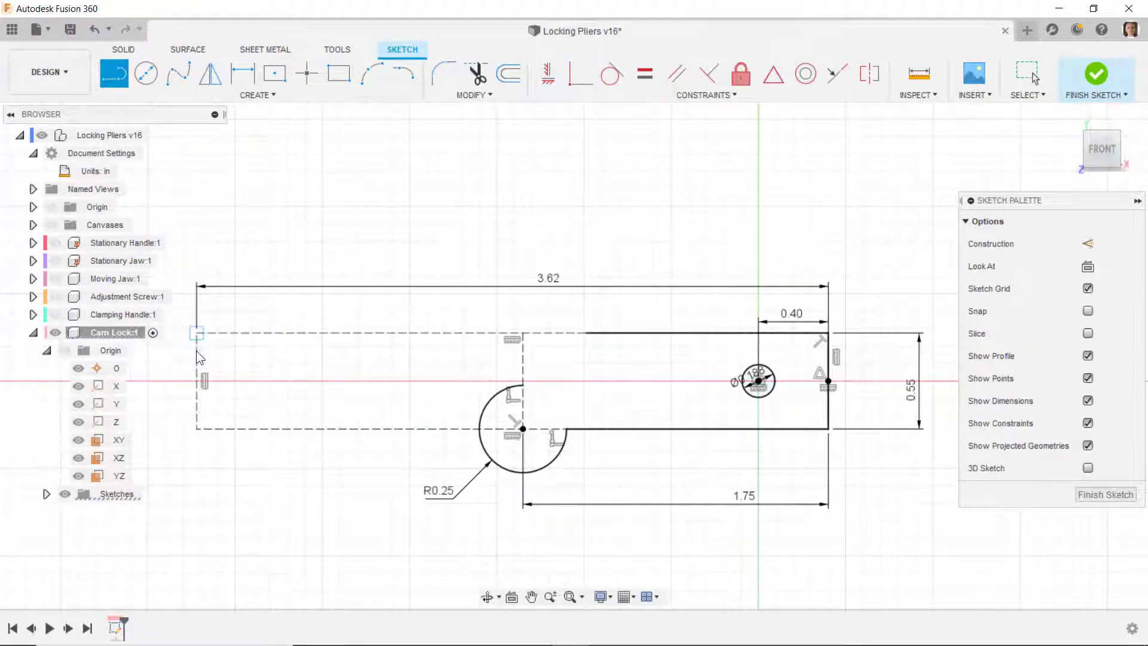
{"action": "left_click", "coordinate": [197, 393]}
{"action": "scroll", "coordinate": [353, 413], "scroll_direction": "down", "scroll_amount": 3}
{"action": "scroll", "coordinate": [183, 387], "scroll_direction": "up", "scroll_amount": 2}
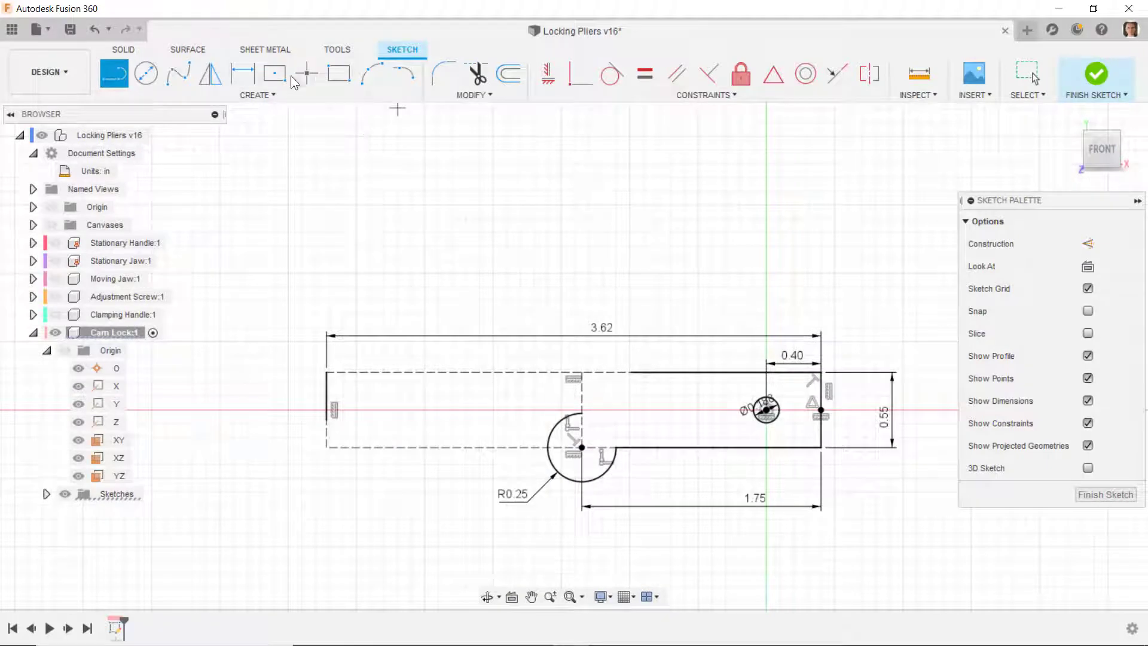
Step: Dimension the short vertical line on the rectangle's left edge to 0.375 in
{"action": "left_click", "coordinate": [242, 73]}
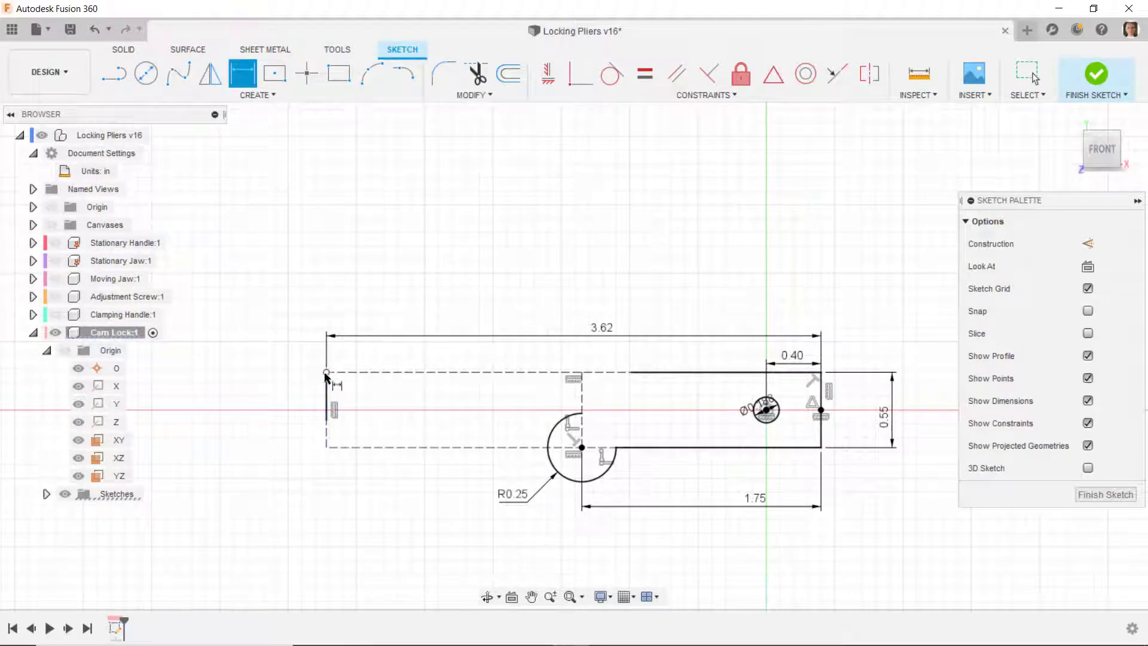
{"action": "left_click", "coordinate": [326, 372]}
{"action": "left_click", "coordinate": [326, 419]}
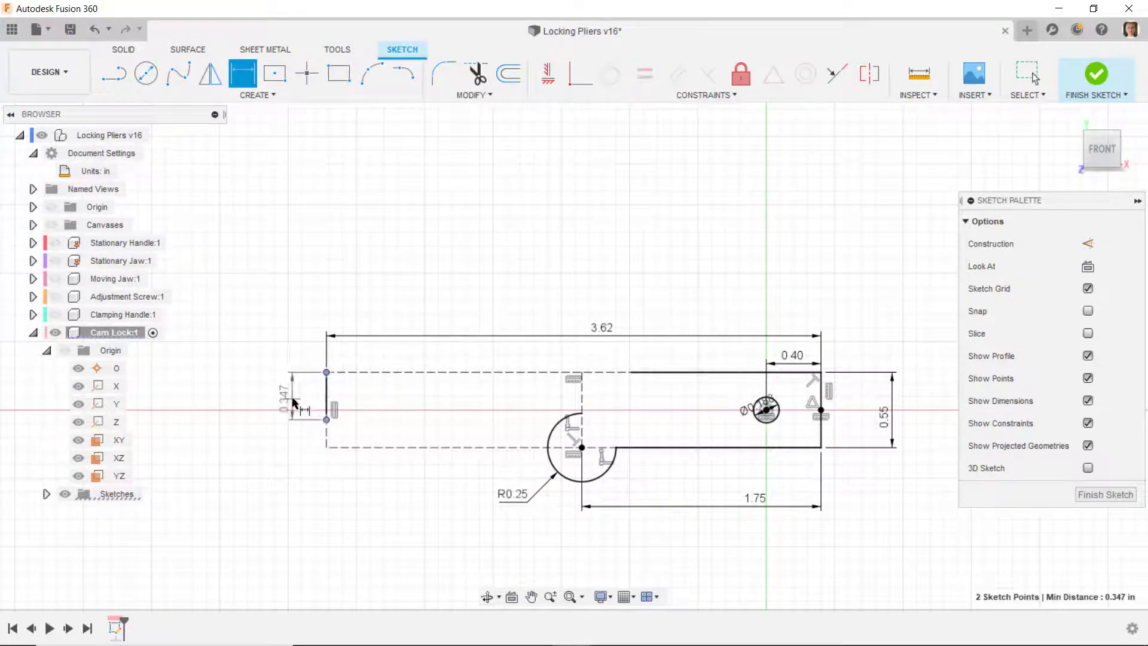
{"action": "left_click", "coordinate": [293, 402]}
{"action": "key", "text": "BackSpace"}
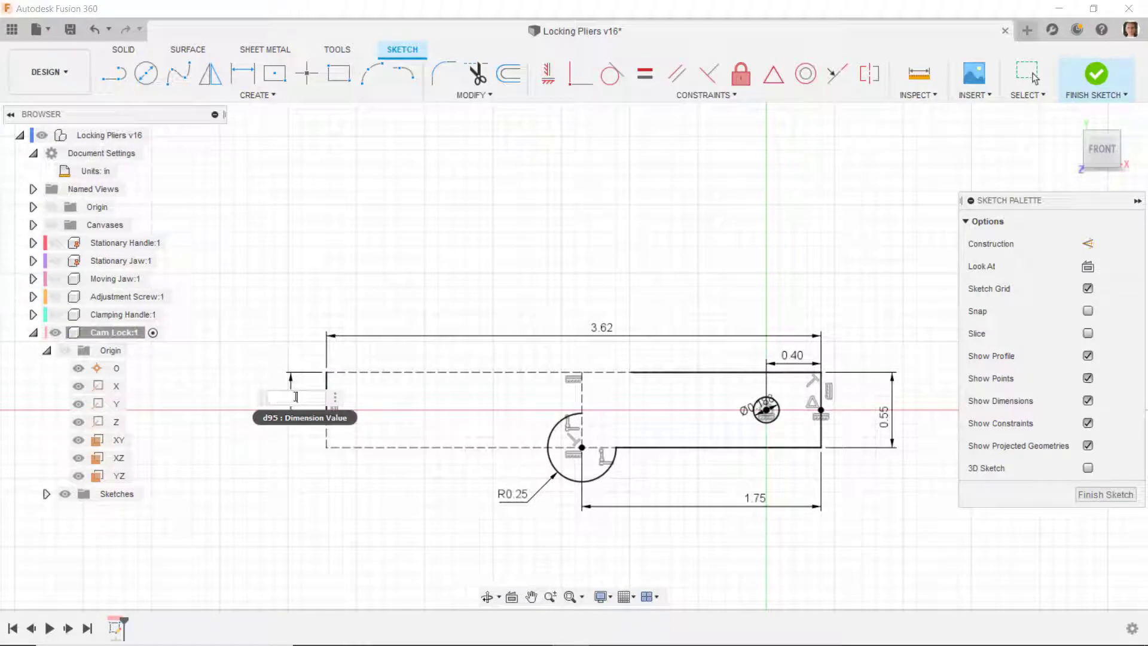
{"action": "key", "text": "Return"}
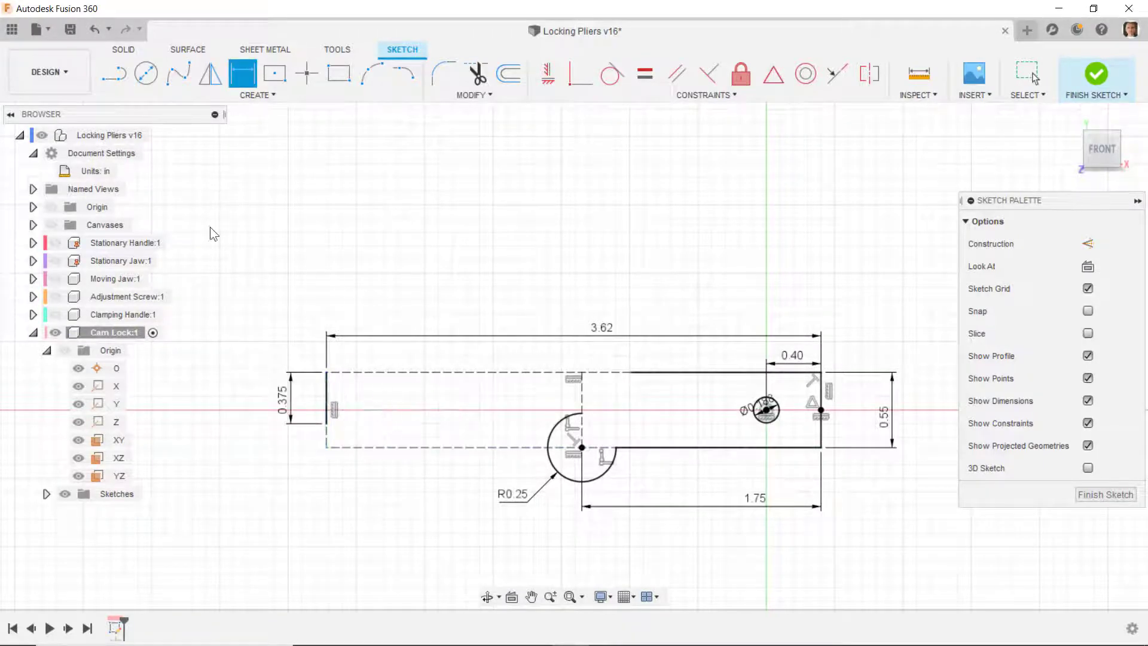
Step: Draw a slanted line about 1.656 in long from the lower end of the left vertical line to the left side of the R0.25 arc
{"action": "left_click", "coordinate": [113, 74]}
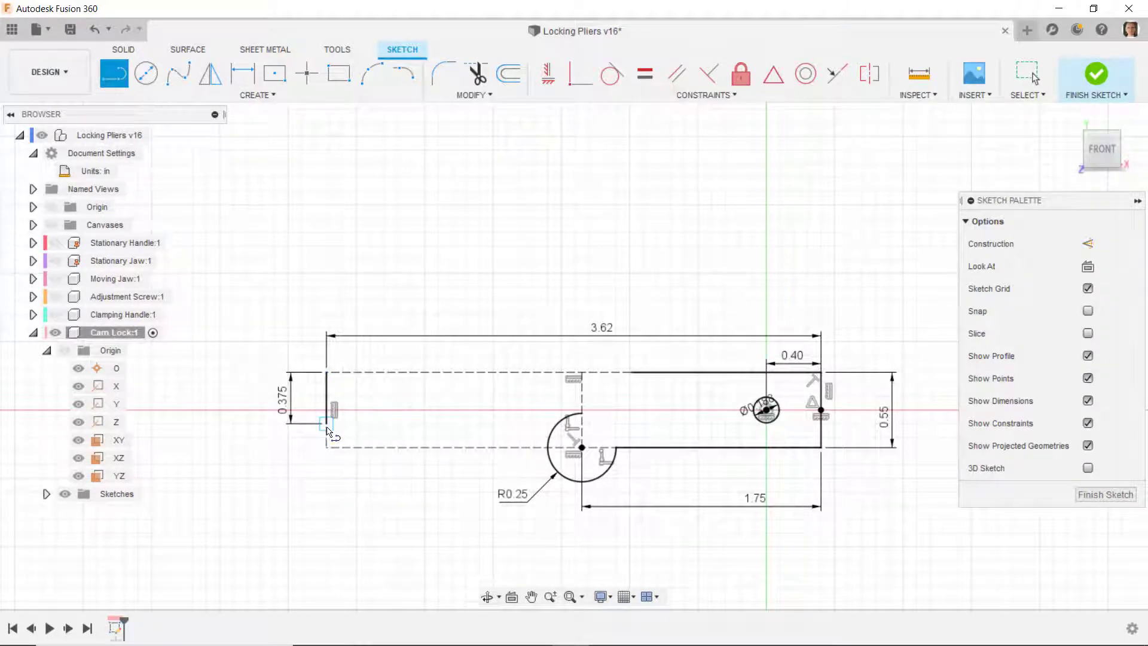
{"action": "left_click", "coordinate": [327, 425]}
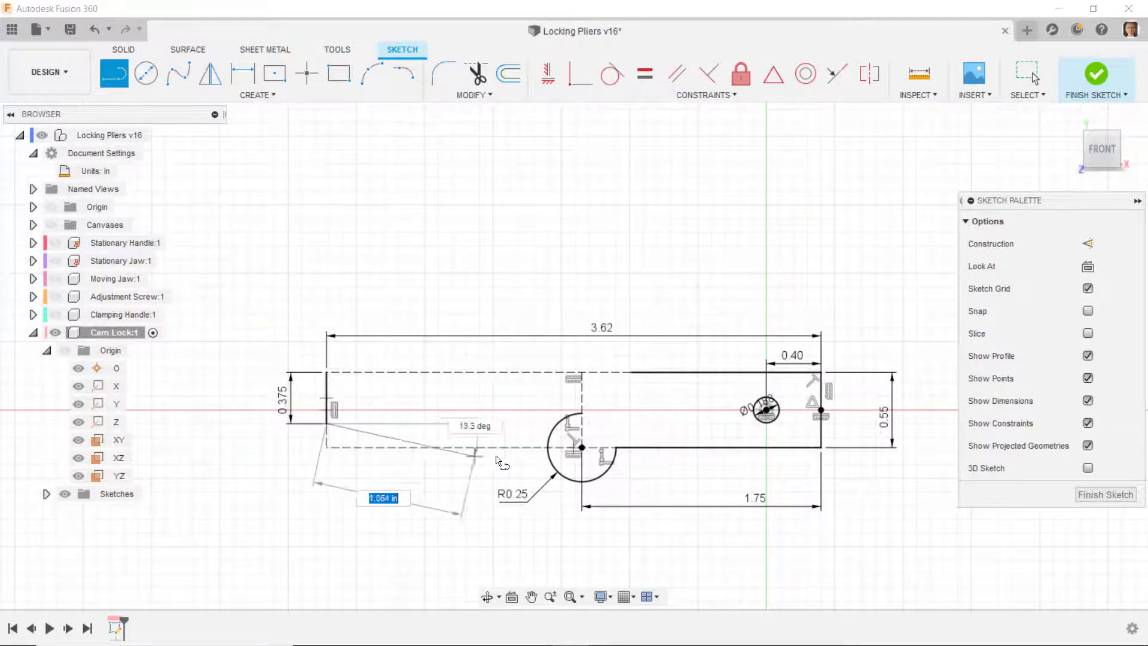
{"action": "left_click", "coordinate": [550, 461]}
{"action": "key", "text": "Escape"}
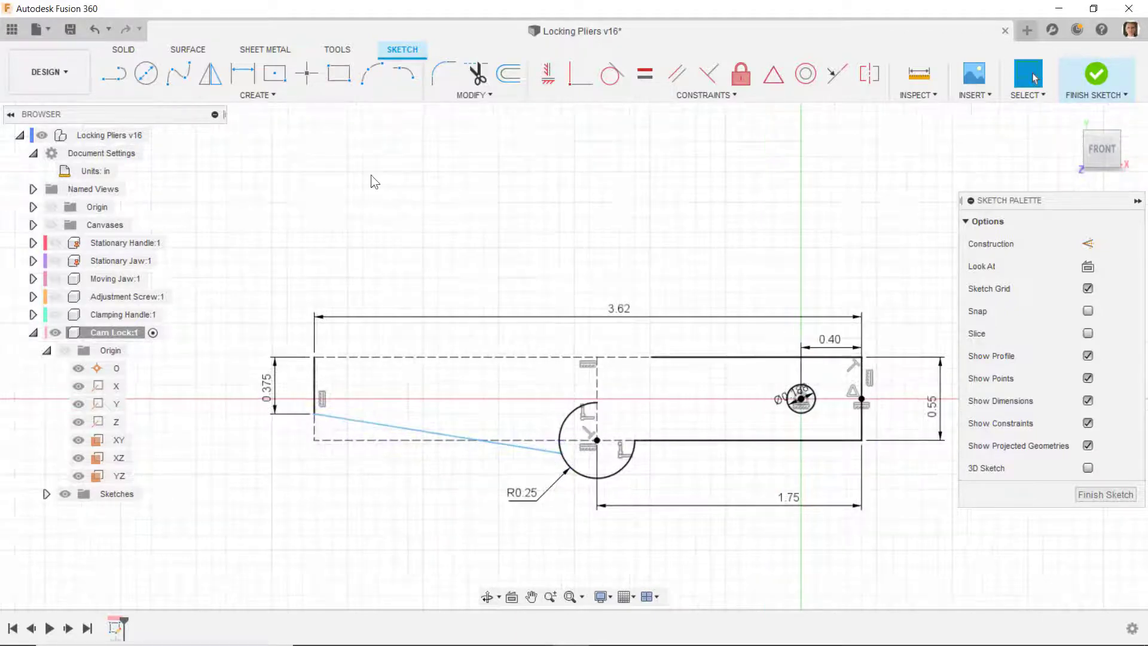
Step: Dimension the angle between the slanted line and the rectangle's top construction edge as 2 degrees
{"action": "left_click", "coordinate": [242, 74]}
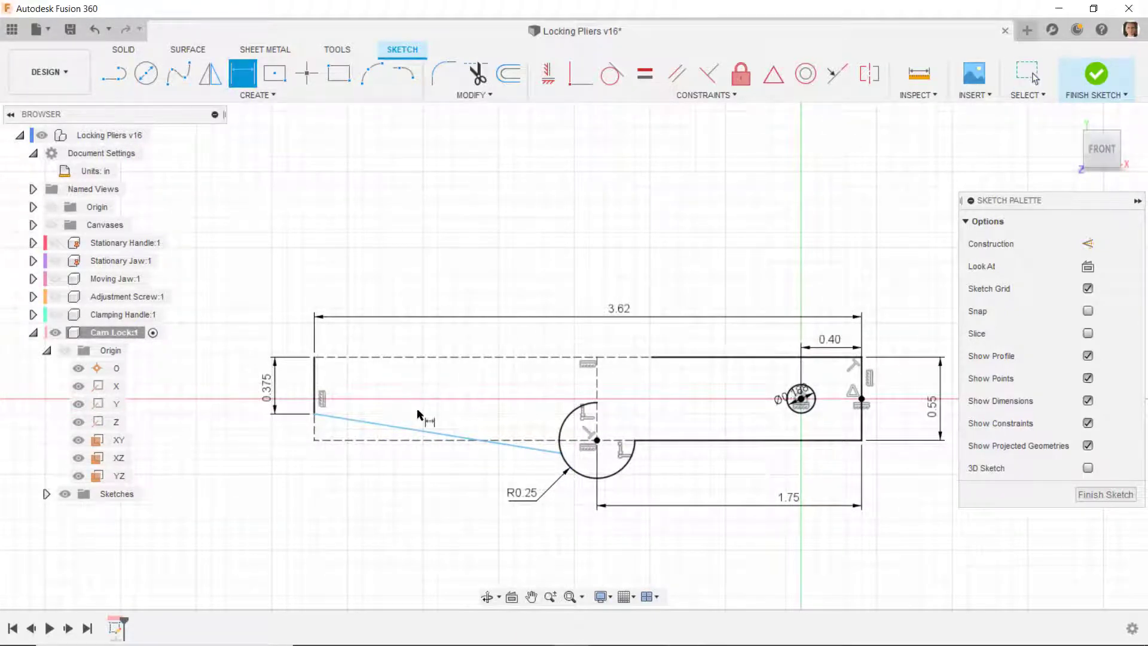
{"action": "left_click", "coordinate": [411, 429]}
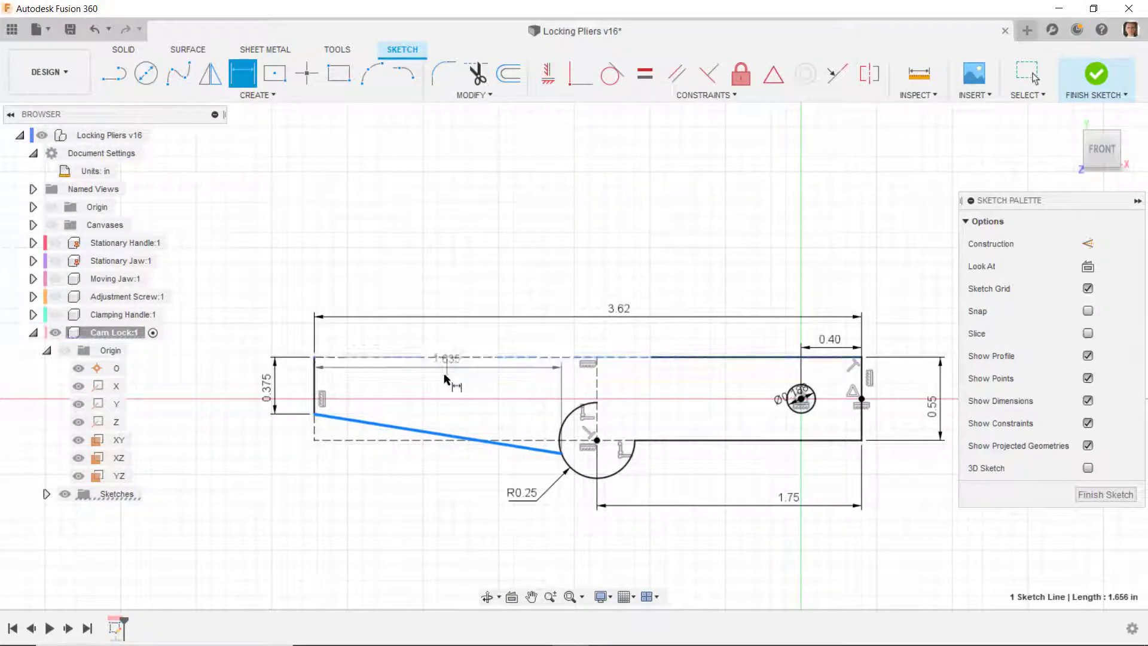
{"action": "left_click", "coordinate": [444, 357]}
{"action": "left_click", "coordinate": [444, 394]}
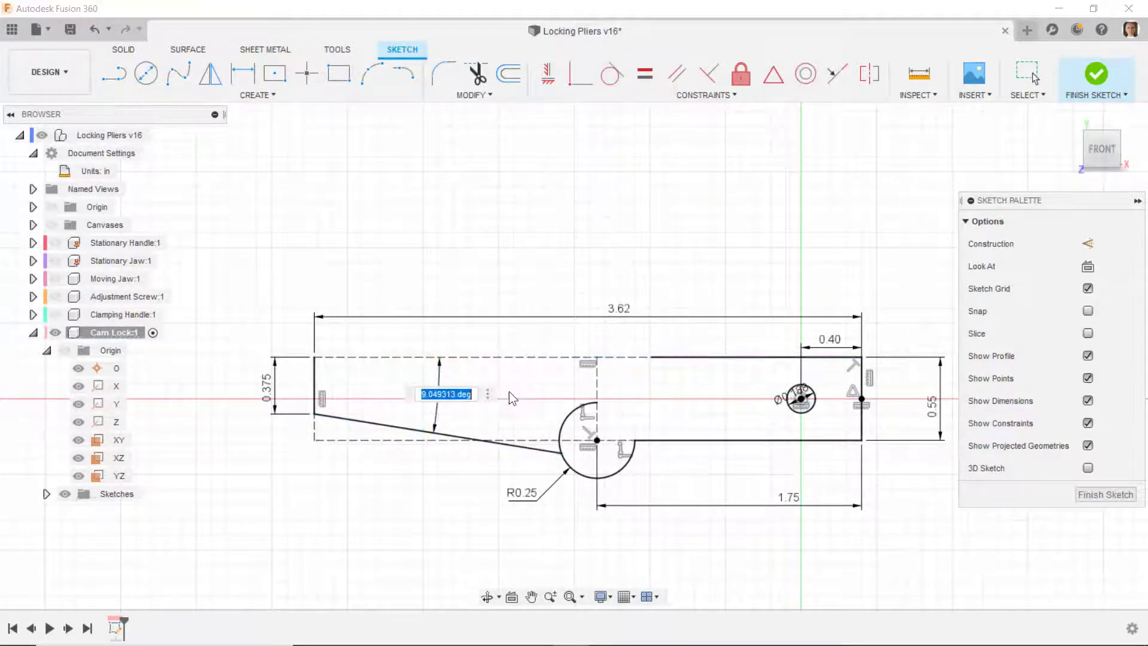
{"action": "type", "text": "2"}
{"action": "key", "text": "Return"}
{"action": "scroll", "coordinate": [693, 496], "scroll_direction": "down", "scroll_amount": 8}
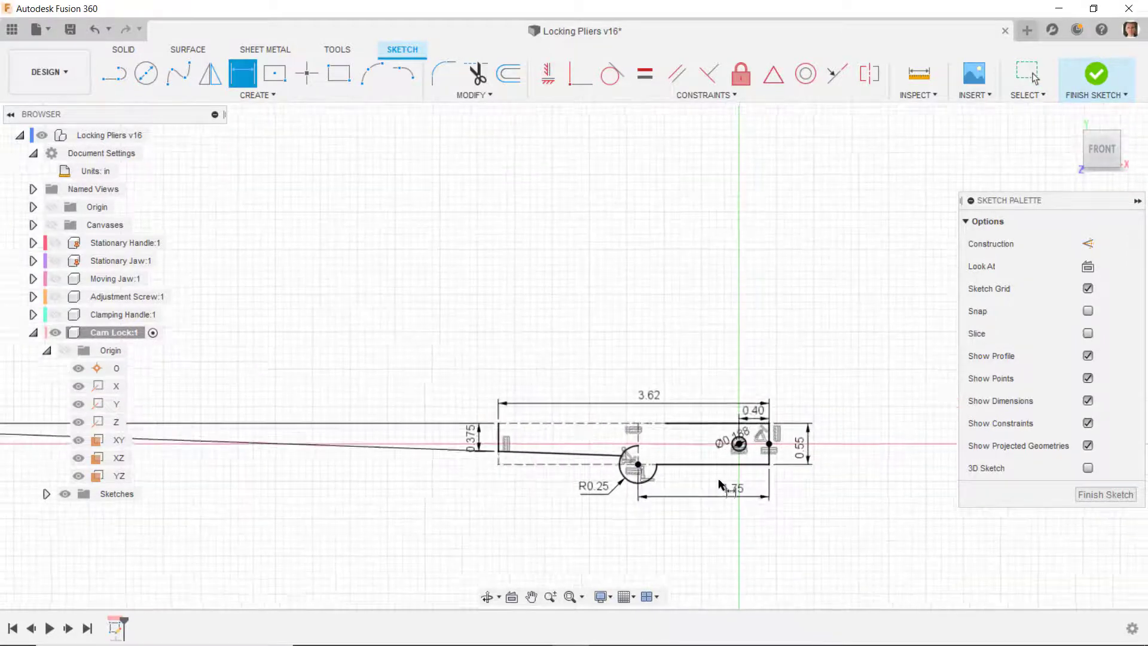
{"action": "key", "text": "Escape"}
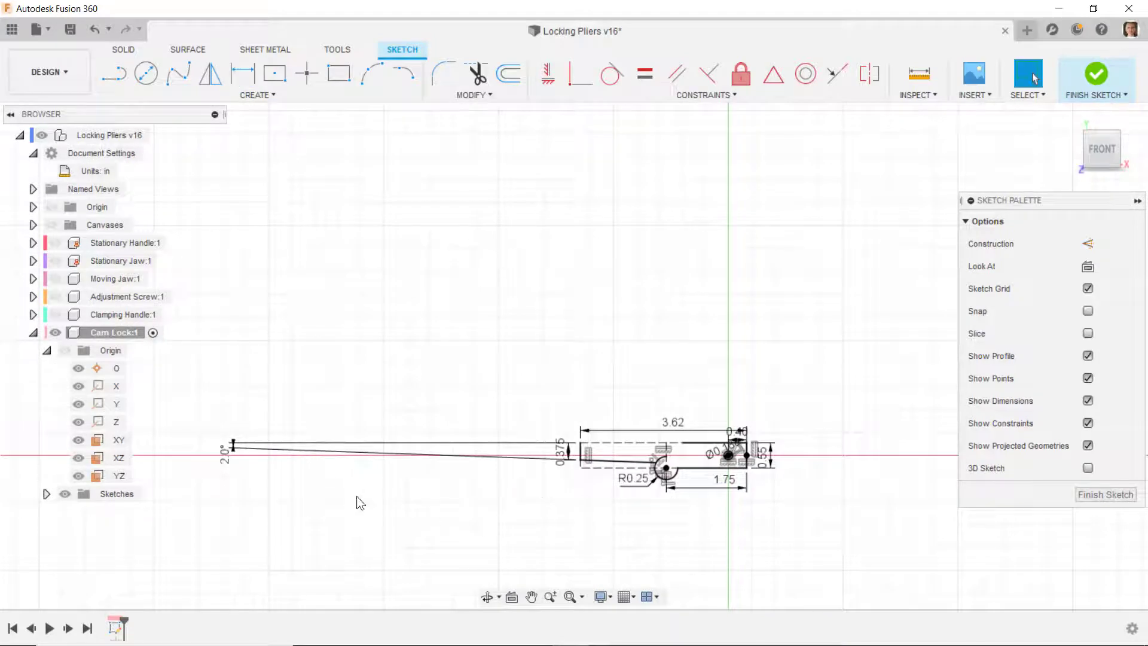
Step: Reposition the 2.0° angle dimension inside the profile, between the top edge and the slanted line
{"action": "left_click_drag", "start_coordinate": [233, 445], "coordinate": [390, 446]}
{"action": "left_click_drag", "start_coordinate": [567, 492], "coordinate": [617, 452]}
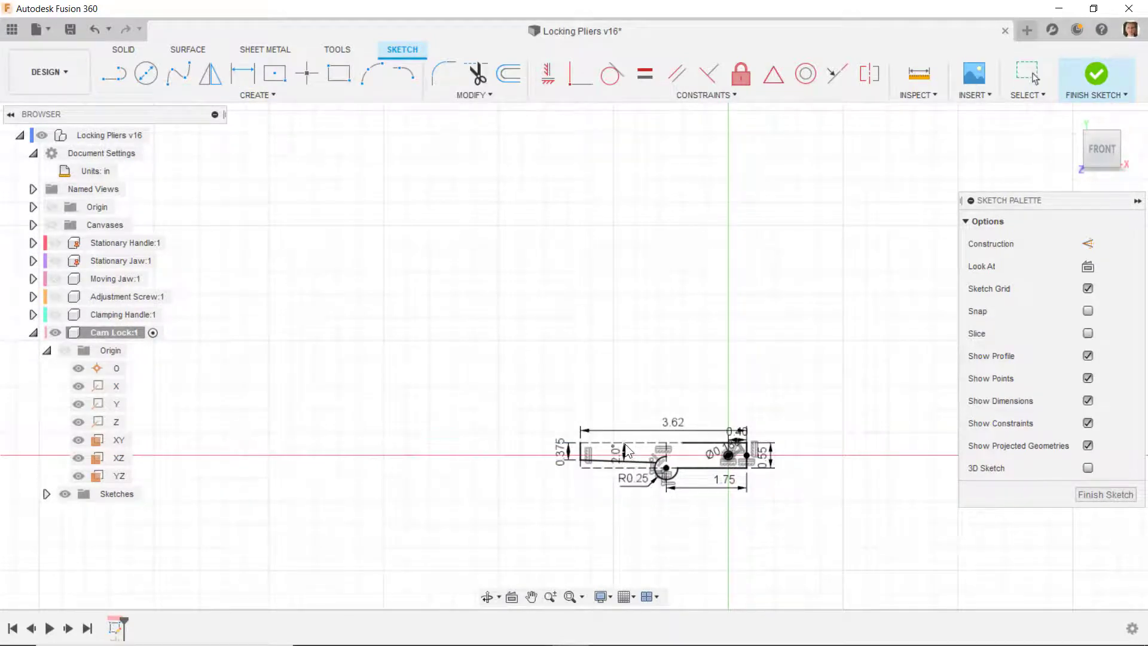
{"action": "scroll", "coordinate": [672, 499], "scroll_direction": "up", "scroll_amount": 3}
{"action": "scroll", "coordinate": [713, 515], "scroll_direction": "up", "scroll_amount": 6}
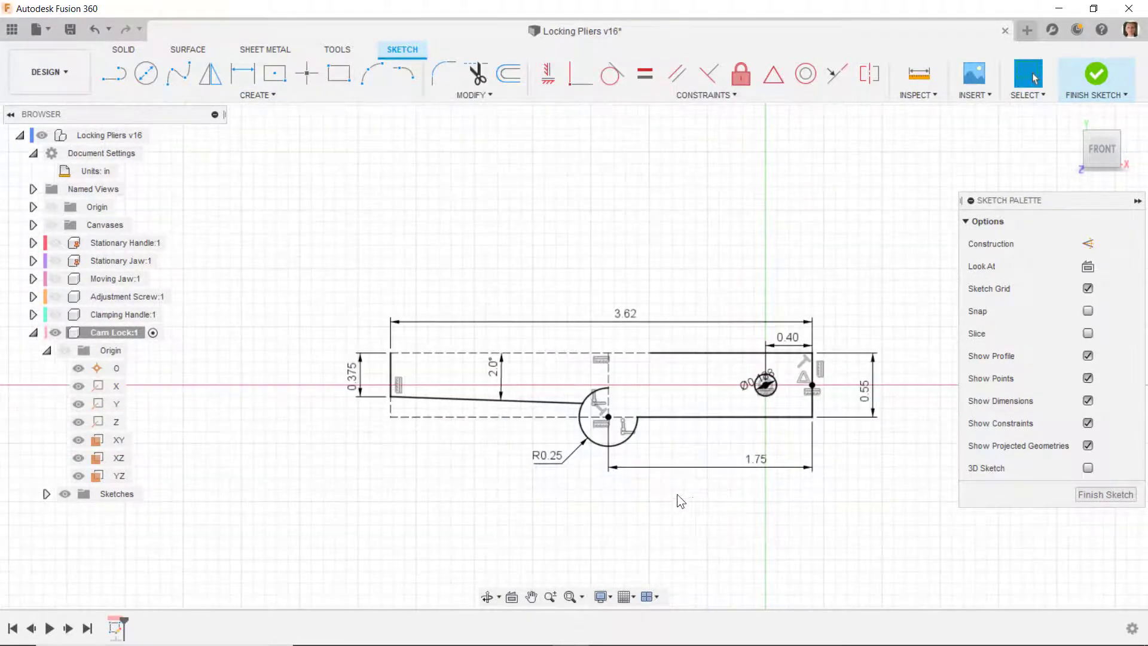
{"action": "left_click_drag", "start_coordinate": [936, 359], "coordinate": [902, 359]}
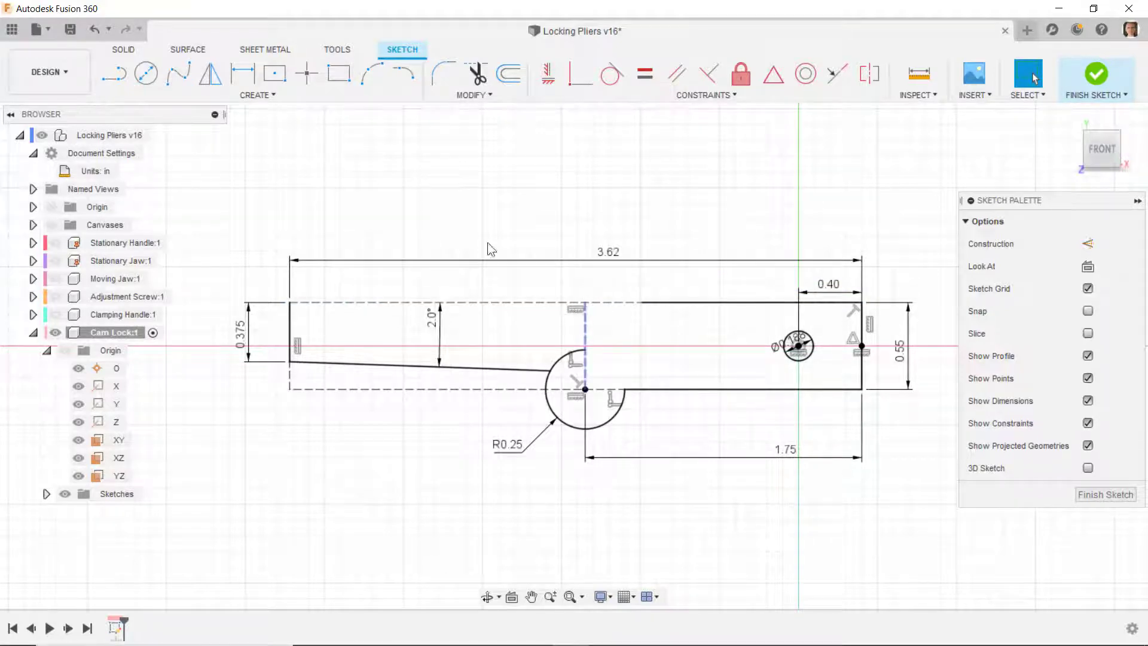
Step: Draw a circle about 0.539 in in diameter on the vertical construction line and move its centre straight up, above the rectangle's top edge
{"action": "left_click", "coordinate": [584, 322]}
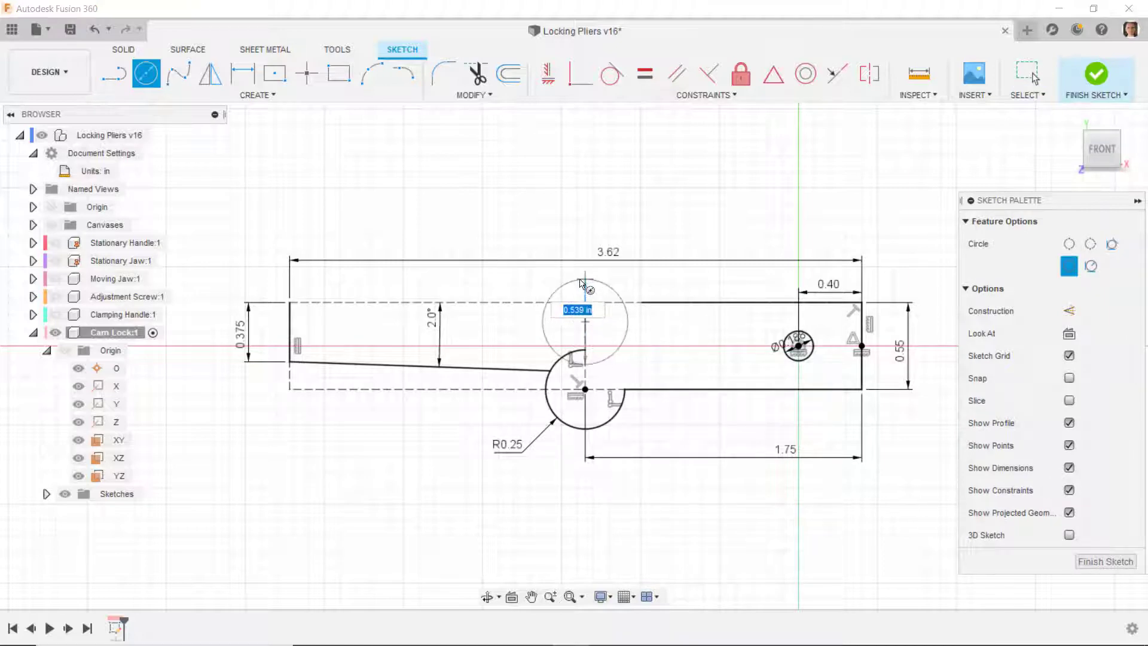
{"action": "left_click", "coordinate": [578, 280]}
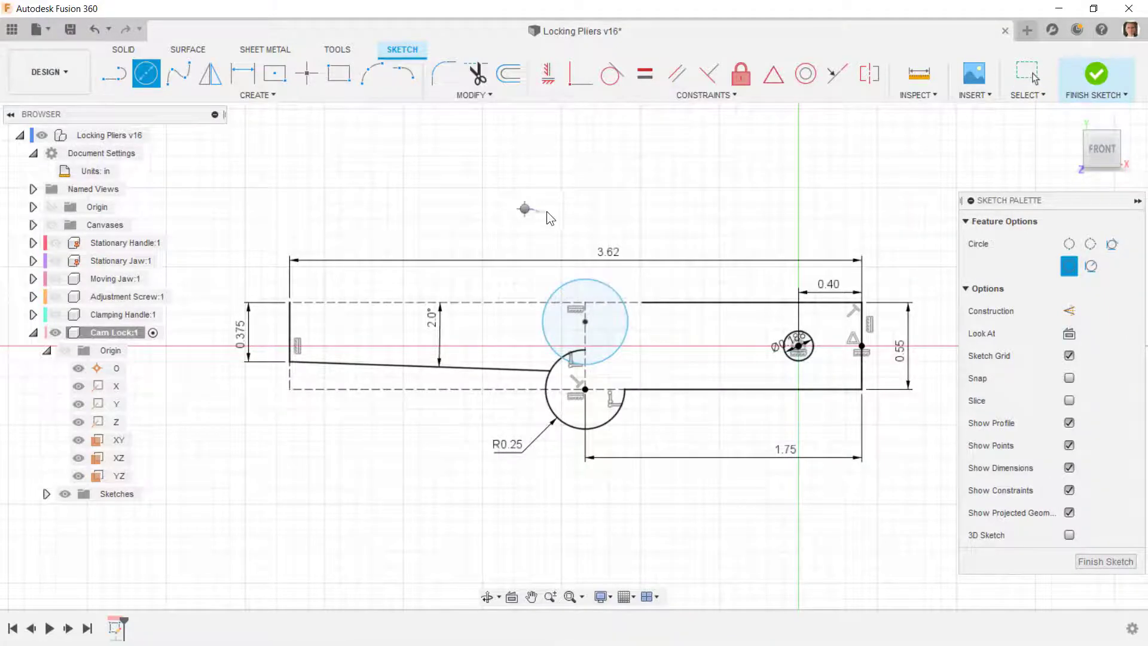
{"action": "right_click_drag", "start_coordinate": [549, 210], "coordinate": [565, 208]}
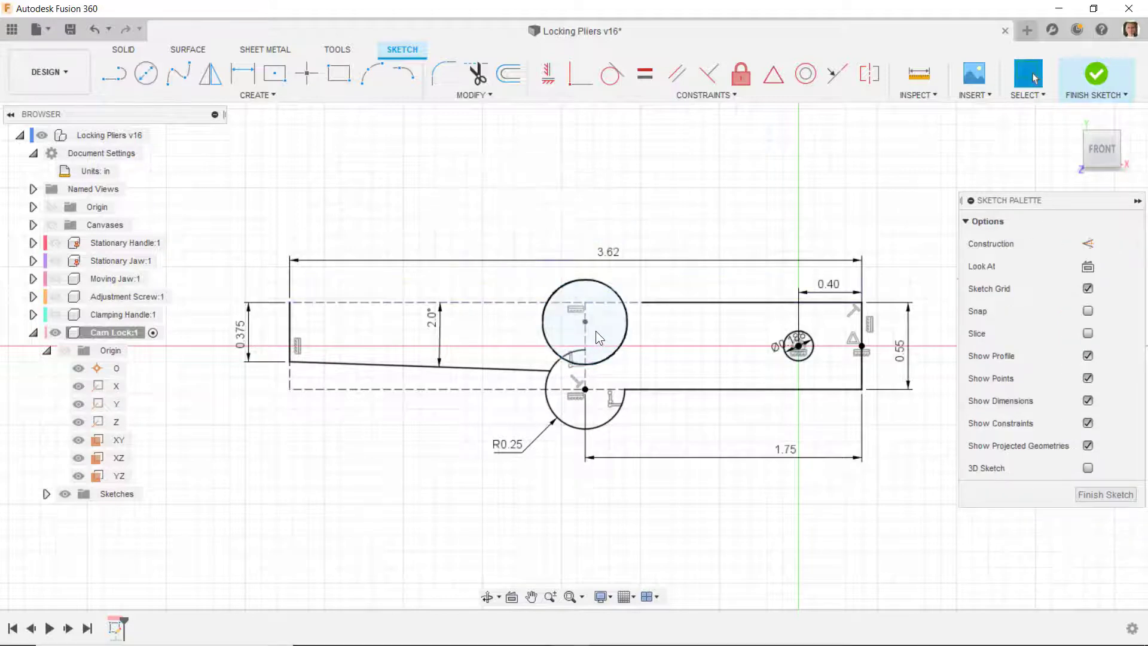
{"action": "left_click_drag", "start_coordinate": [590, 324], "coordinate": [588, 280]}
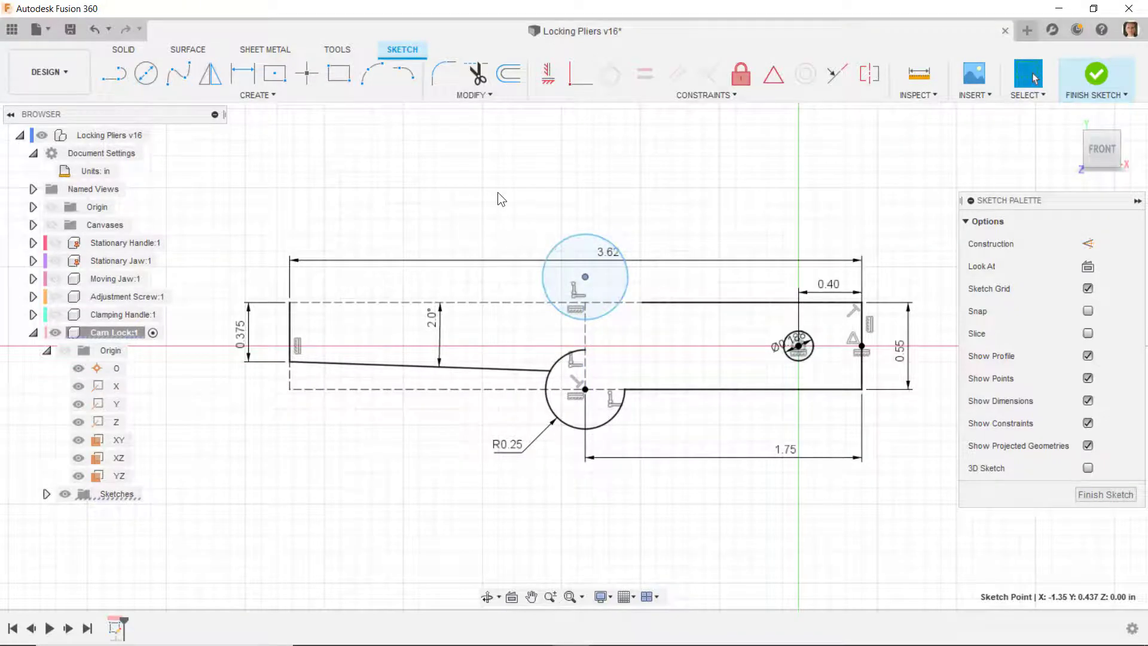
Step: Draw a line along the top edge from the upper-left corner to the upper circle, and make the right-hand top line's end coincident with that circle
{"action": "left_click", "coordinate": [124, 79]}
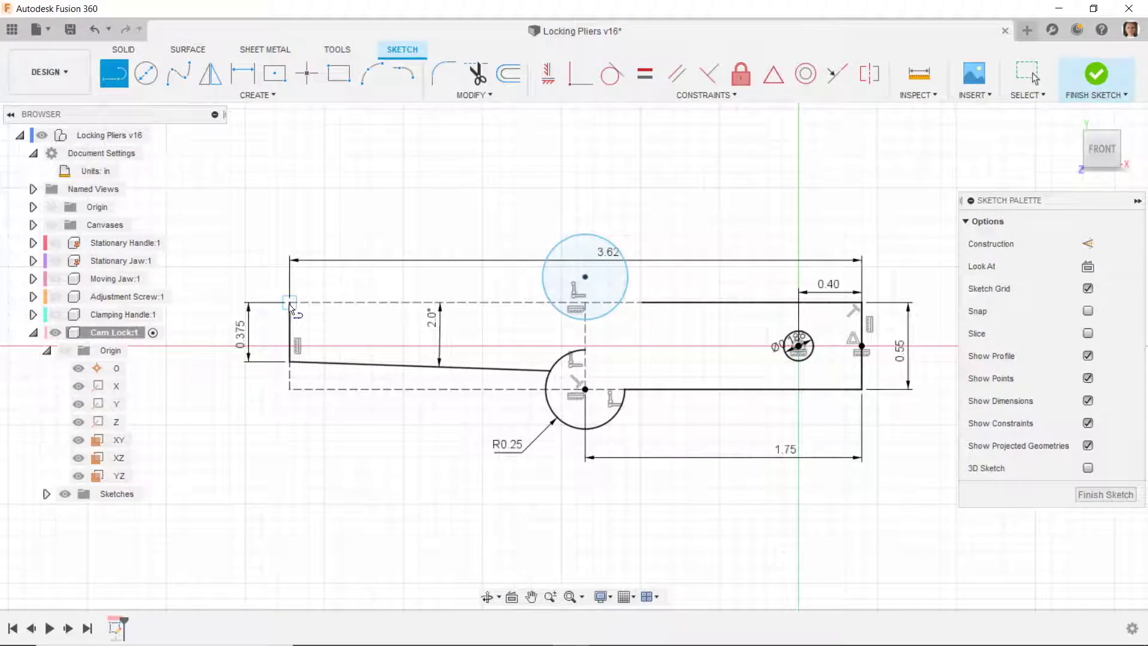
{"action": "left_click", "coordinate": [290, 303]}
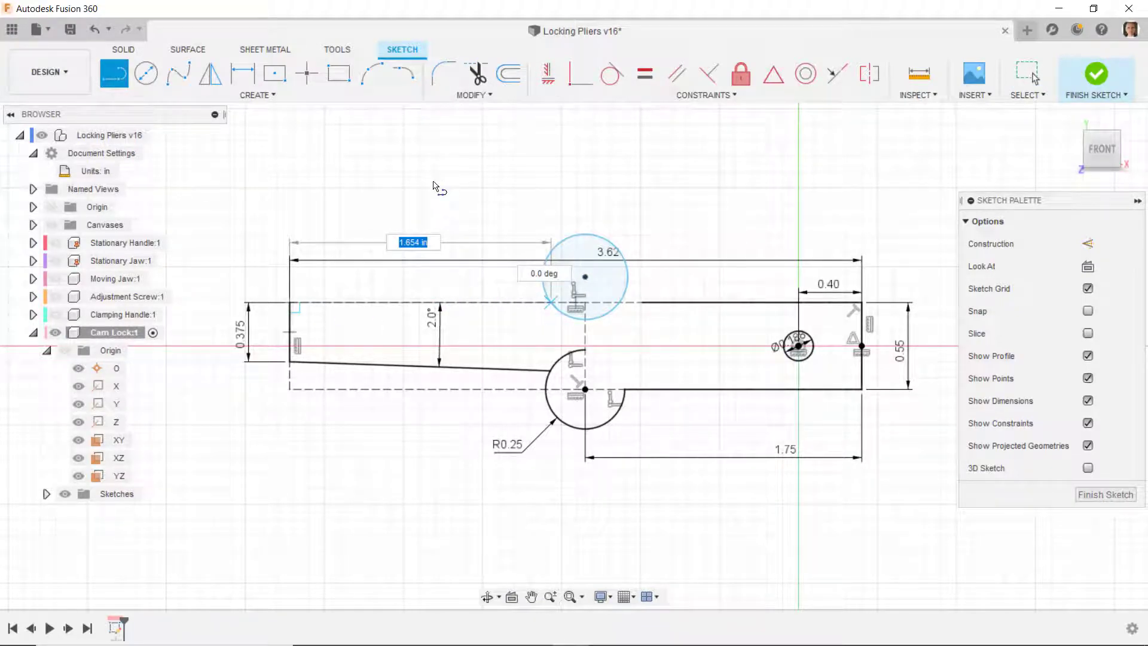
{"action": "left_click", "coordinate": [565, 79]}
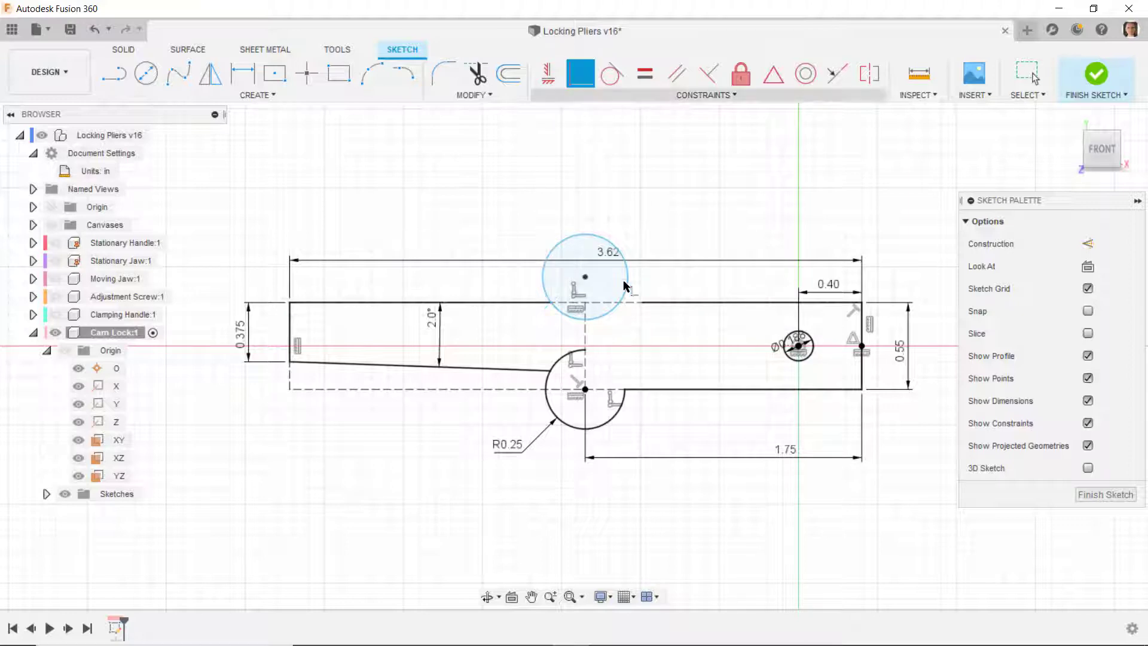
{"action": "key", "text": "Escape"}
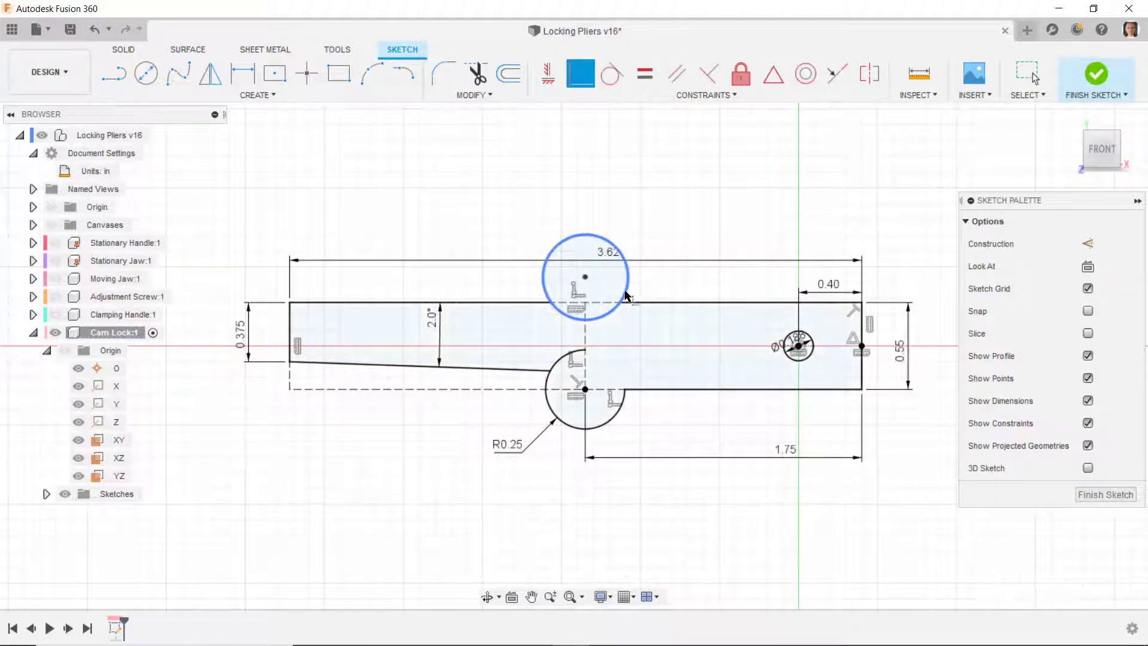
Step: Trim the upper circle's part above the top edge and the R0.25 arc's segment inside the profile
{"action": "left_click", "coordinate": [477, 74]}
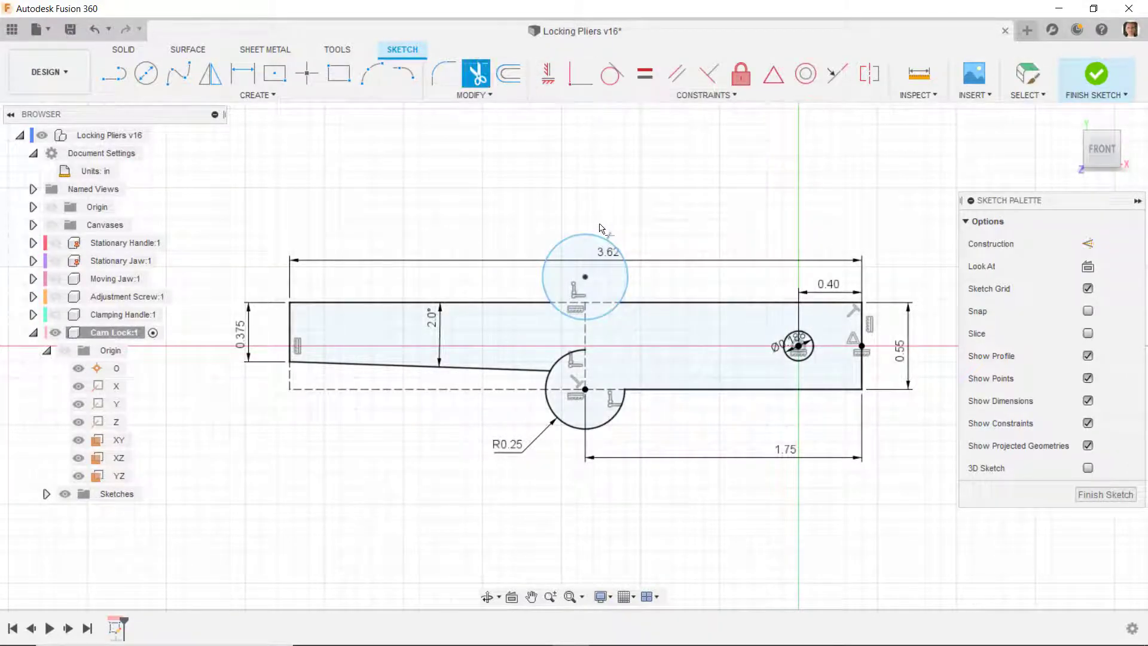
{"action": "left_click", "coordinate": [599, 239]}
{"action": "left_click", "coordinate": [599, 239]}
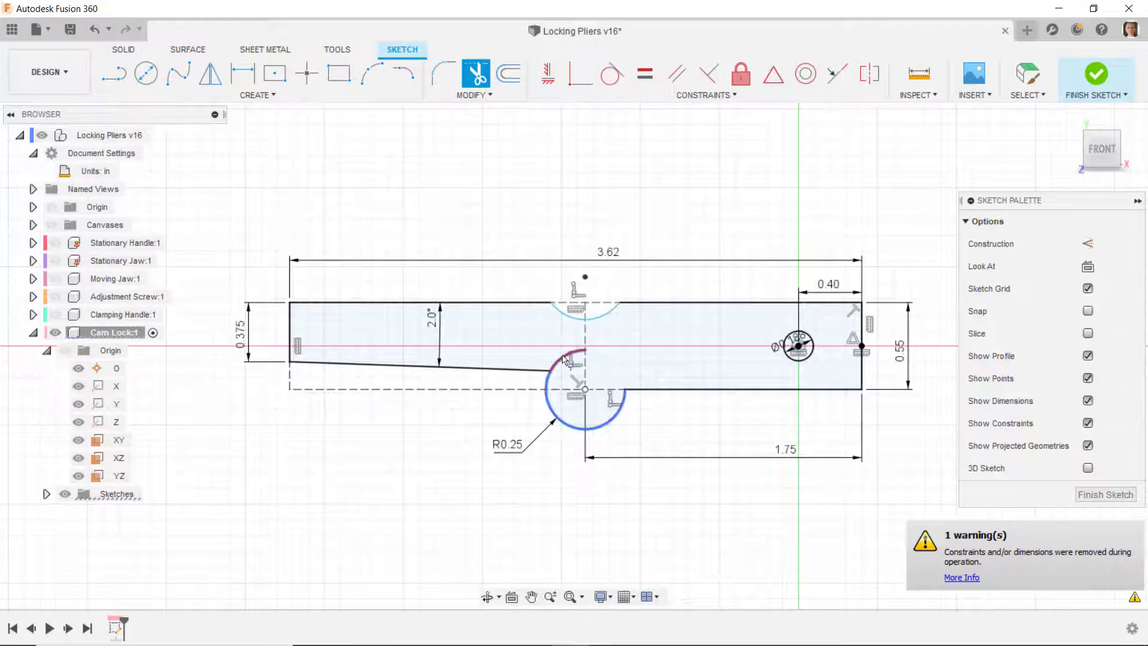
{"action": "left_click", "coordinate": [565, 359]}
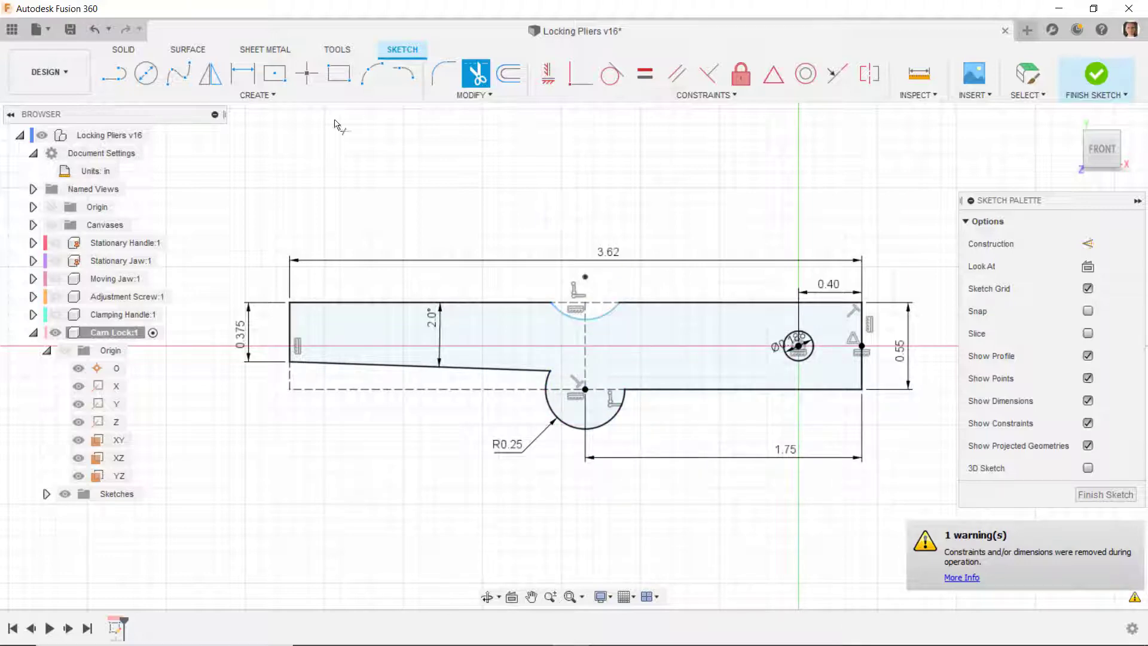
Step: Place sketch points at the lowest point of the upper arc and the lowest point of the R0.25 arc
{"action": "left_click", "coordinate": [307, 75]}
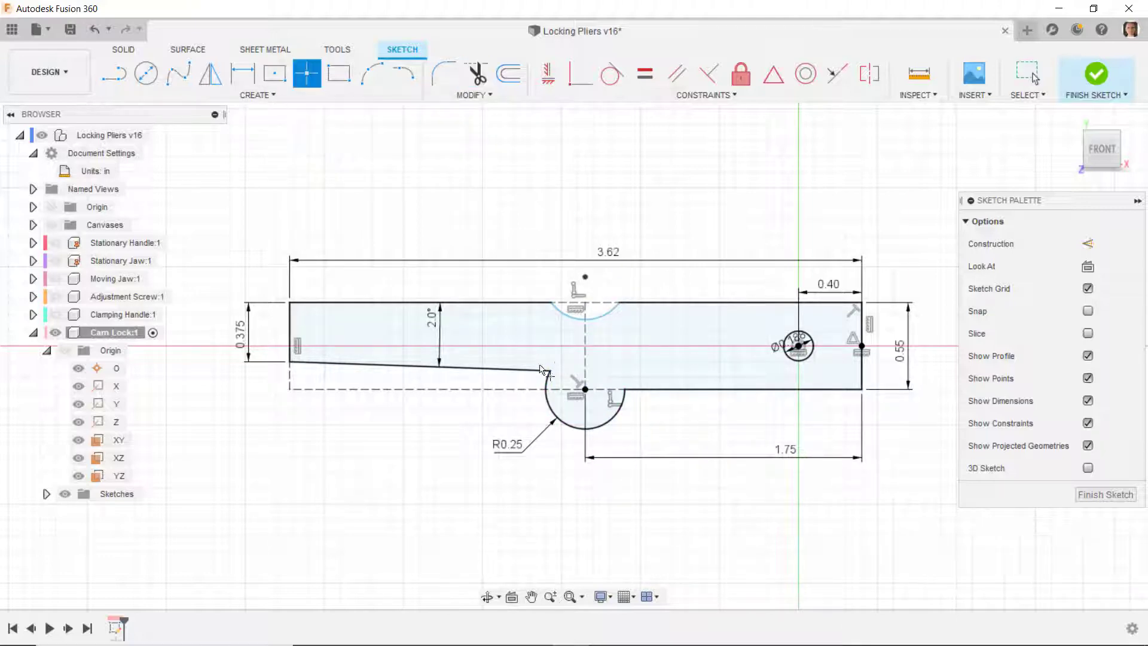
{"action": "scroll", "coordinate": [558, 353], "scroll_direction": "up", "scroll_amount": 2}
{"action": "left_click", "coordinate": [593, 310]}
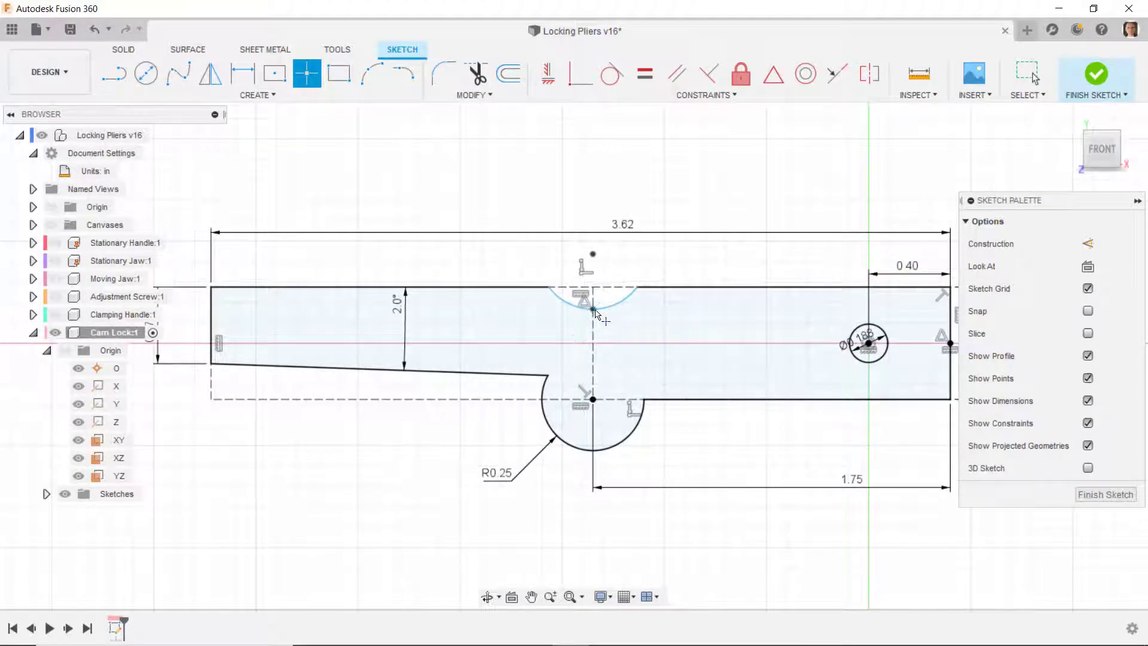
{"action": "left_click", "coordinate": [593, 450]}
Step: Dimension the distance between the two arc points as 0.65 in
{"action": "left_click", "coordinate": [242, 73]}
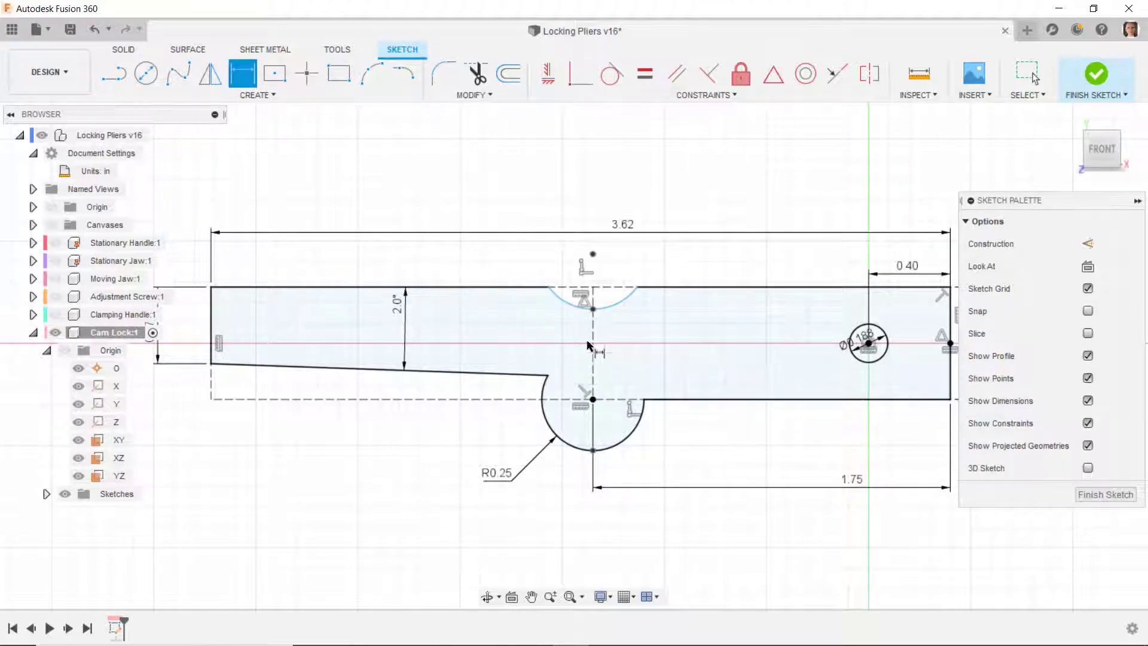
{"action": "left_click", "coordinate": [593, 310]}
{"action": "left_click", "coordinate": [595, 452]}
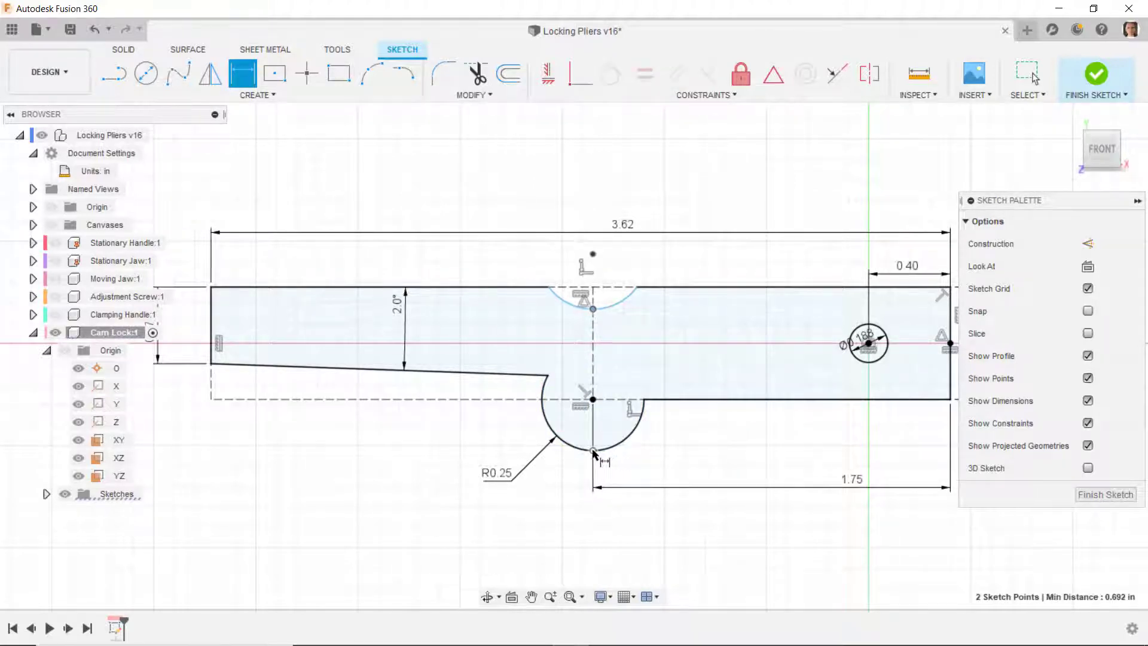
{"action": "left_click", "coordinate": [481, 415]}
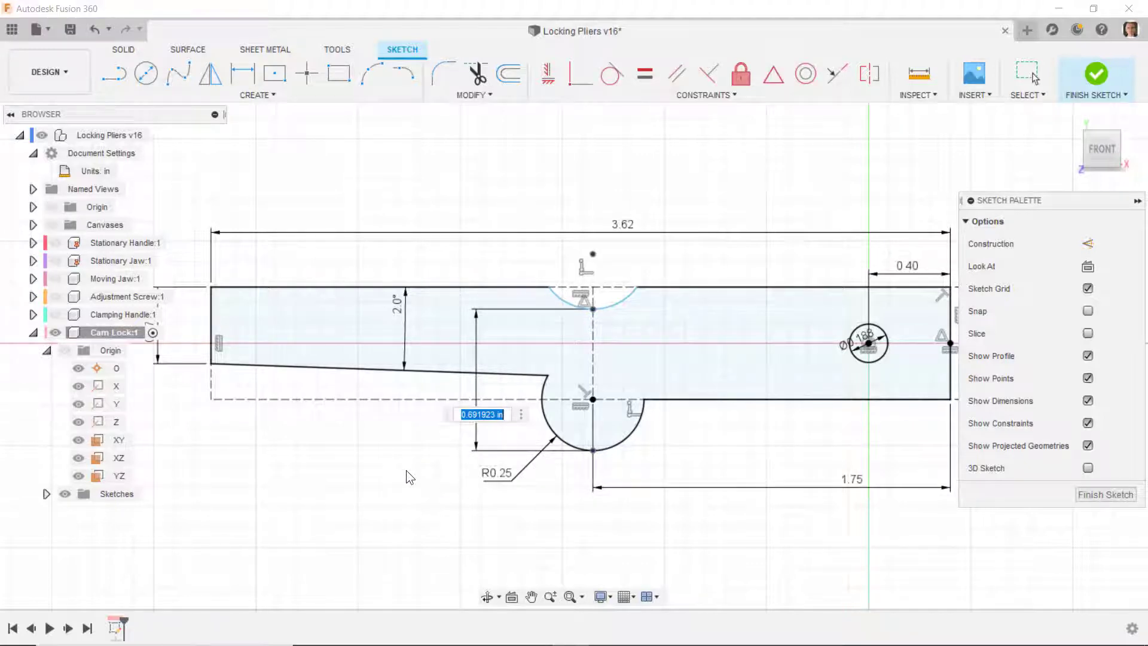
{"action": "type", "text": ".65"}
{"action": "key", "text": "Return"}
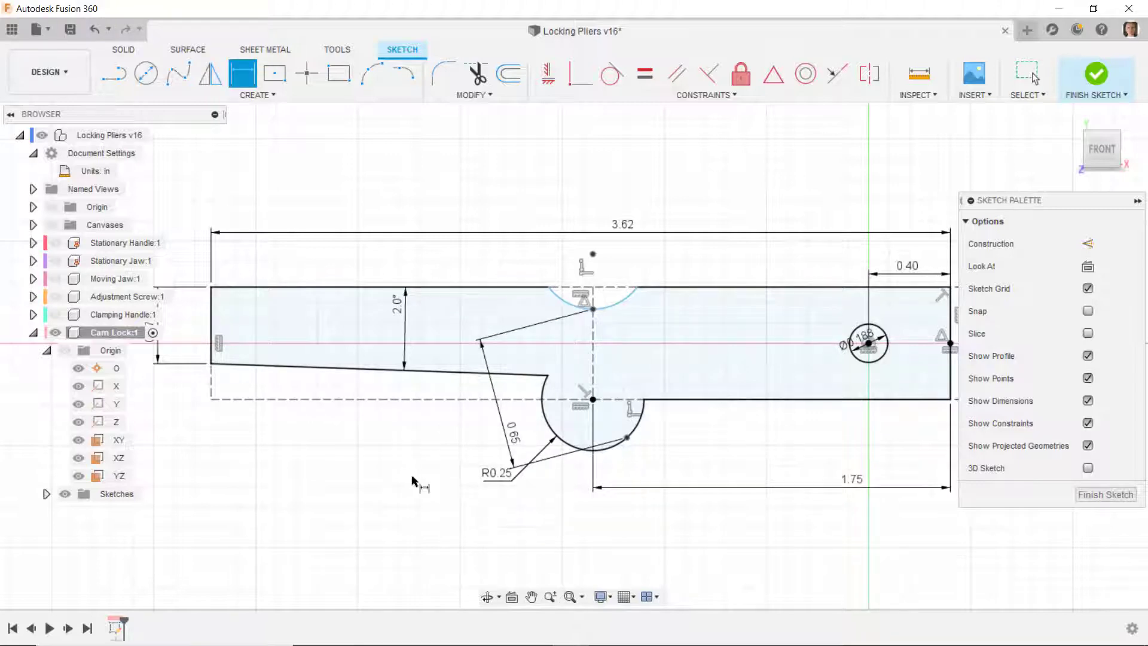
{"action": "key", "text": "Escape"}
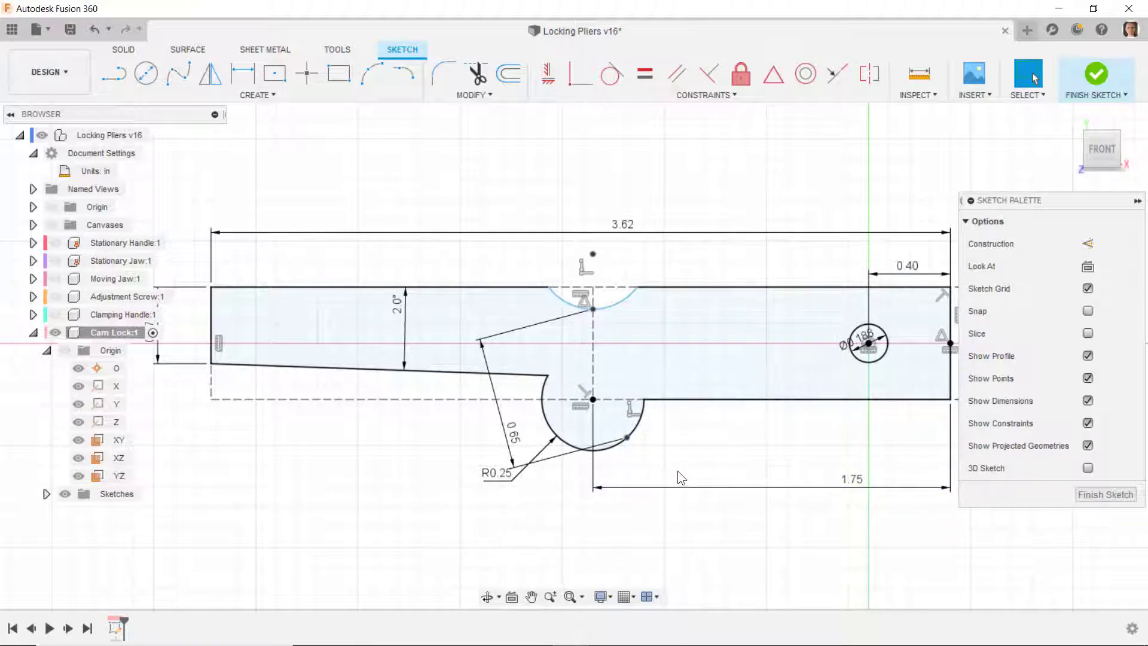
Step: Make the point on the R0.25 arc coincident with the vertical construction line
{"action": "left_click", "coordinate": [570, 82]}
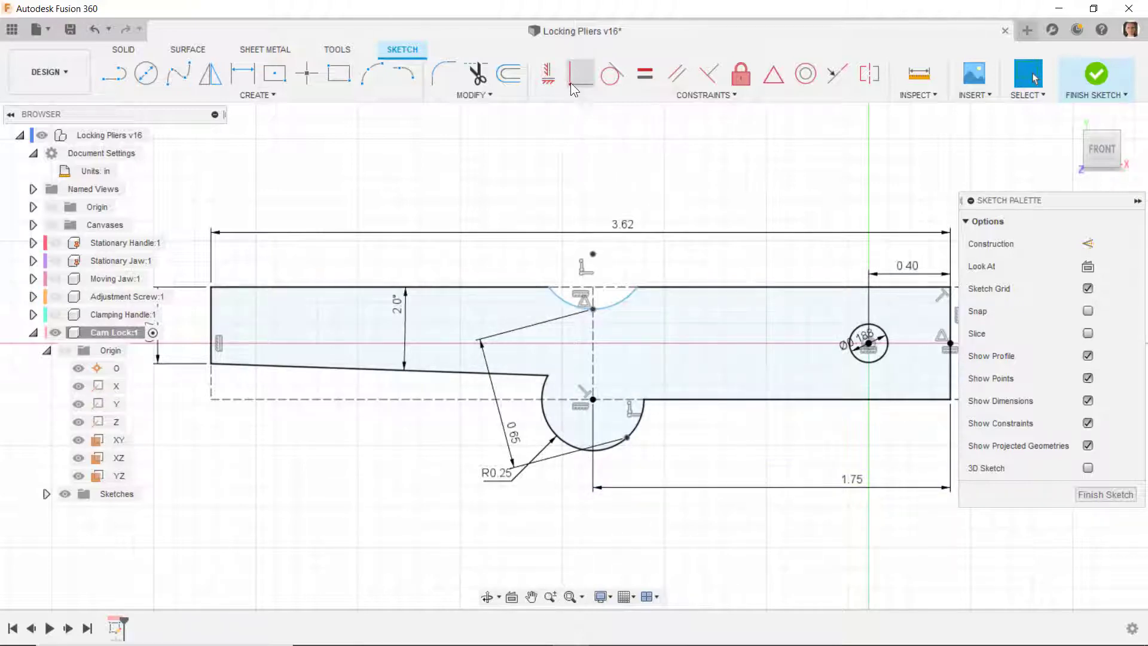
{"action": "left_click", "coordinate": [627, 440]}
{"action": "left_click", "coordinate": [594, 371]}
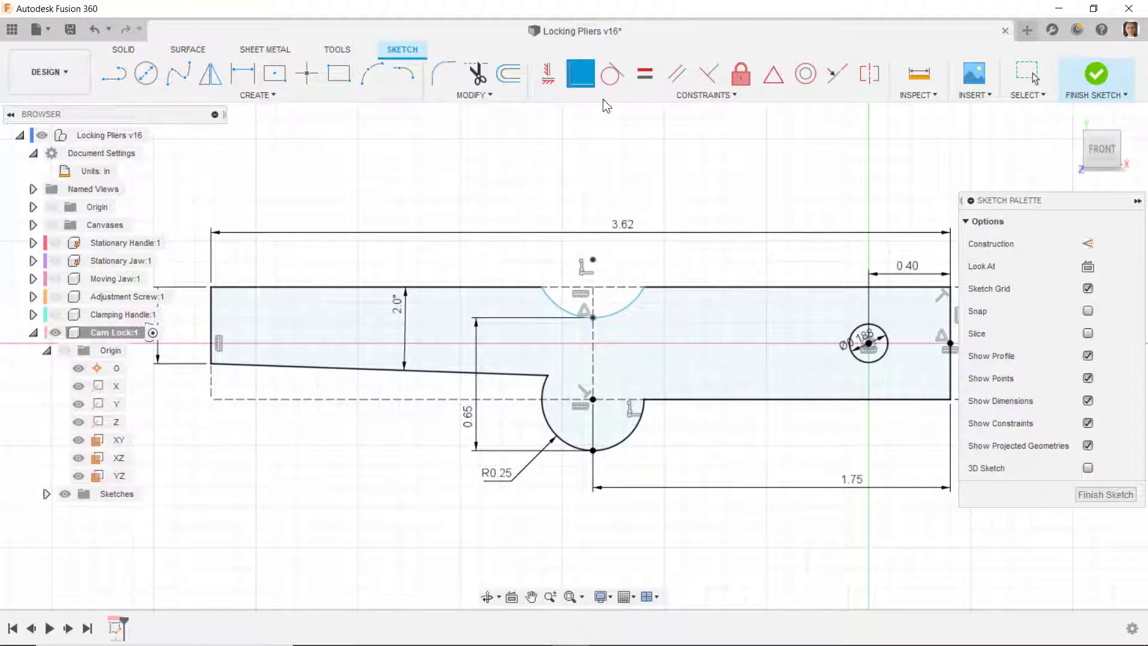
Step: Constrain the upper notch arc to be equal to the R0.25 arc of the lower lobe
{"action": "left_click", "coordinate": [644, 73]}
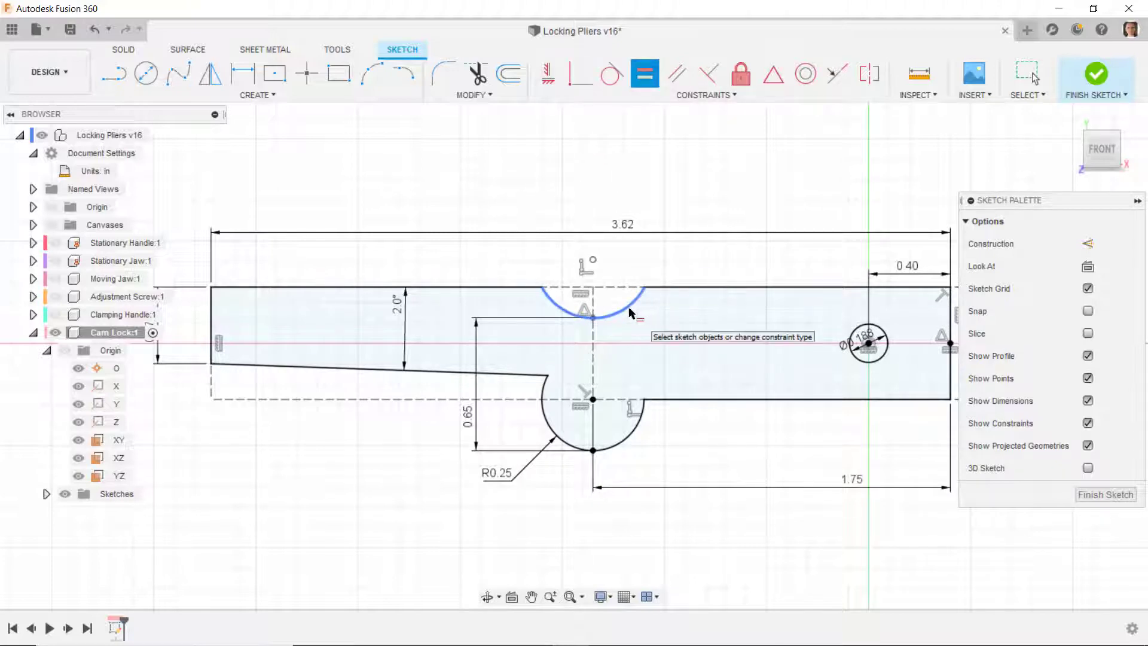
{"action": "left_click", "coordinate": [629, 310]}
{"action": "left_click", "coordinate": [634, 436]}
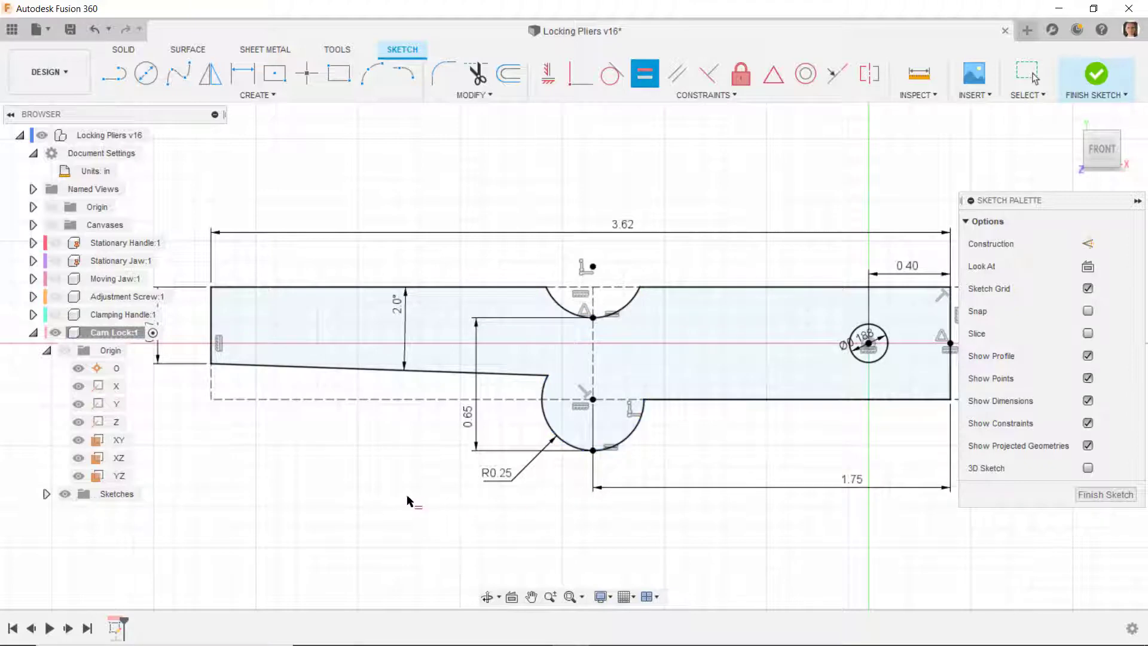
{"action": "right_click", "coordinate": [424, 467]}
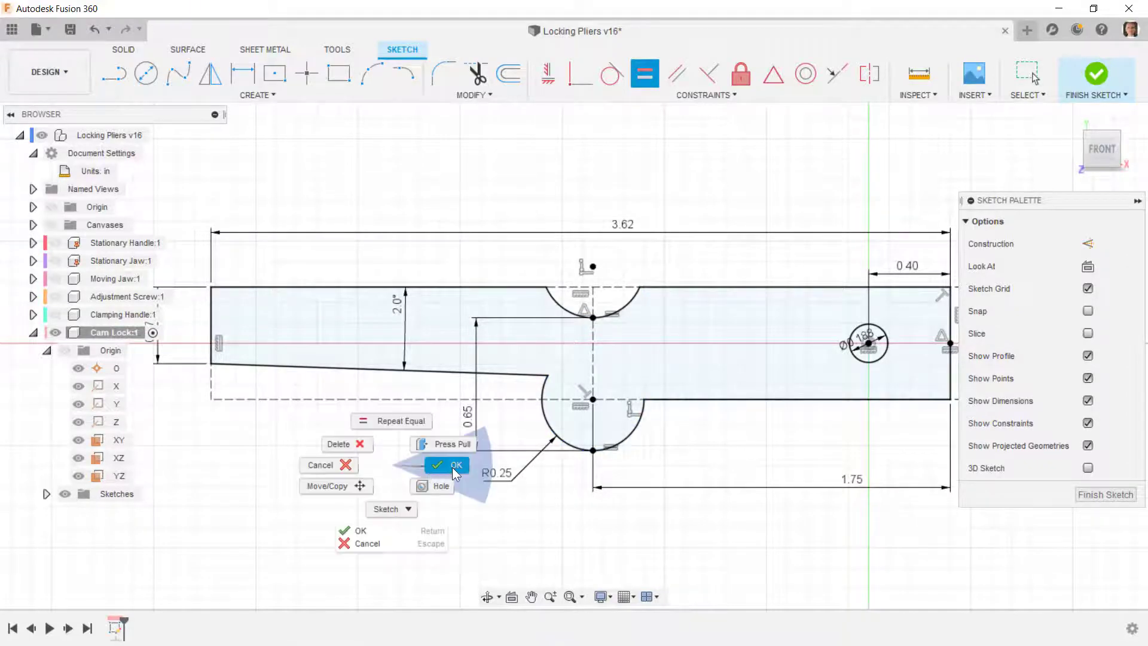
{"action": "left_click", "coordinate": [436, 463]}
Step: Extrude the closed profile without the hole symmetrically to a whole length of 0.19 in as a new body
{"action": "scroll", "coordinate": [399, 407], "scroll_direction": "down", "scroll_amount": 2}
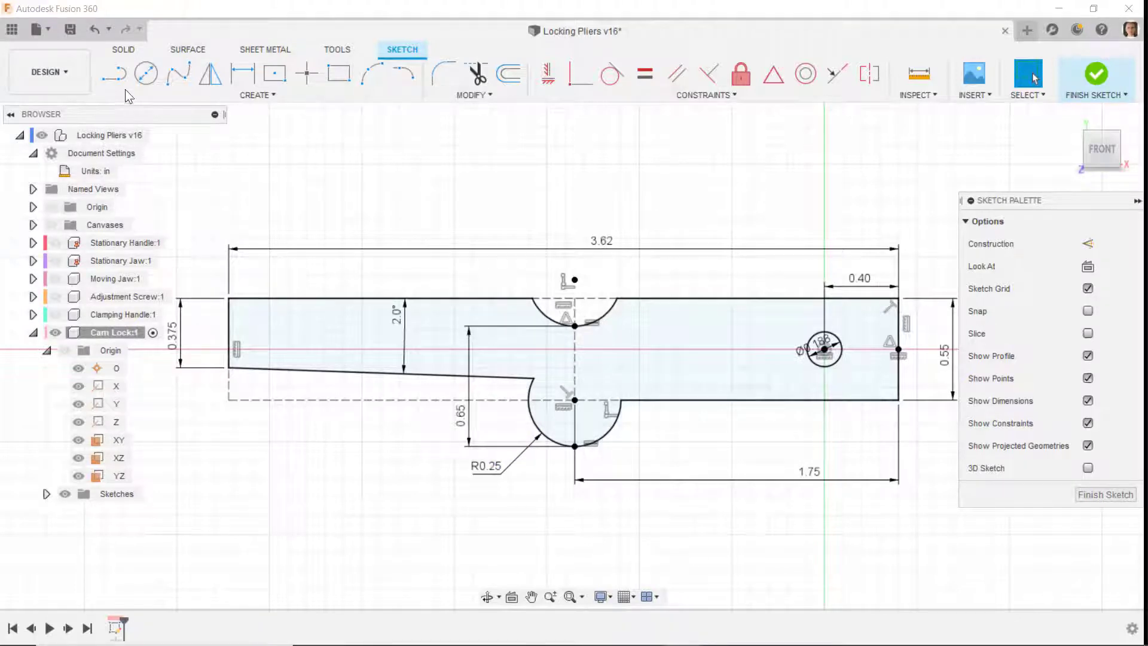
{"action": "left_click", "coordinate": [124, 49]}
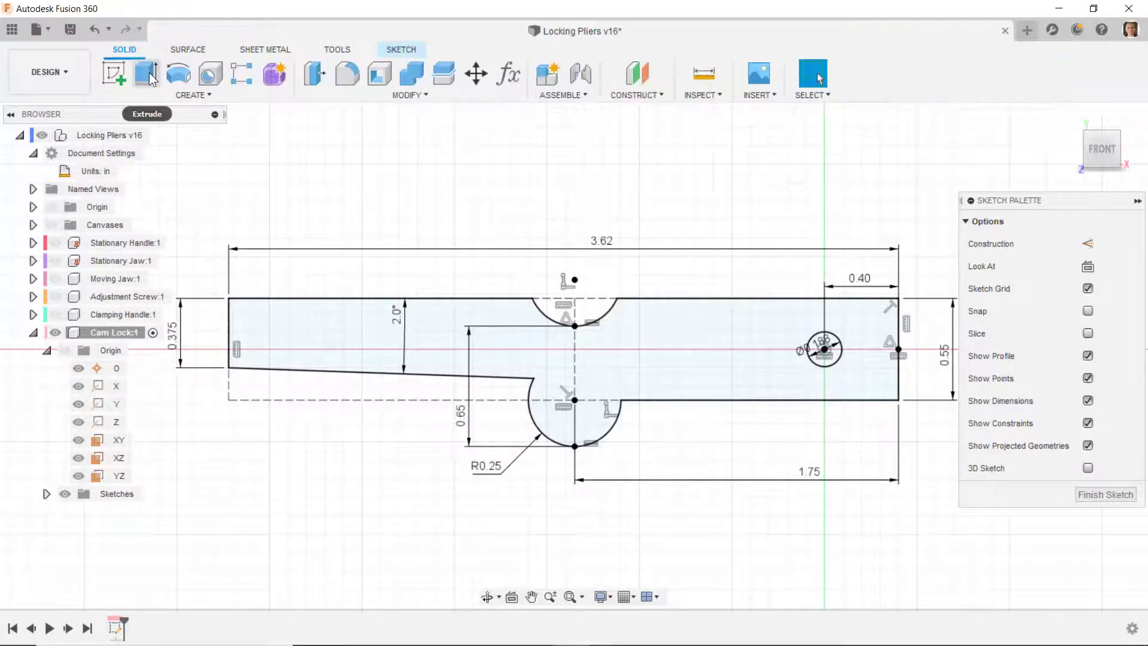
{"action": "left_click", "coordinate": [150, 76]}
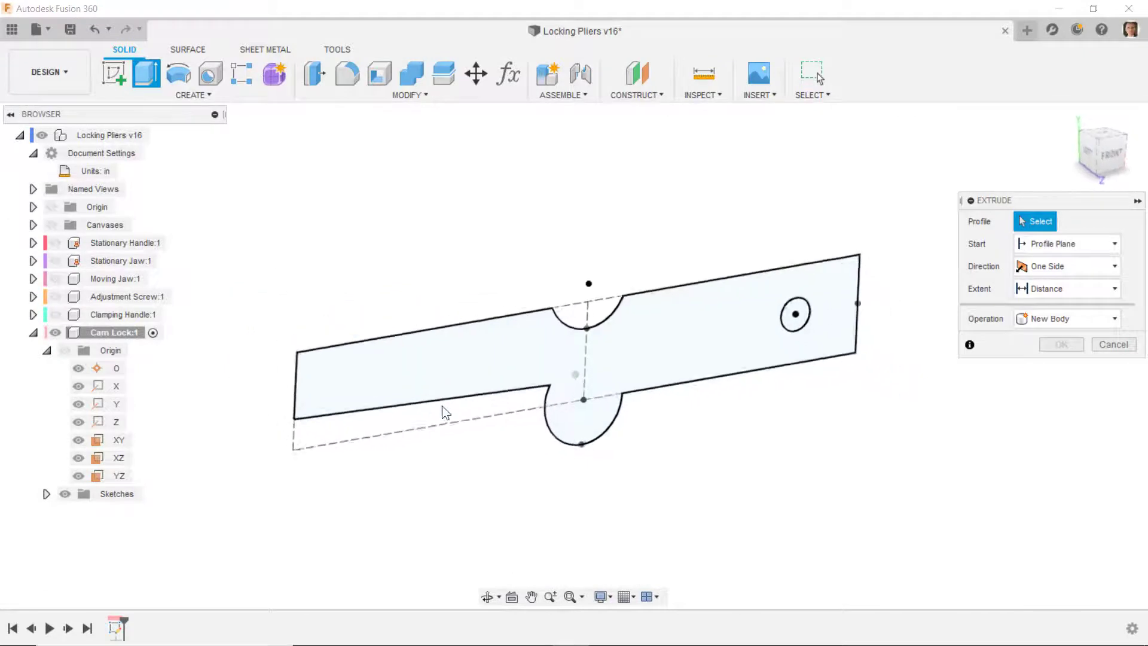
{"action": "left_click", "coordinate": [459, 379]}
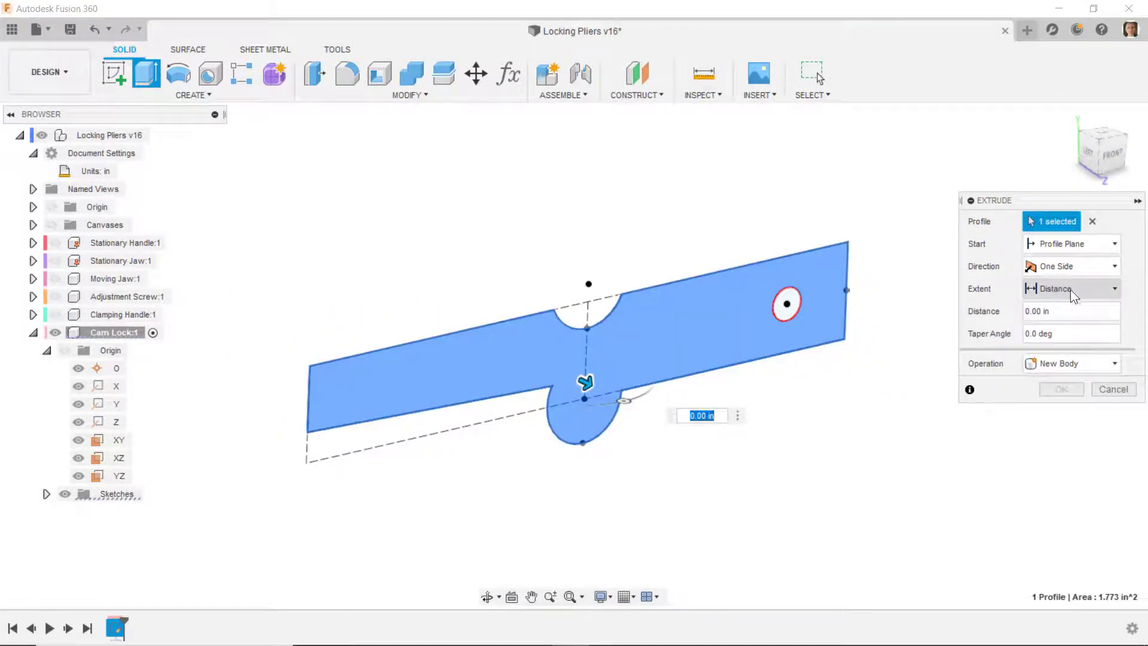
{"action": "left_click", "coordinate": [1083, 266]}
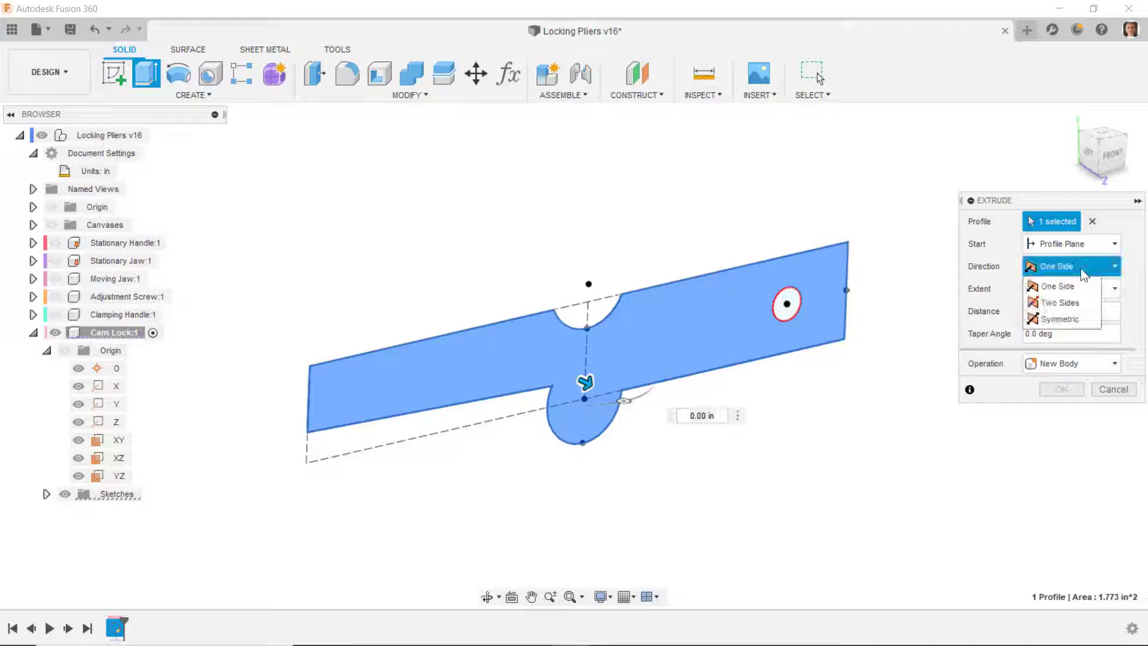
{"action": "left_click", "coordinate": [1066, 320]}
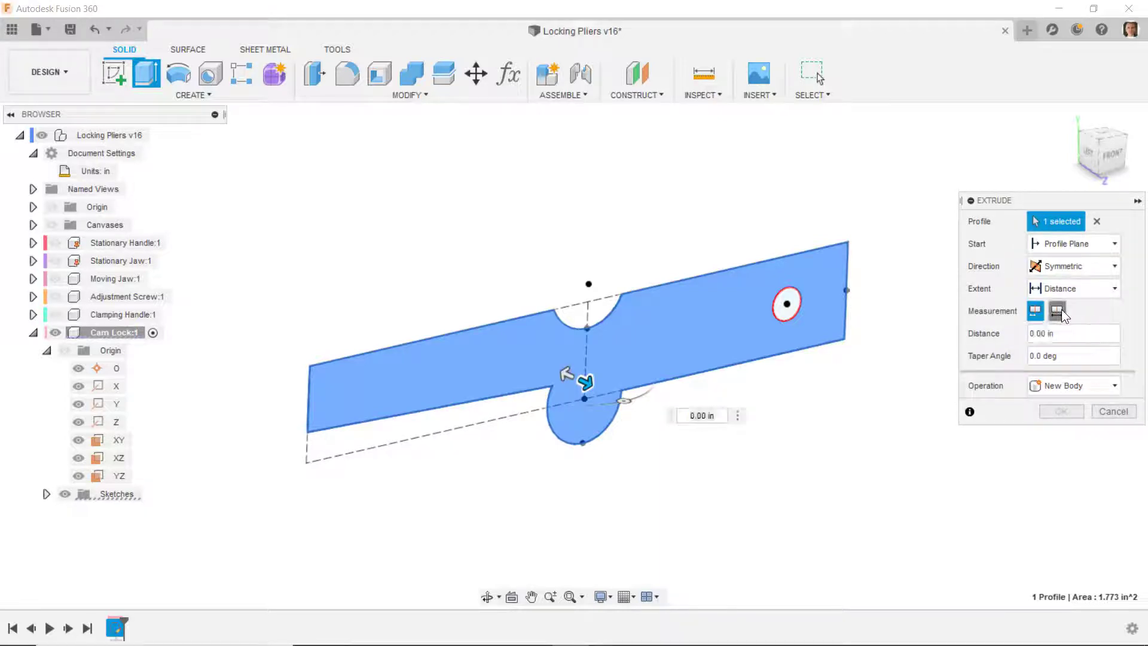
{"action": "left_click_drag", "start_coordinate": [1061, 336], "coordinate": [843, 345]}
{"action": "type", "text": ".19"}
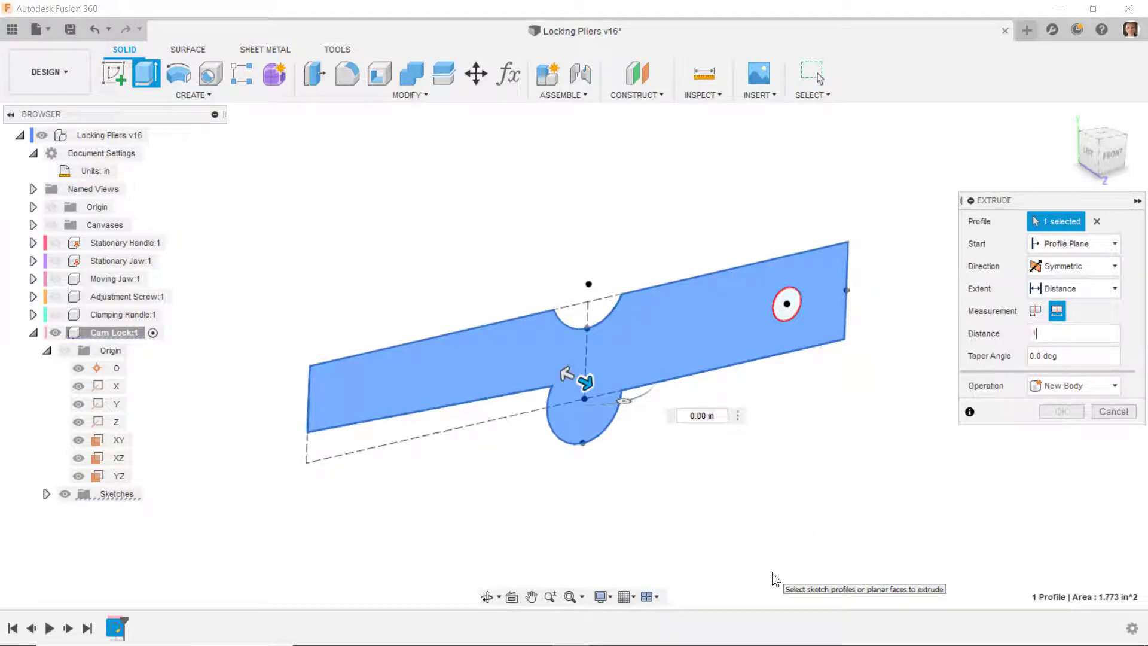
{"action": "mouse_move", "coordinate": [790, 544]}
{"action": "middle_mouse_down", "text": "shift"}
{"action": "mouse_move", "coordinate": [716, 514]}
{"action": "mouse_move", "coordinate": [609, 390]}
{"action": "mouse_move", "coordinate": [617, 330]}
{"action": "mouse_move", "coordinate": [580, 346]}
{"action": "mouse_move", "coordinate": [561, 456]}
{"action": "mouse_move", "coordinate": [543, 482]}
{"action": "mouse_move", "coordinate": [393, 444]}
{"action": "middle_mouse_up", "text": "shift"}
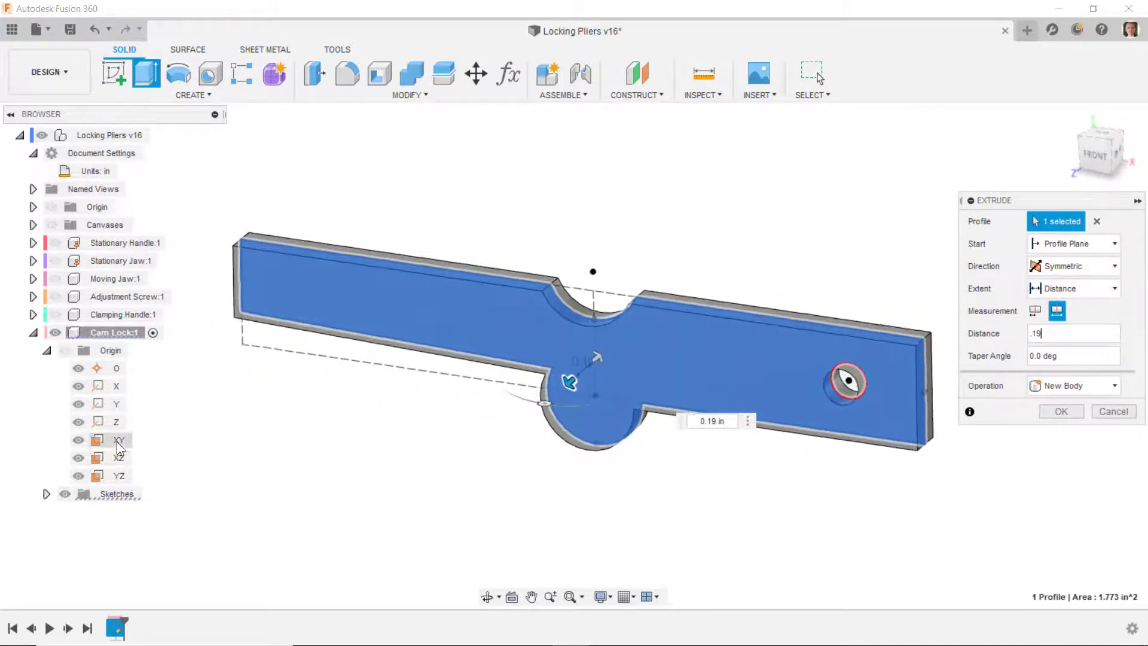
{"action": "mouse_move", "coordinate": [117, 441]}
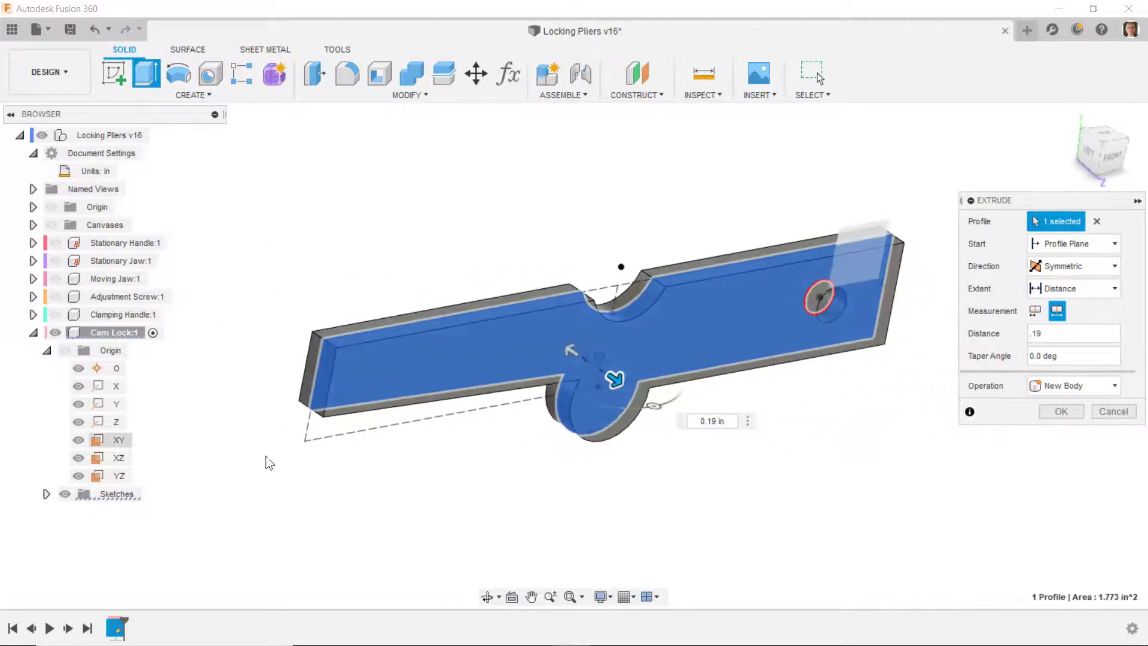
{"action": "left_click", "coordinate": [1067, 410]}
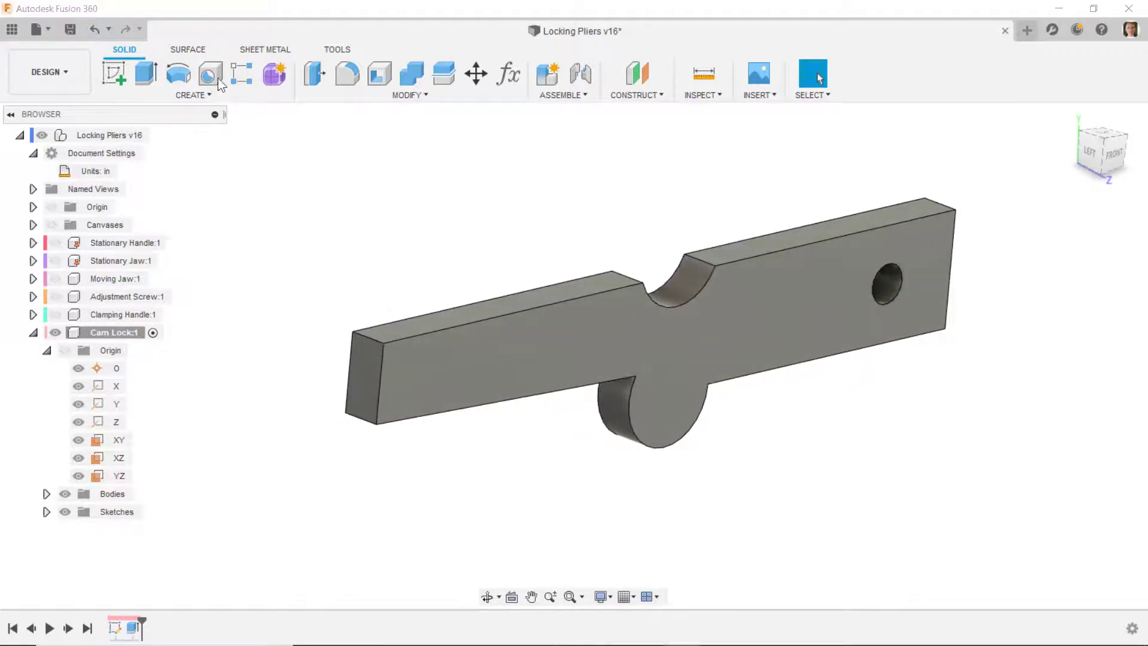
Step: Fillet the upper edge at the tapered end, both edges beside the round lobe and the lower edge at the hole end with 0.25 in radius
{"action": "left_click", "coordinate": [351, 75]}
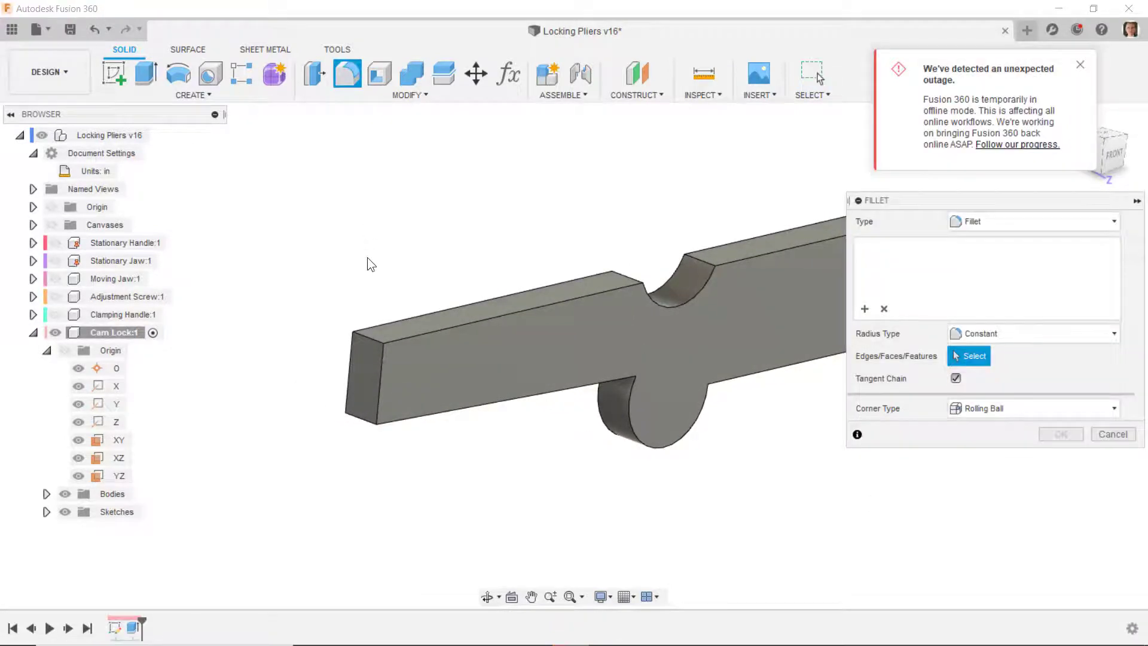
{"action": "left_click", "coordinate": [372, 338]}
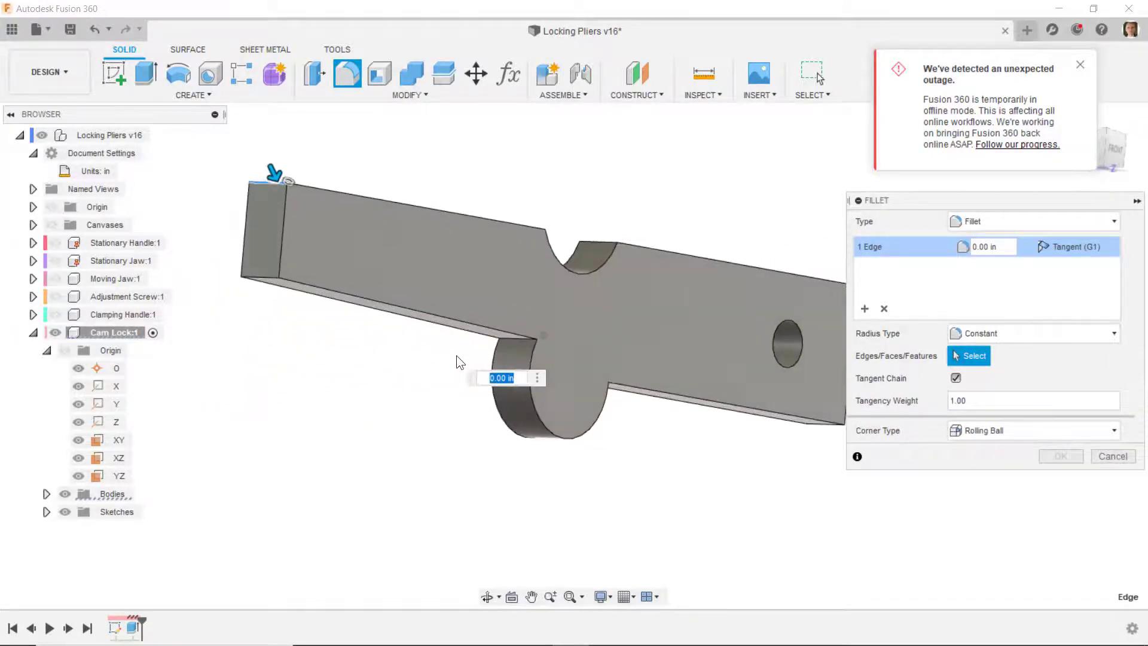
{"action": "left_click", "coordinate": [516, 337]}
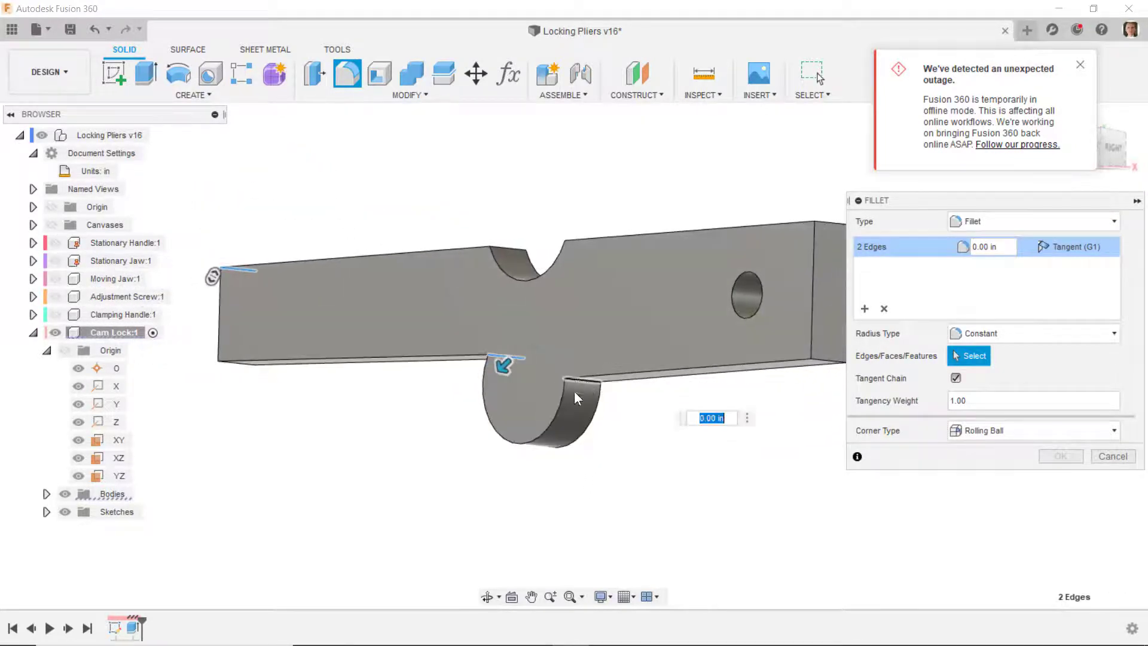
{"action": "left_click", "coordinate": [575, 386]}
{"action": "left_click", "coordinate": [756, 356]}
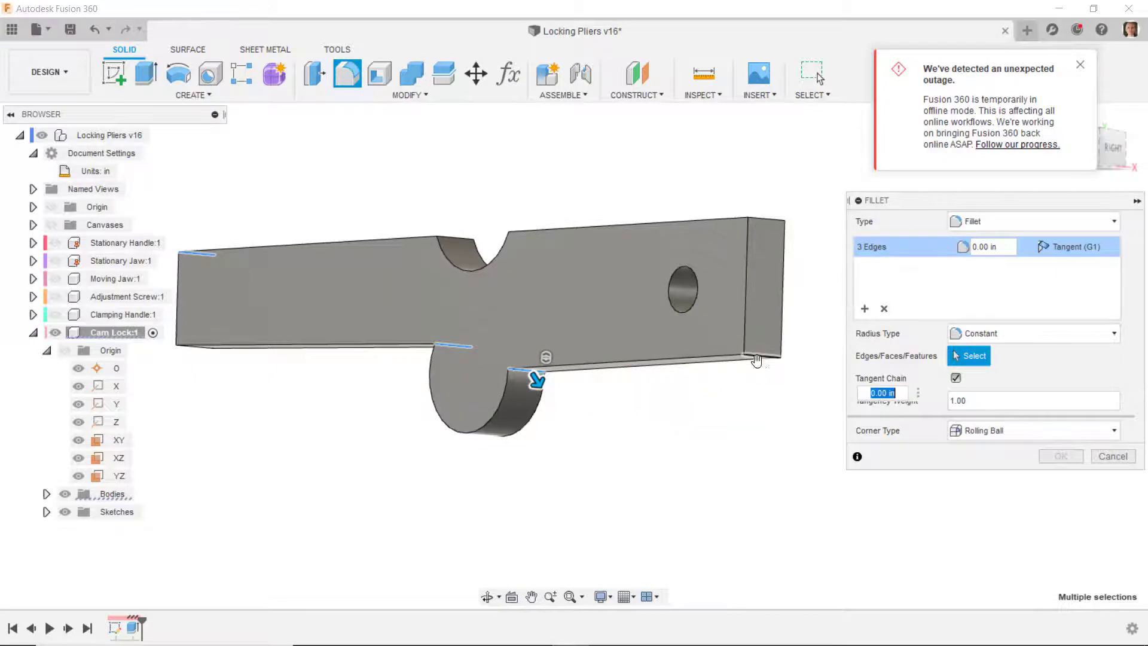
{"action": "left_click_drag", "start_coordinate": [826, 357], "coordinate": [817, 359]}
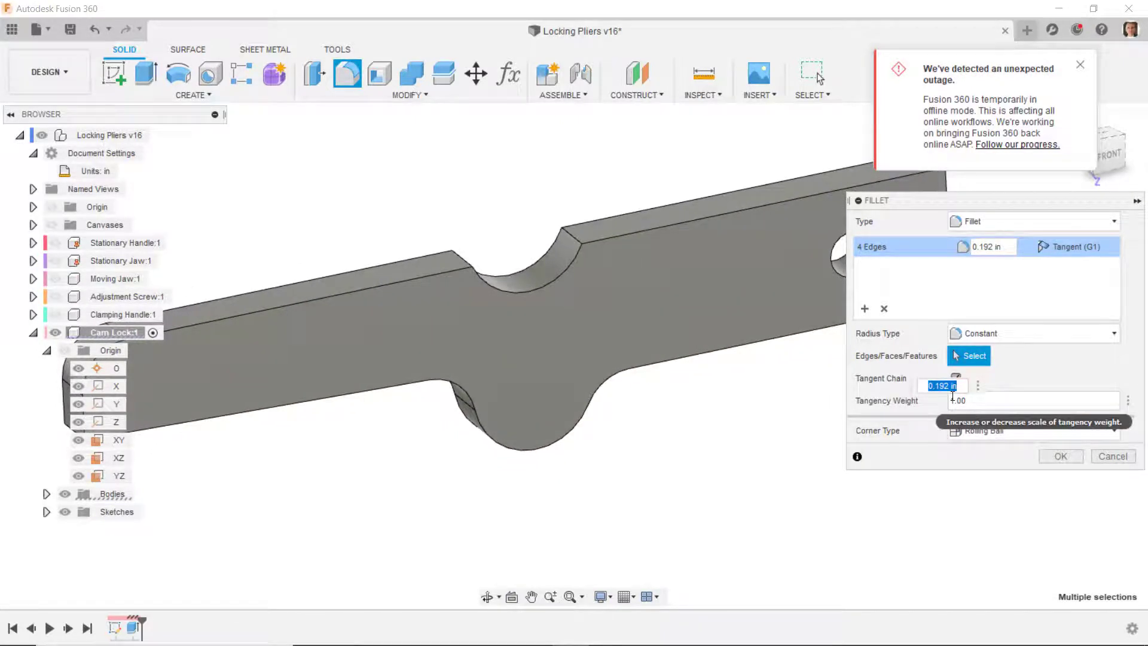
{"action": "type", "text": ".25"}
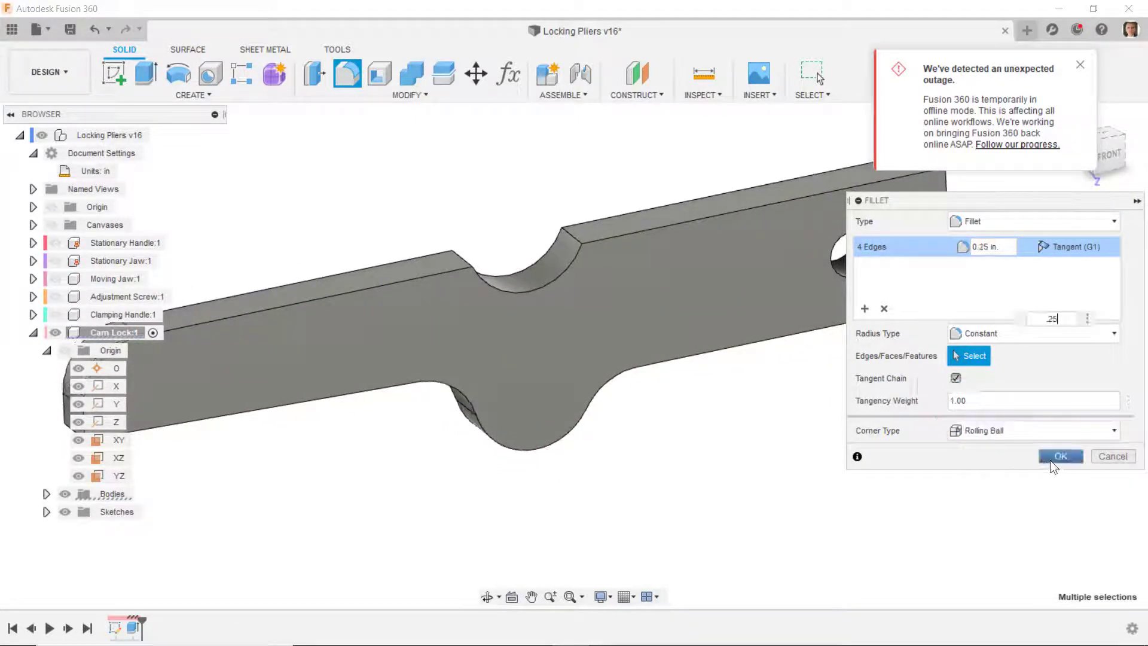
{"action": "left_click", "coordinate": [1060, 456]}
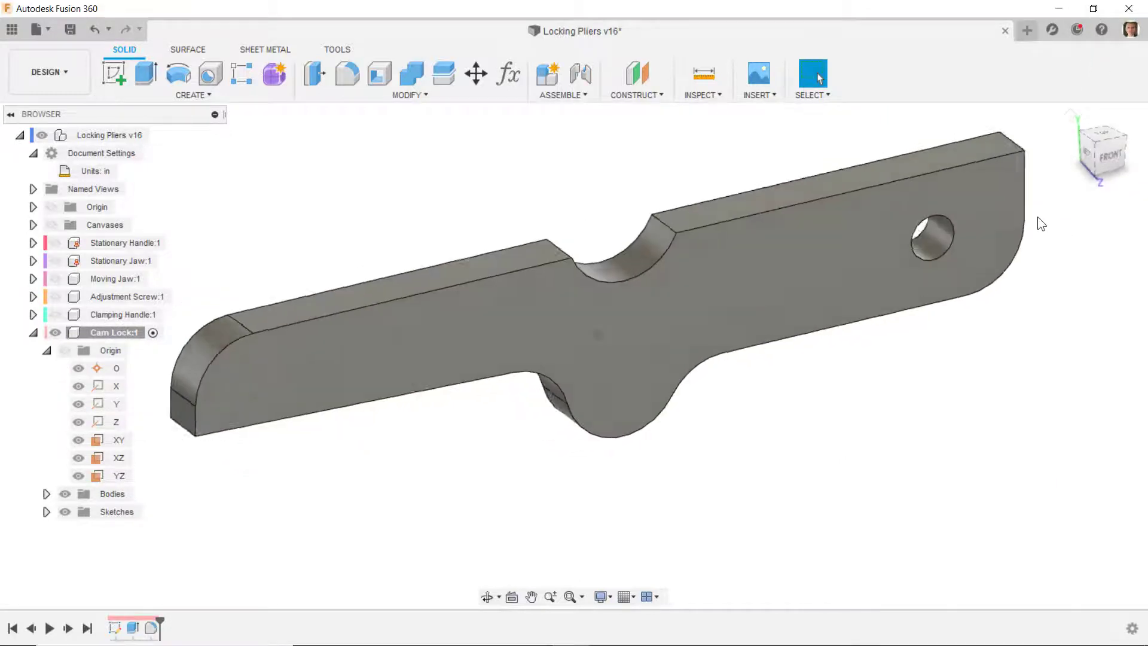
Step: Fillet the upper corner edge at the hole end with 0.0625 in radius and save the design
{"action": "middle_click_drag", "start_coordinate": [1038, 217], "coordinate": [992, 309], "text": "shift"}
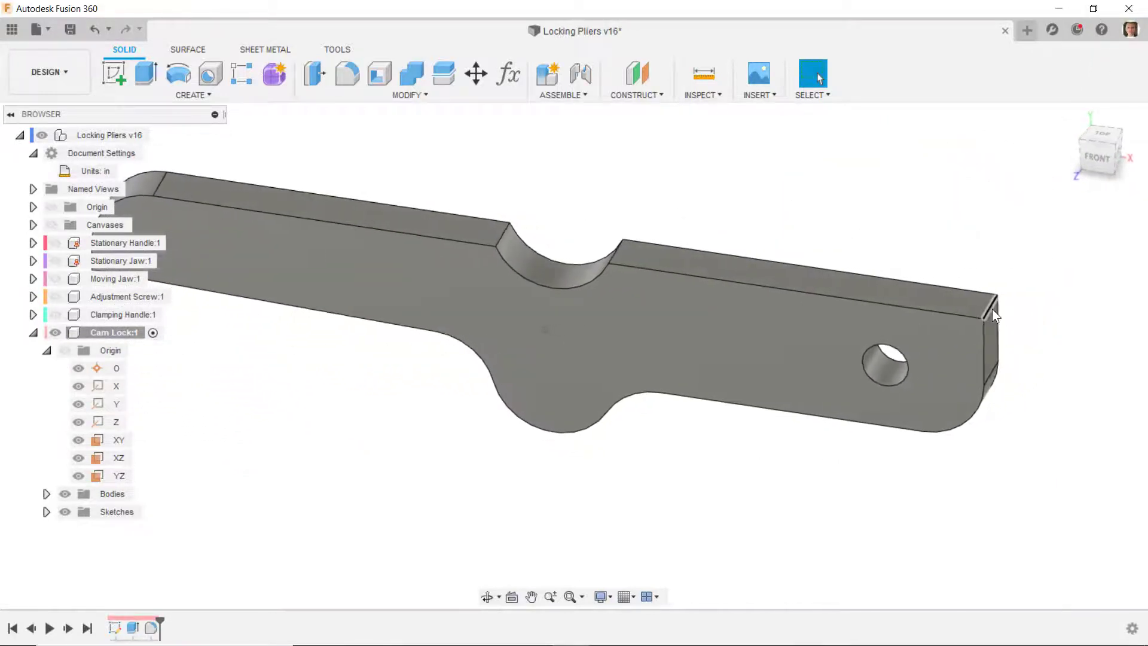
{"action": "left_click", "coordinate": [990, 310]}
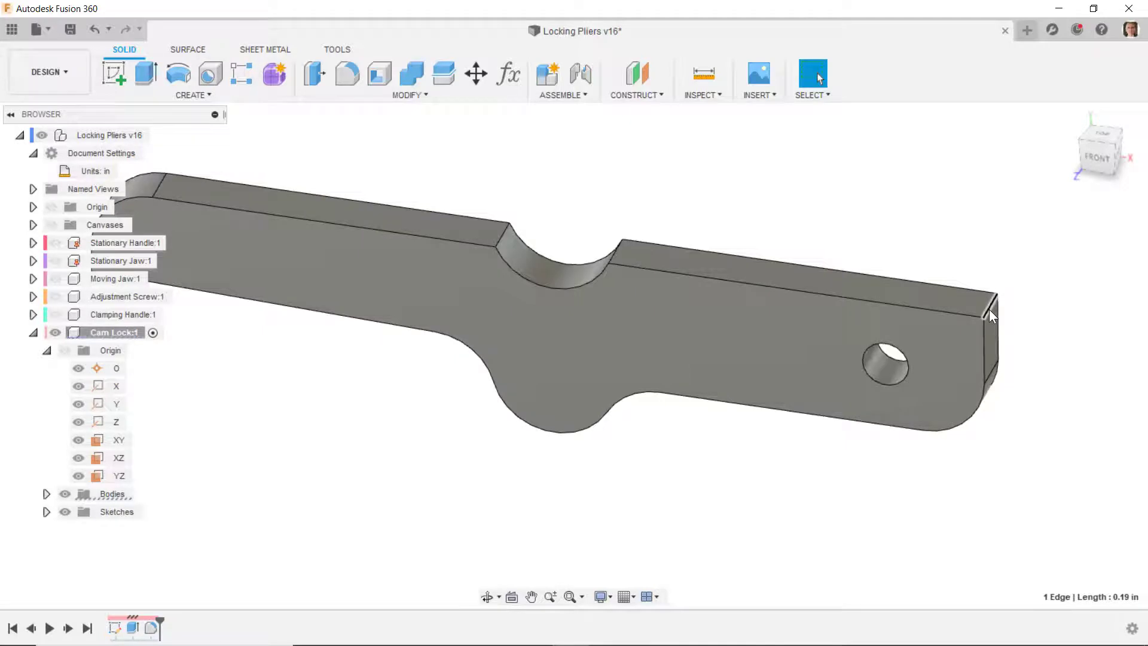
{"action": "right_click", "coordinate": [989, 309]}
{"action": "left_click", "coordinate": [988, 261]}
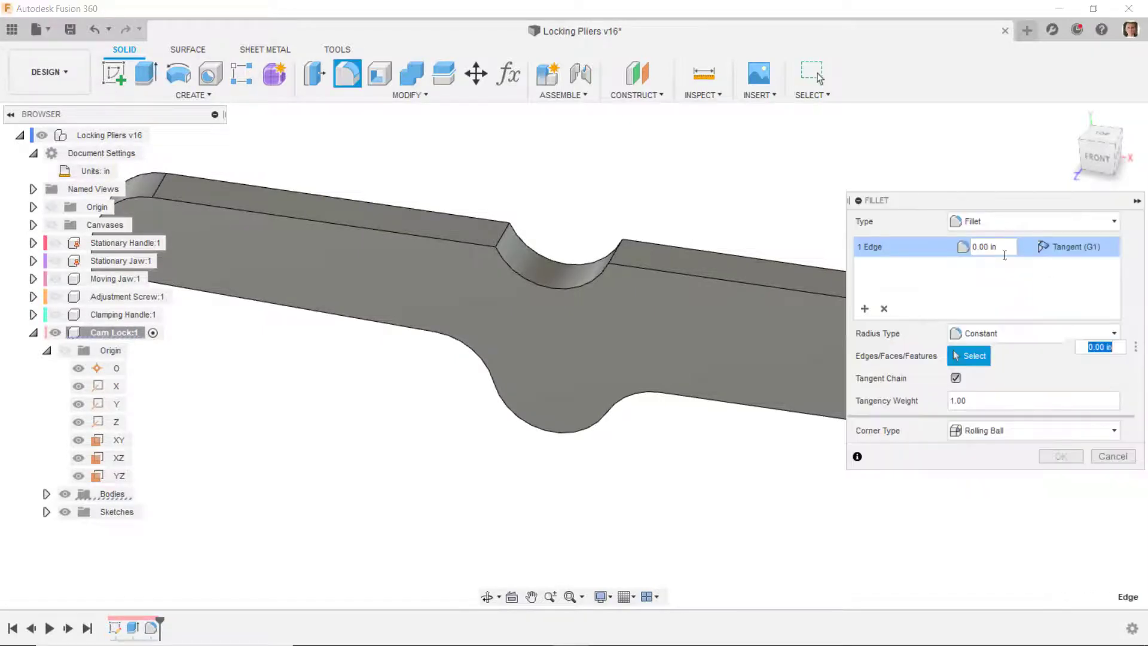
{"action": "left_click", "coordinate": [985, 251]}
{"action": "type", "text": ".0625"}
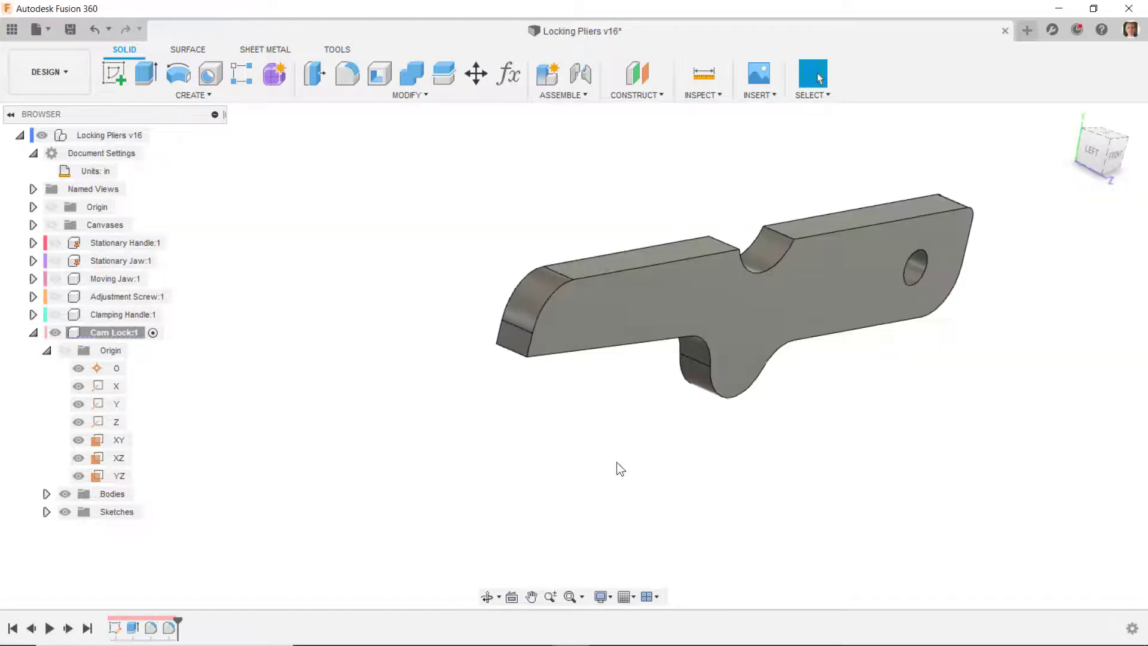
{"action": "middle_click_drag", "start_coordinate": [616, 463], "coordinate": [199, 193], "text": "shift"}
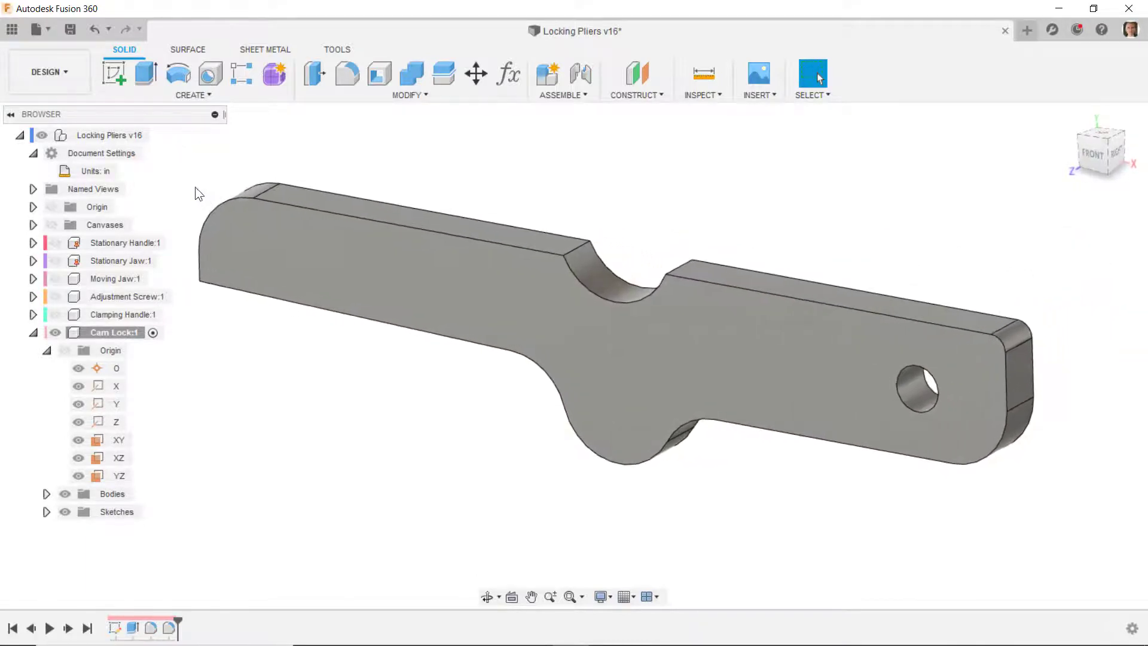
{"action": "left_click", "coordinate": [68, 26]}
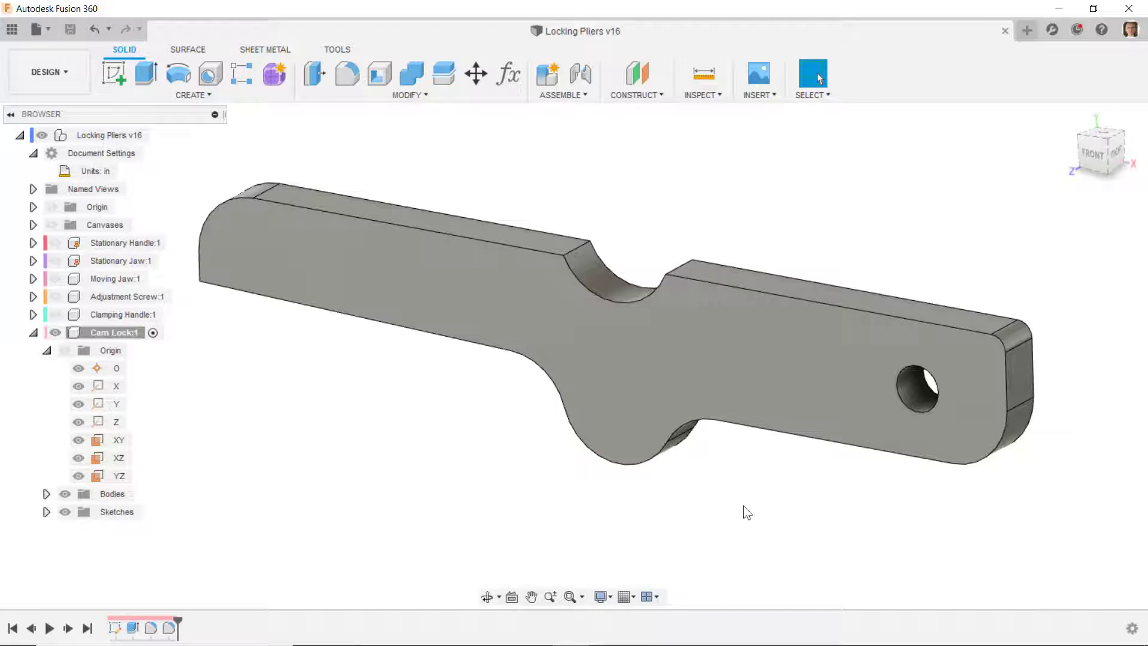
Step: Switch to the front view, show the Cam Lock's Sketch1 and hide its bodies
{"action": "left_click", "coordinate": [1093, 154]}
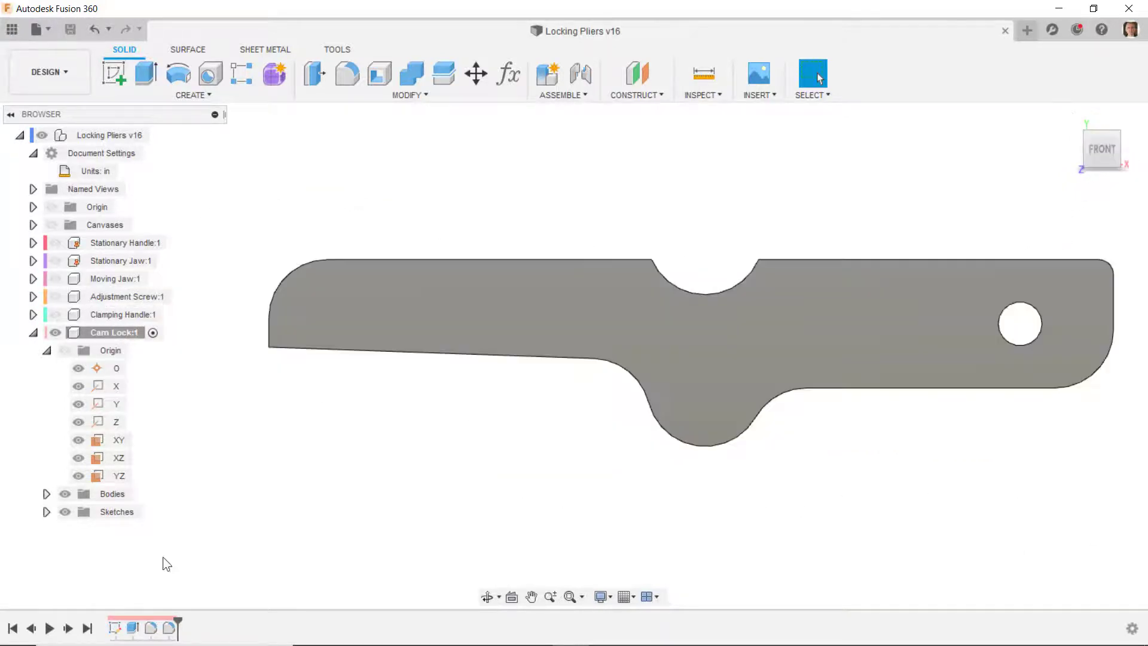
{"action": "left_click", "coordinate": [46, 512]}
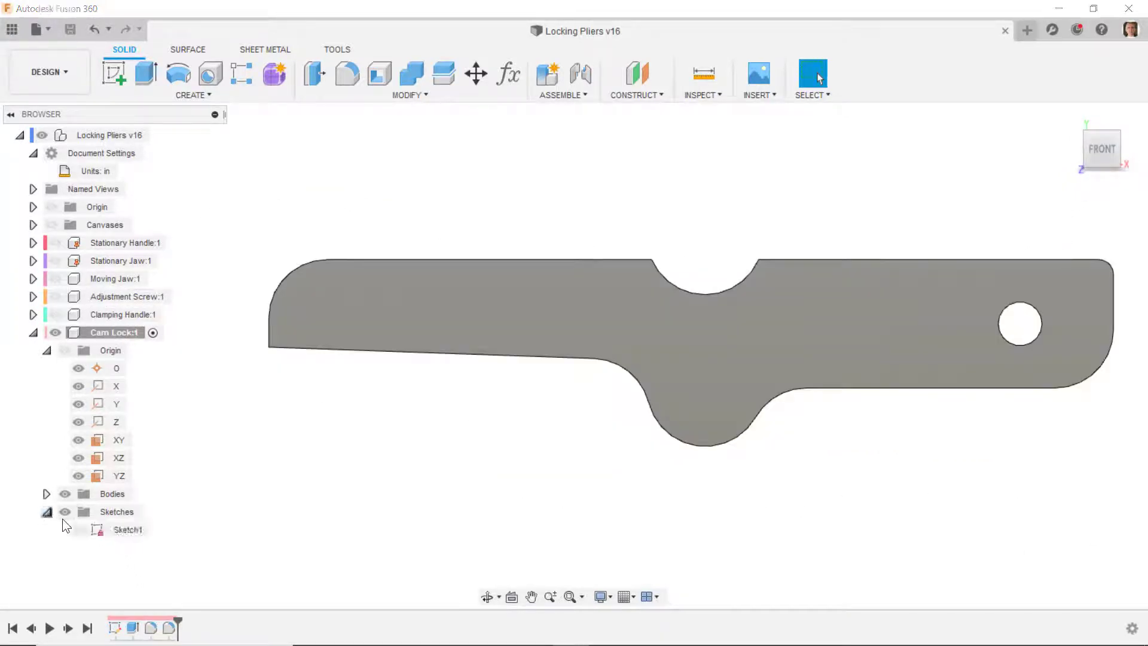
{"action": "left_click", "coordinate": [82, 530]}
{"action": "left_click", "coordinate": [79, 529]}
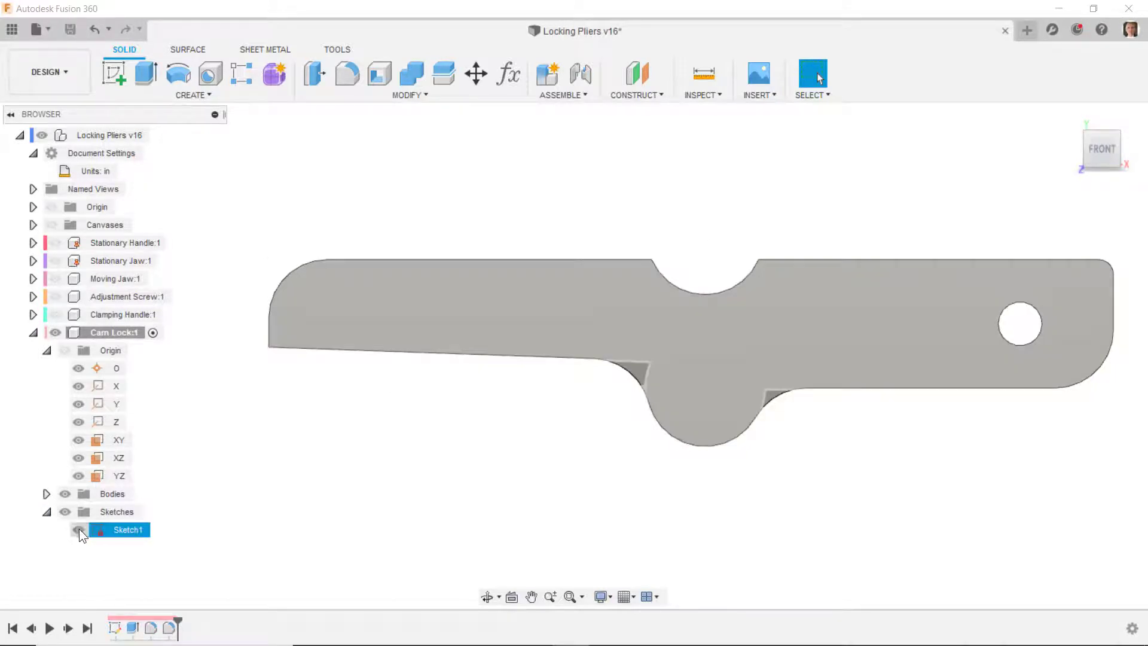
{"action": "left_click", "coordinate": [65, 494]}
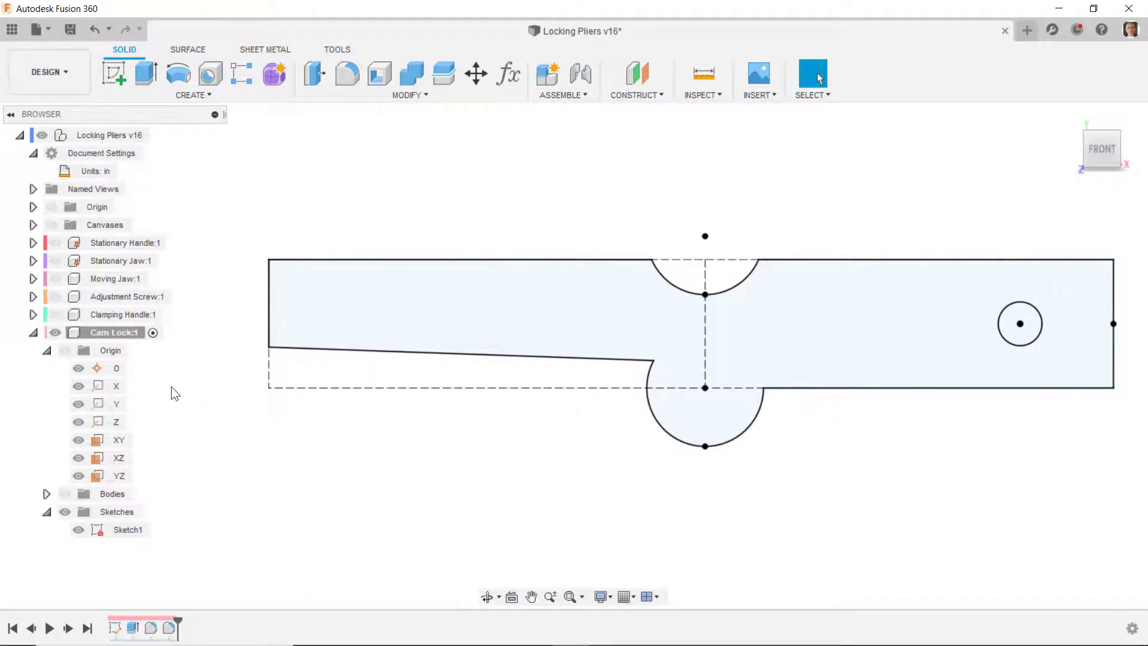
Step: Start a sketch on the XY plane, project Sketch1's sloped lower line and vertical construction line at the tapered end, and hide Sketch1
{"action": "left_click", "coordinate": [113, 441]}
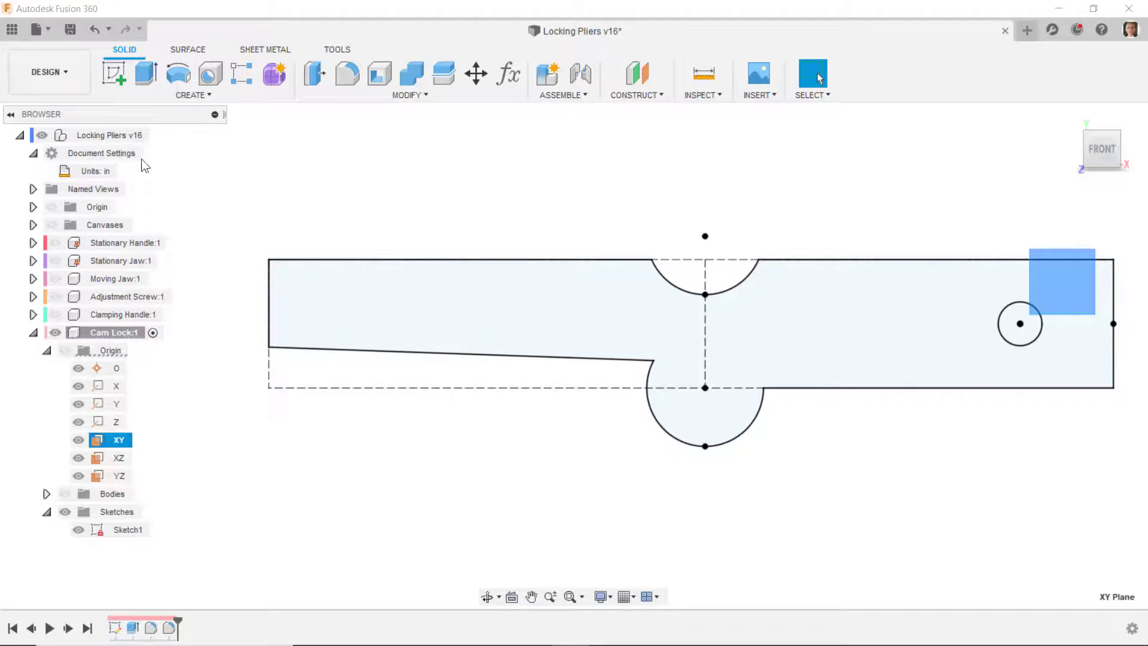
{"action": "left_click", "coordinate": [114, 73]}
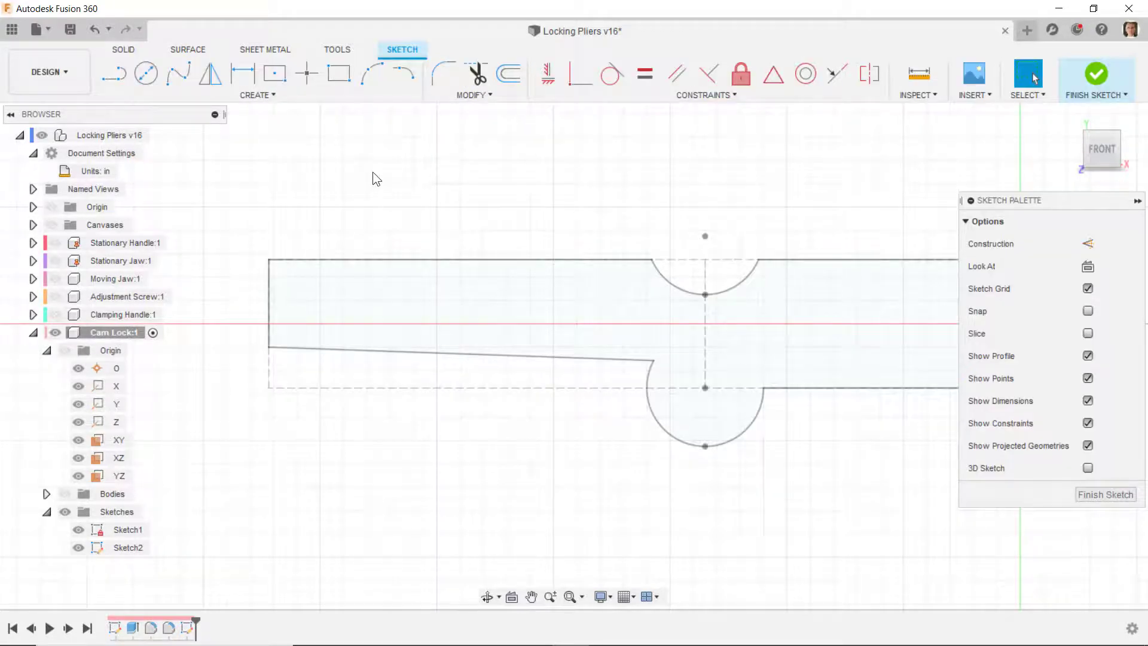
{"action": "key", "text": "p"}
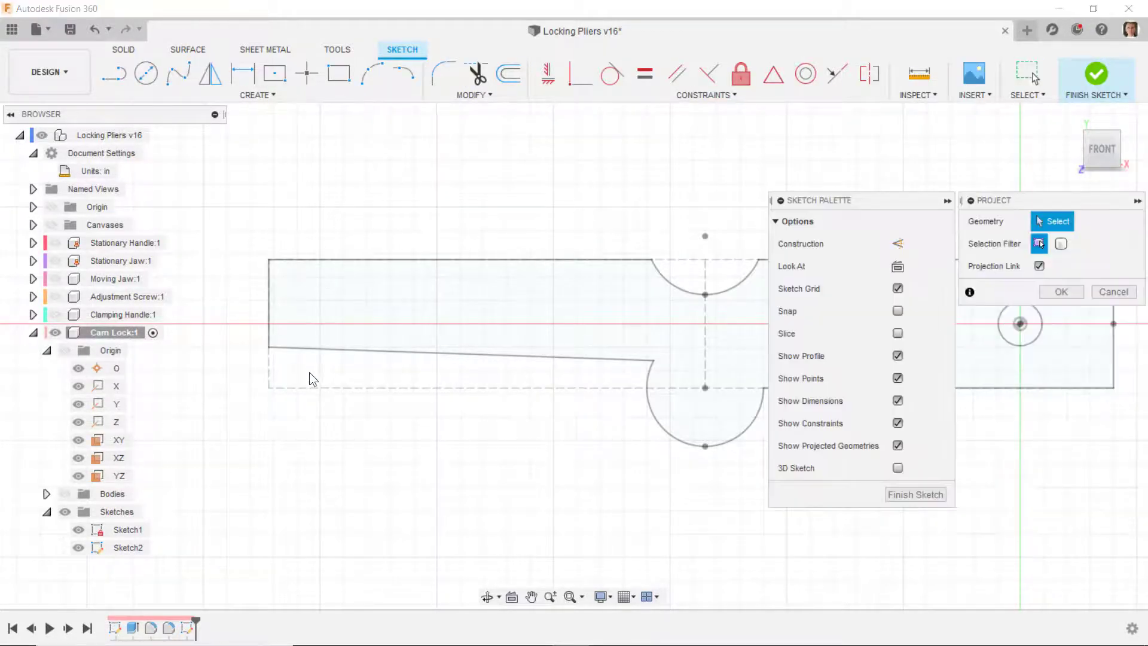
{"action": "left_click", "coordinate": [317, 350]}
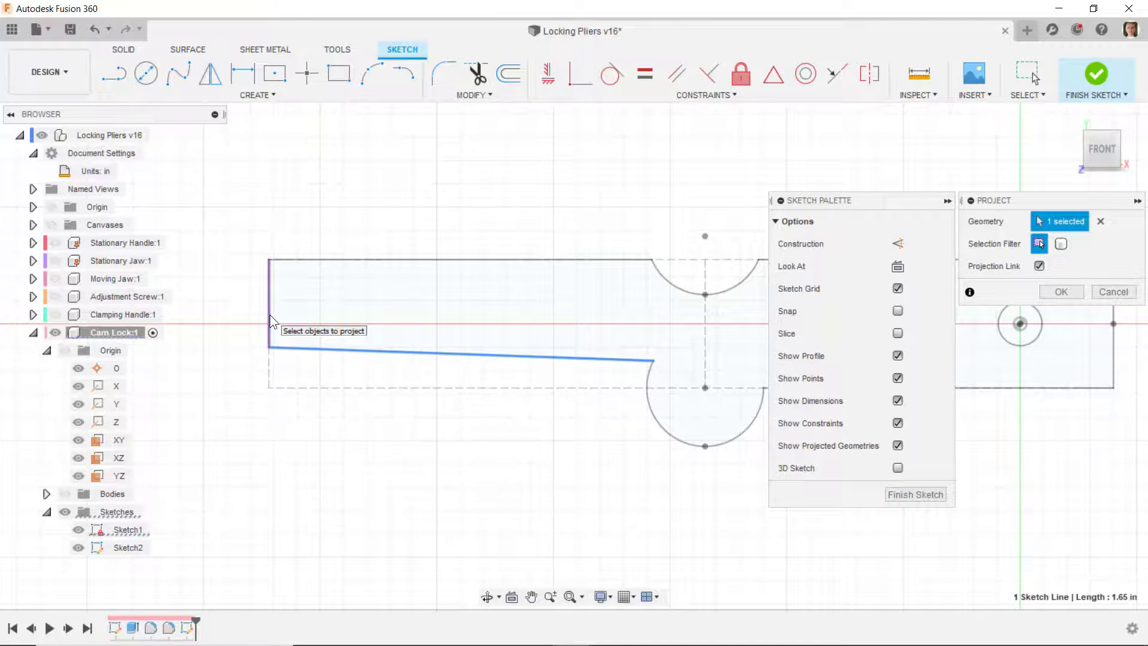
{"action": "left_click", "coordinate": [269, 370]}
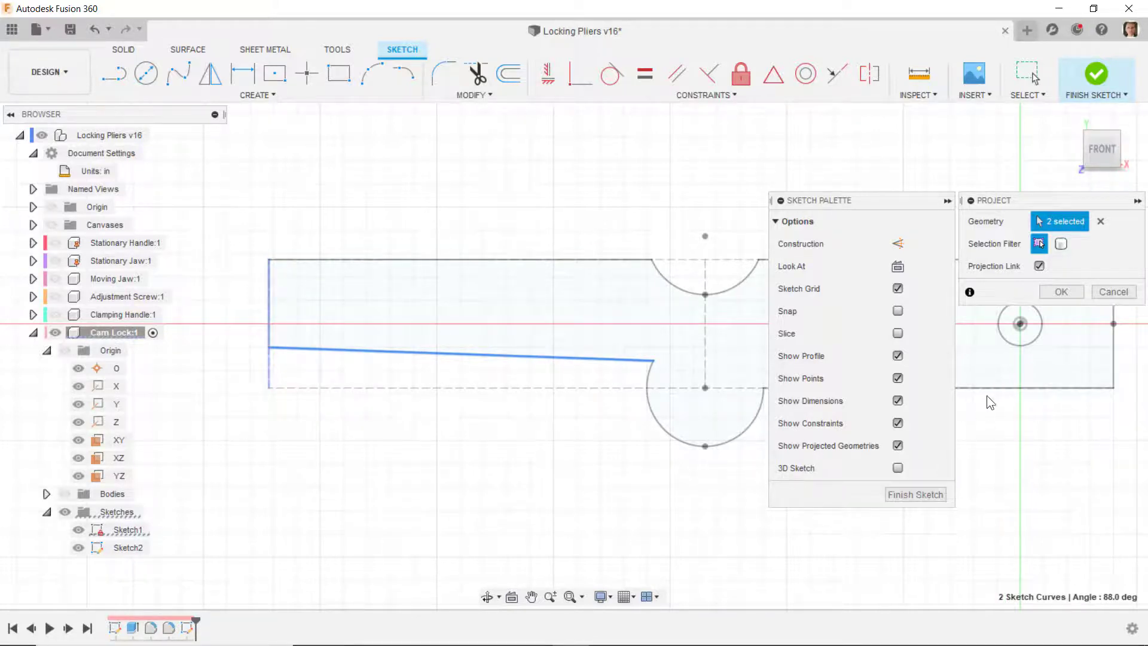
{"action": "left_click", "coordinate": [1061, 291]}
{"action": "left_click", "coordinate": [79, 529]}
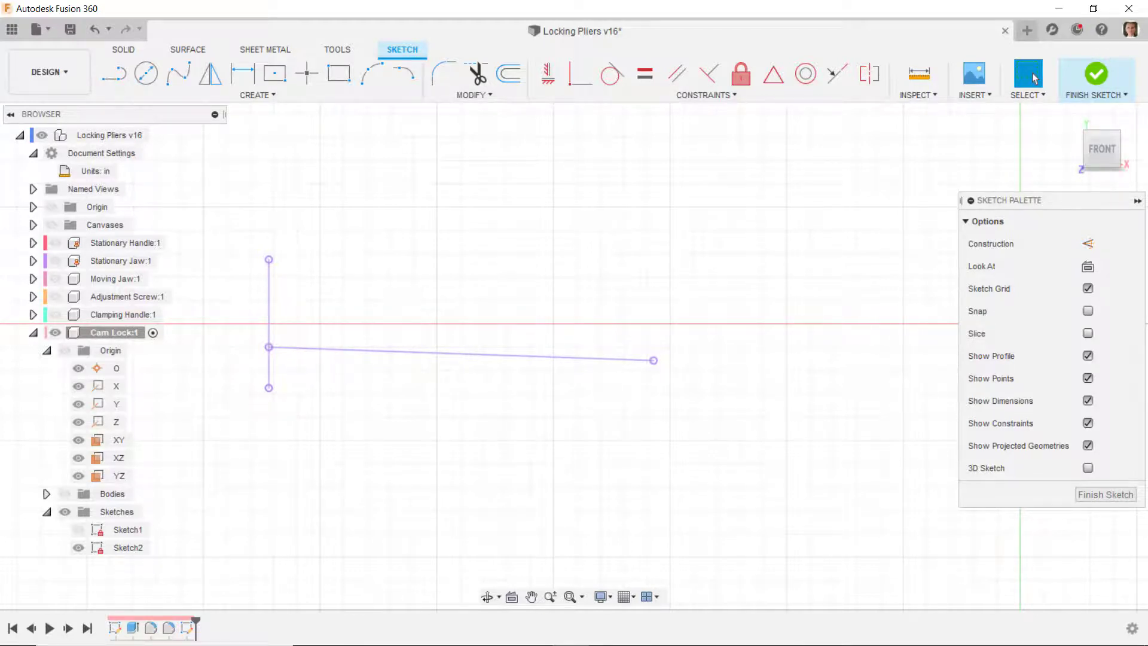
Step: Sketch two connected lines from the sloped projected line, about 0.61 in from its corner, up and across to the vertical projected line
{"action": "left_click", "coordinate": [121, 76]}
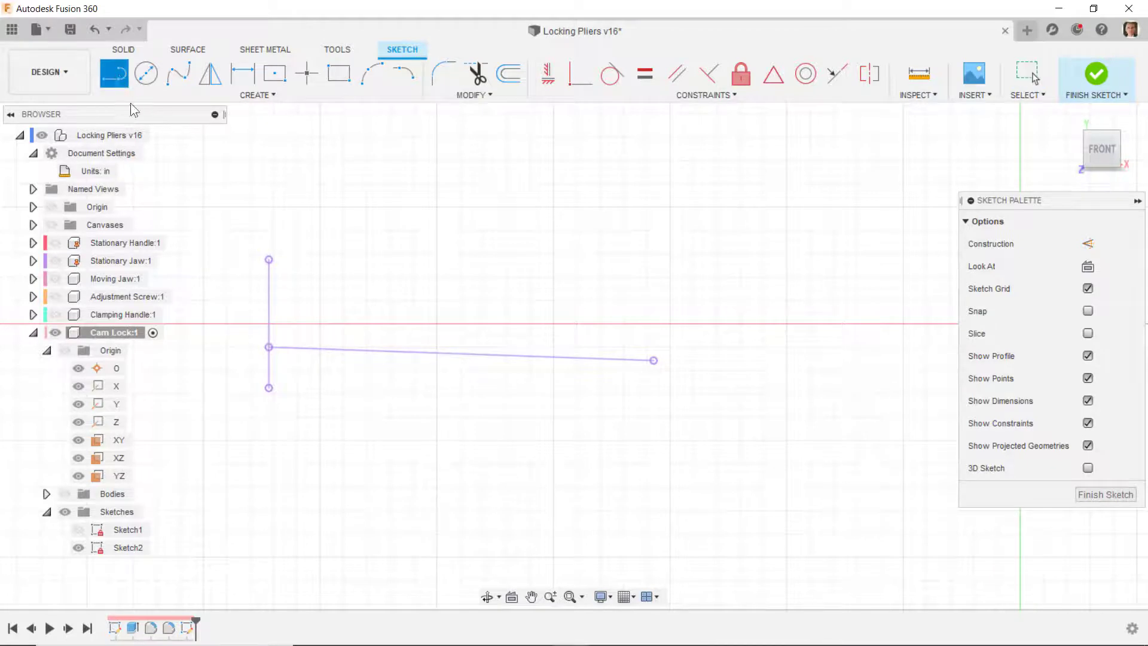
{"action": "left_click", "coordinate": [411, 353]}
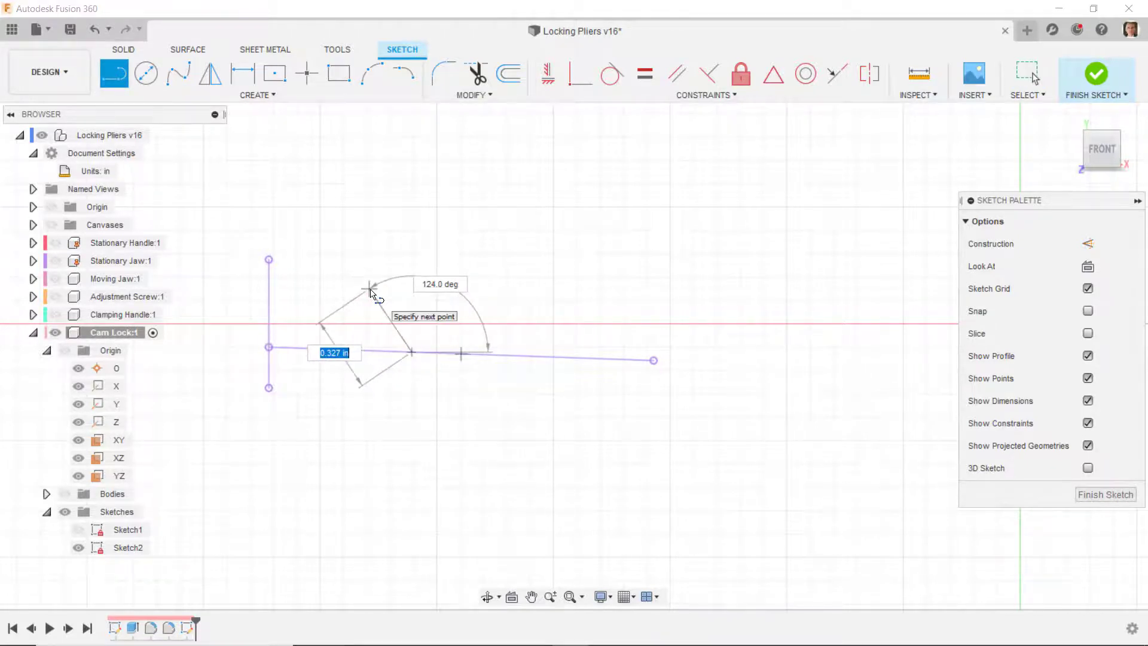
{"action": "double_click", "coordinate": [368, 265]}
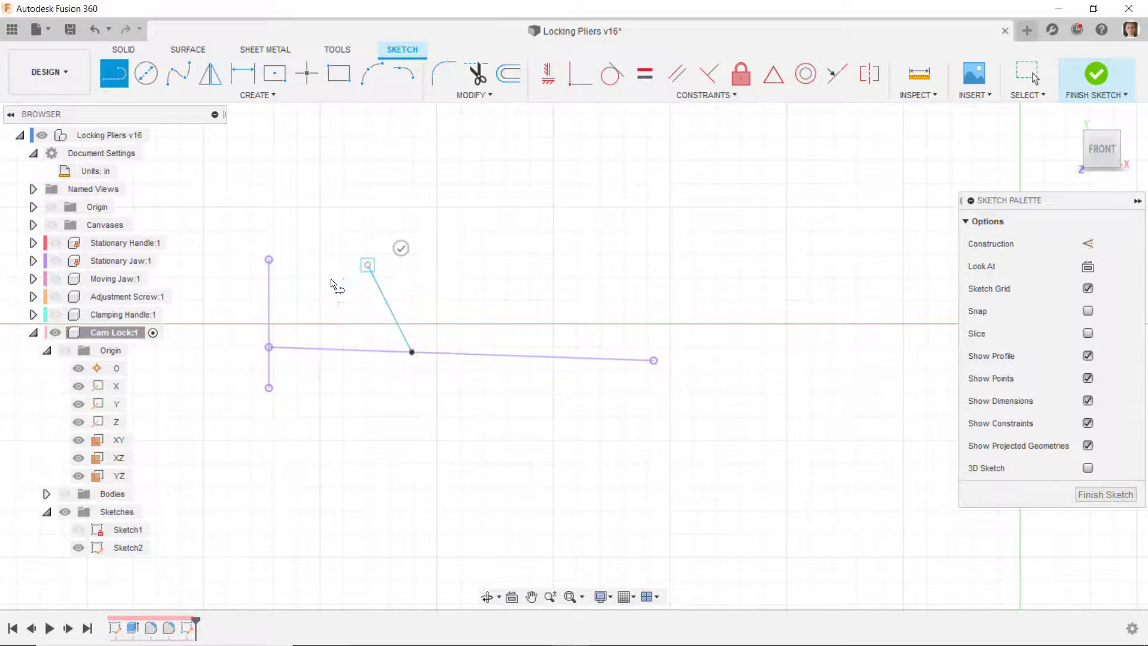
{"action": "left_click", "coordinate": [269, 290]}
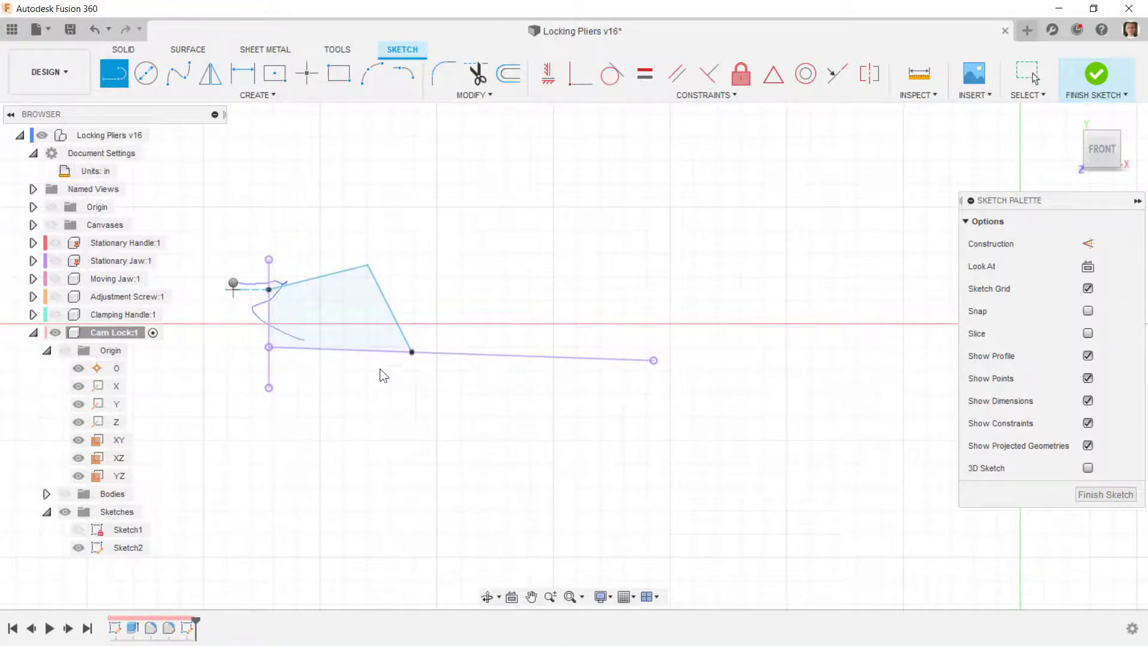
{"action": "key", "text": "Escape"}
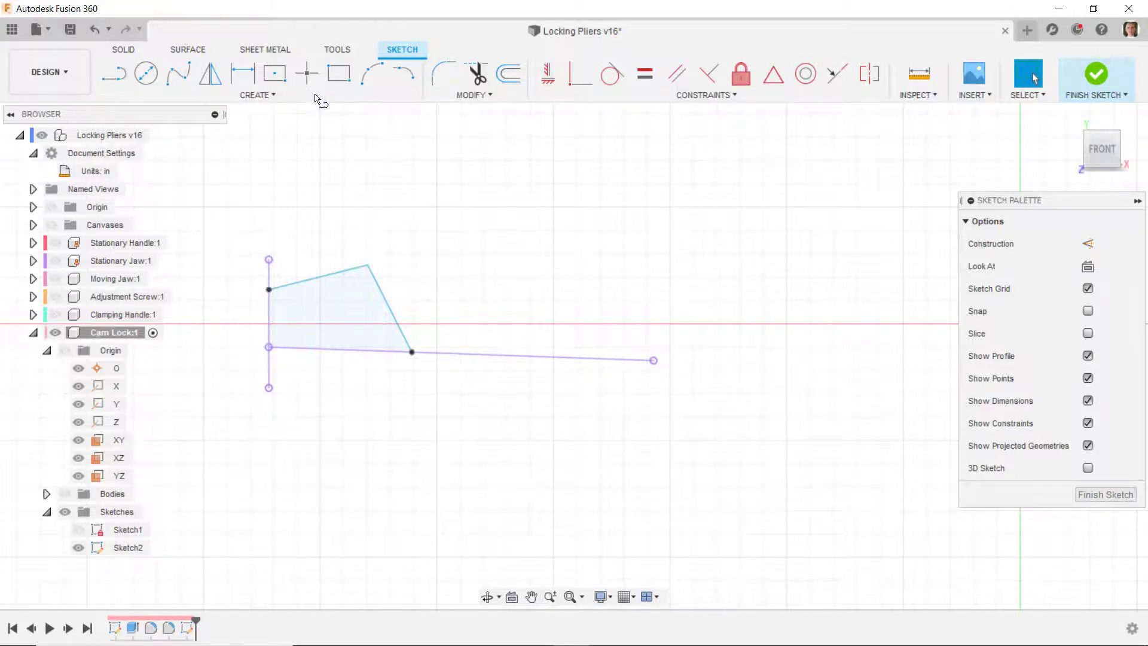
Step: Add an aligned dimension of 0.35 in along the sloped line between its corner and the new line's endpoint
{"action": "left_click", "coordinate": [243, 76]}
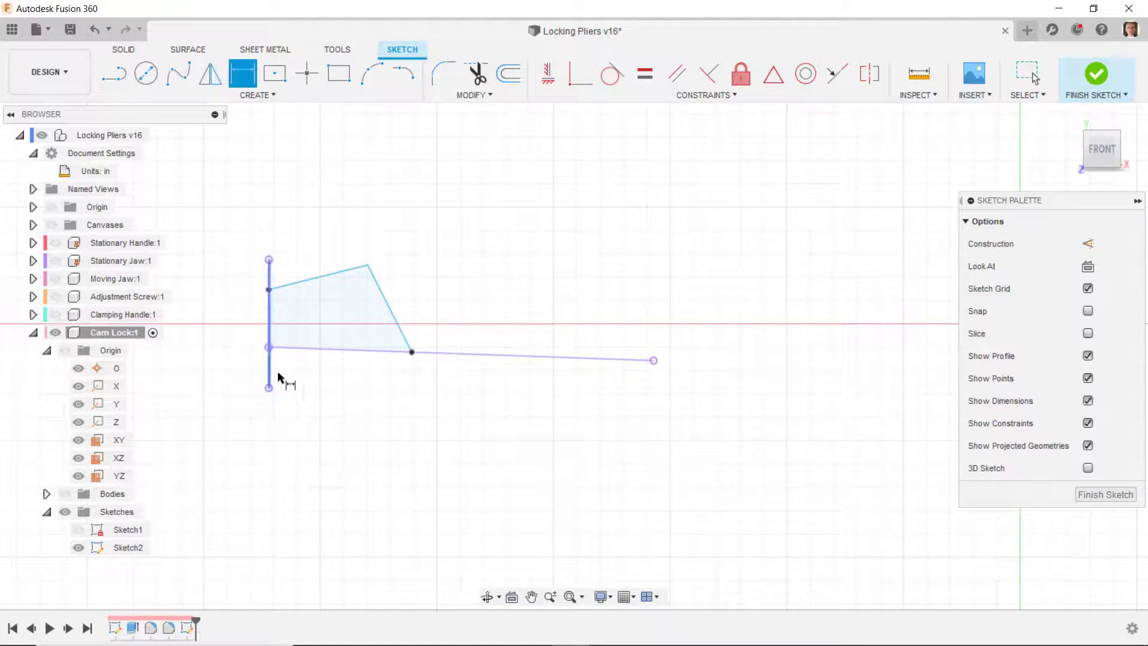
{"action": "left_click", "coordinate": [412, 353]}
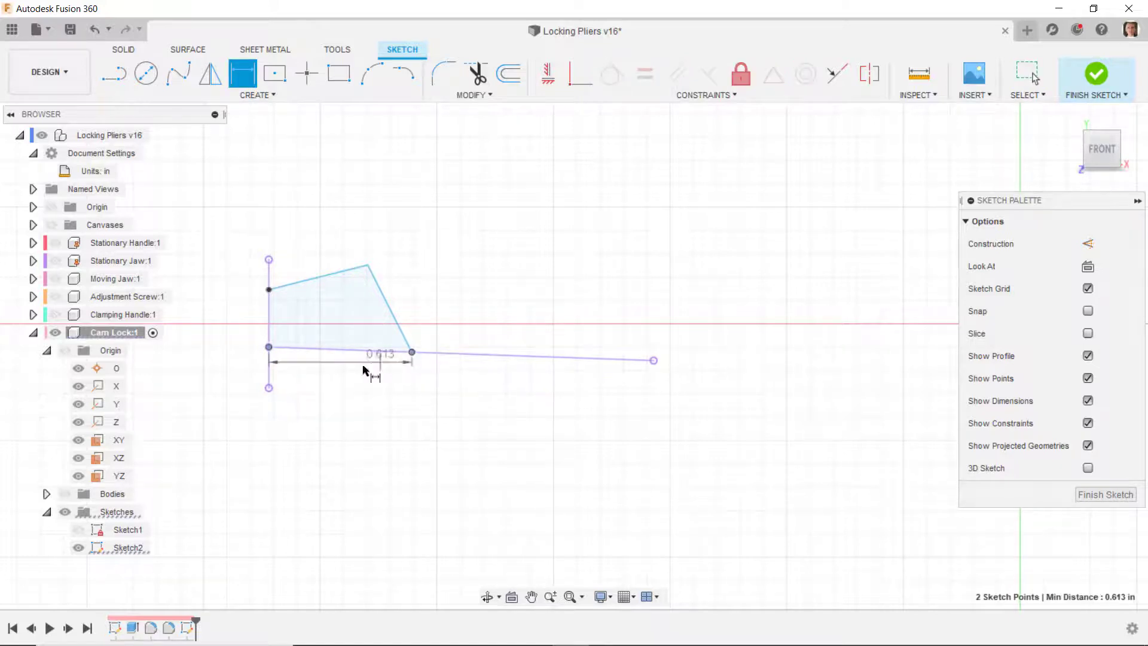
{"action": "right_click", "coordinate": [321, 374]}
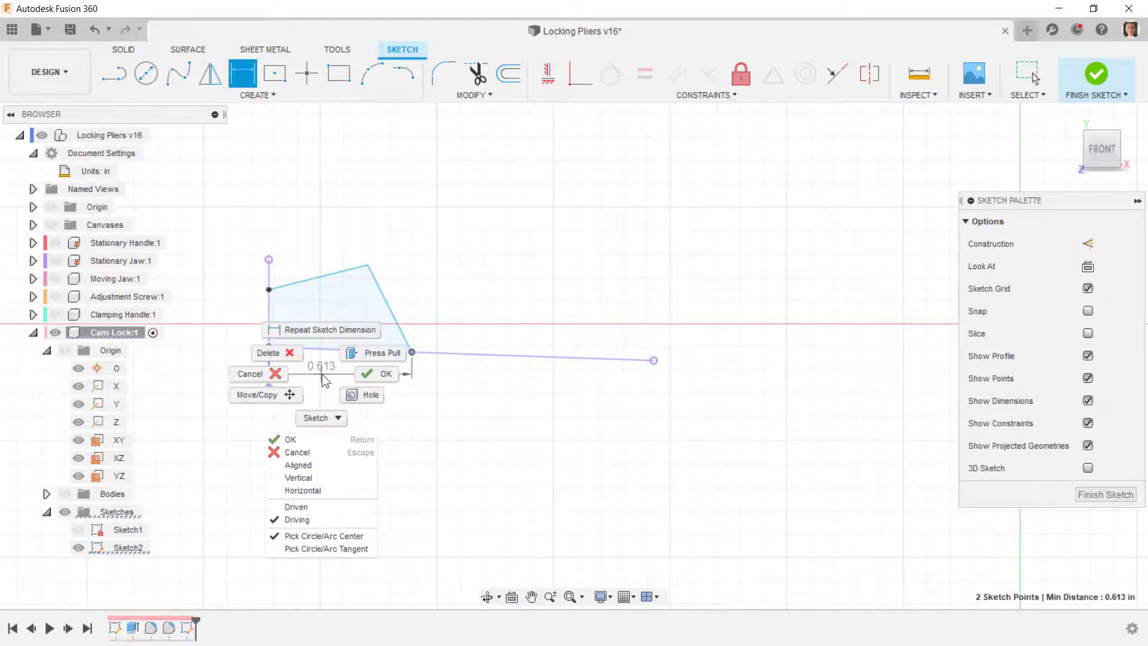
{"action": "left_click", "coordinate": [302, 465]}
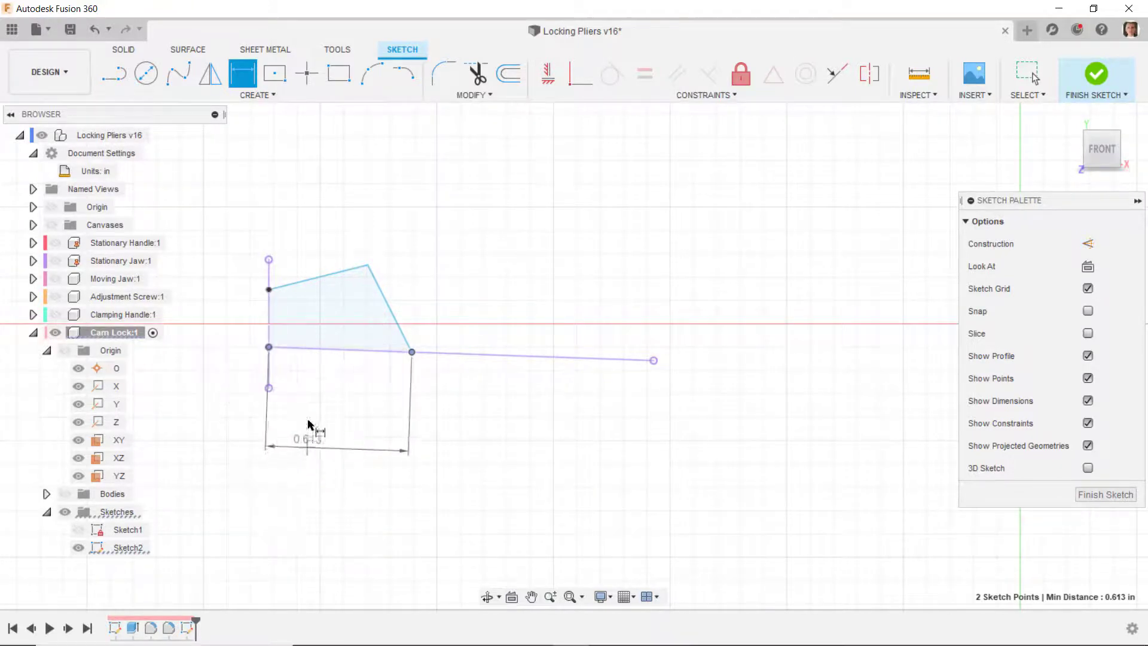
{"action": "left_click", "coordinate": [322, 374]}
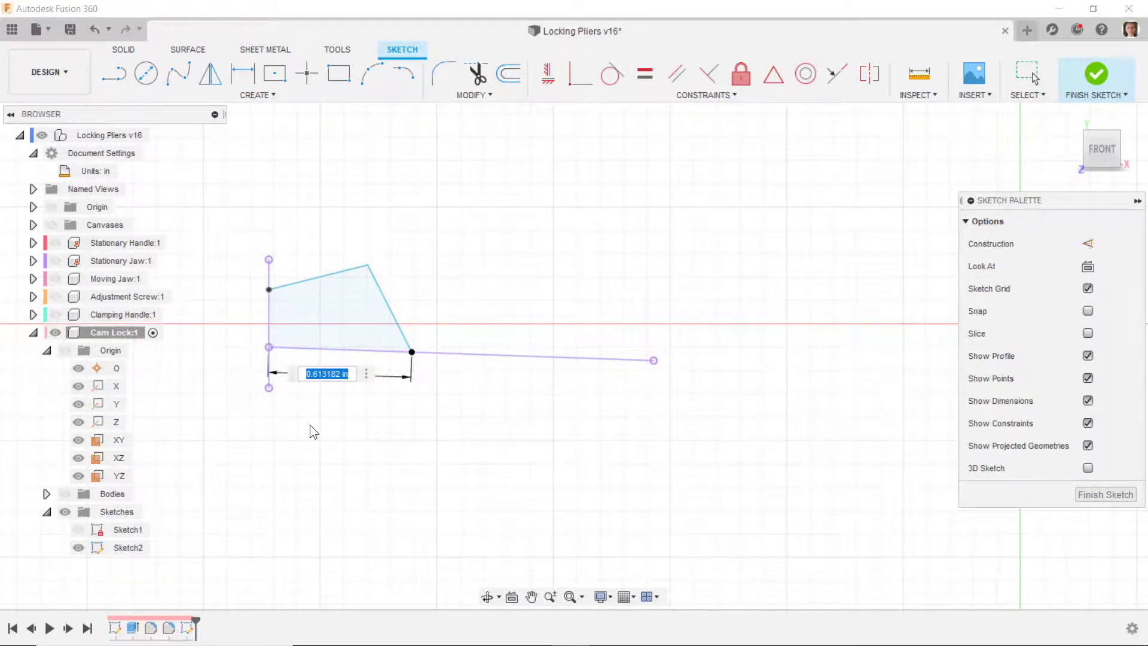
{"action": "type", "text": "0.35"}
{"action": "key", "text": "Return"}
Step: Dimension the upper sketched line with an aligned length of 0.25 in
{"action": "key", "text": "d"}
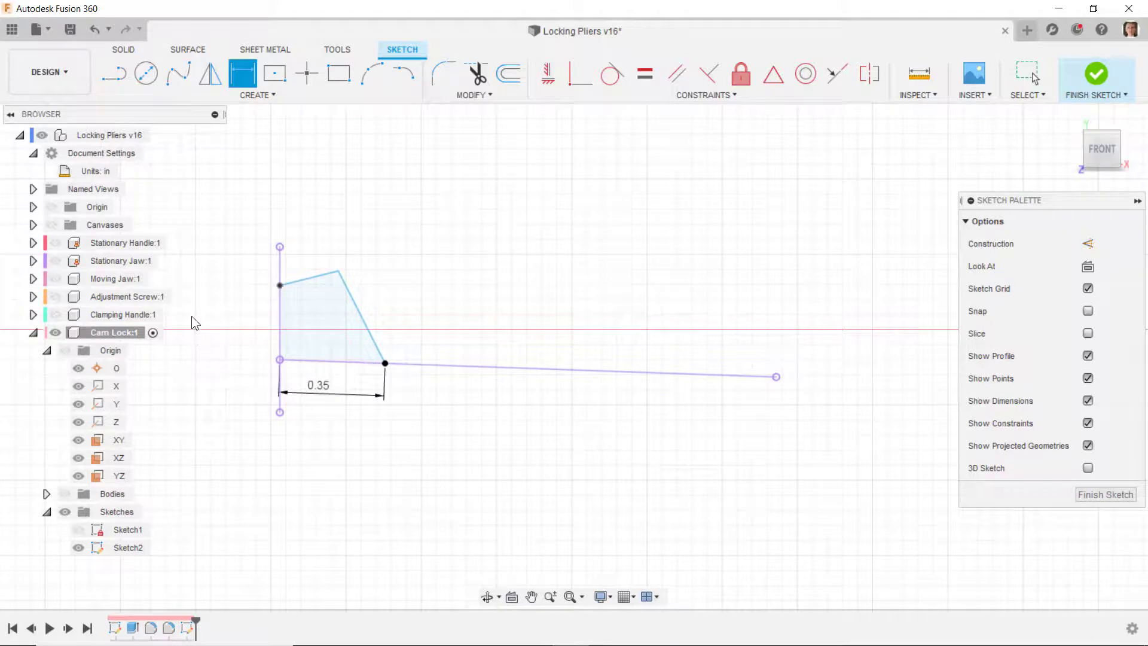
{"action": "left_click", "coordinate": [300, 280]}
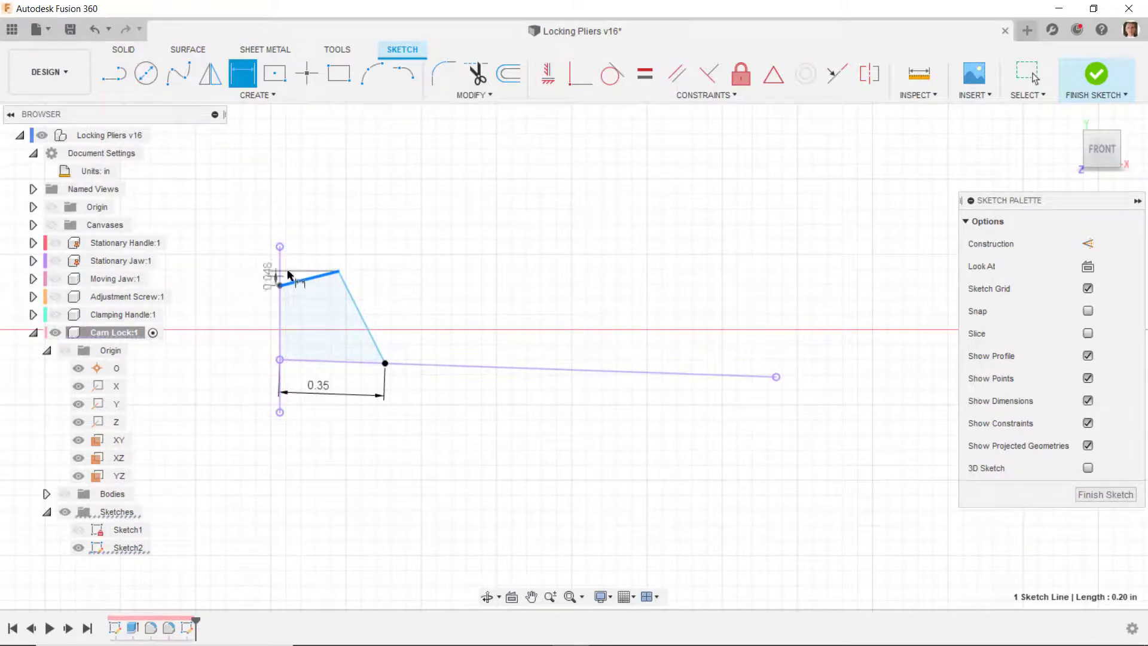
{"action": "left_click", "coordinate": [294, 270]}
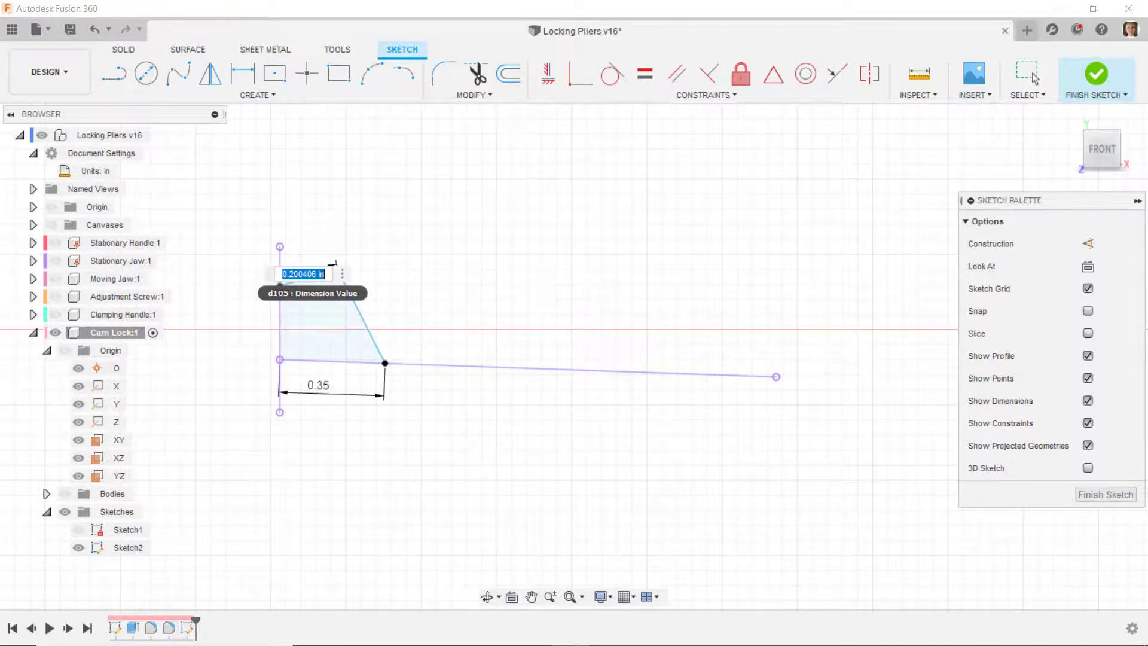
{"action": "key", "text": "BackSpace"}
{"action": "key", "text": "Return"}
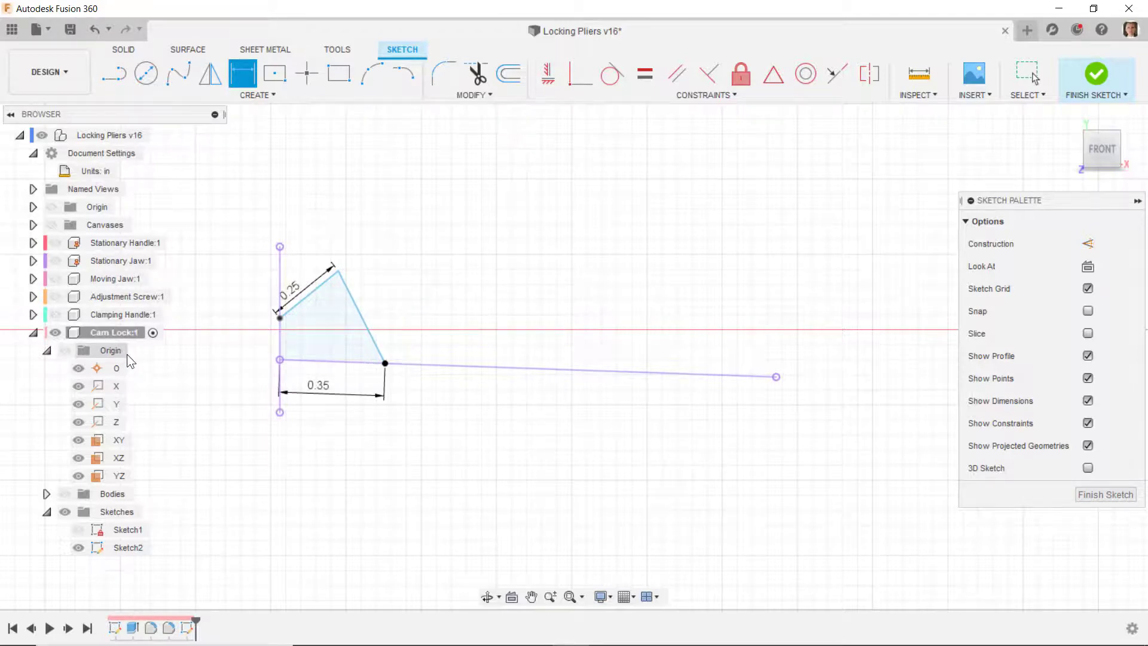
Step: Dimension the upper line's starting point 0.1 in below the top end of the projected vertical line, checking it against the body
{"action": "left_click", "coordinate": [65, 493]}
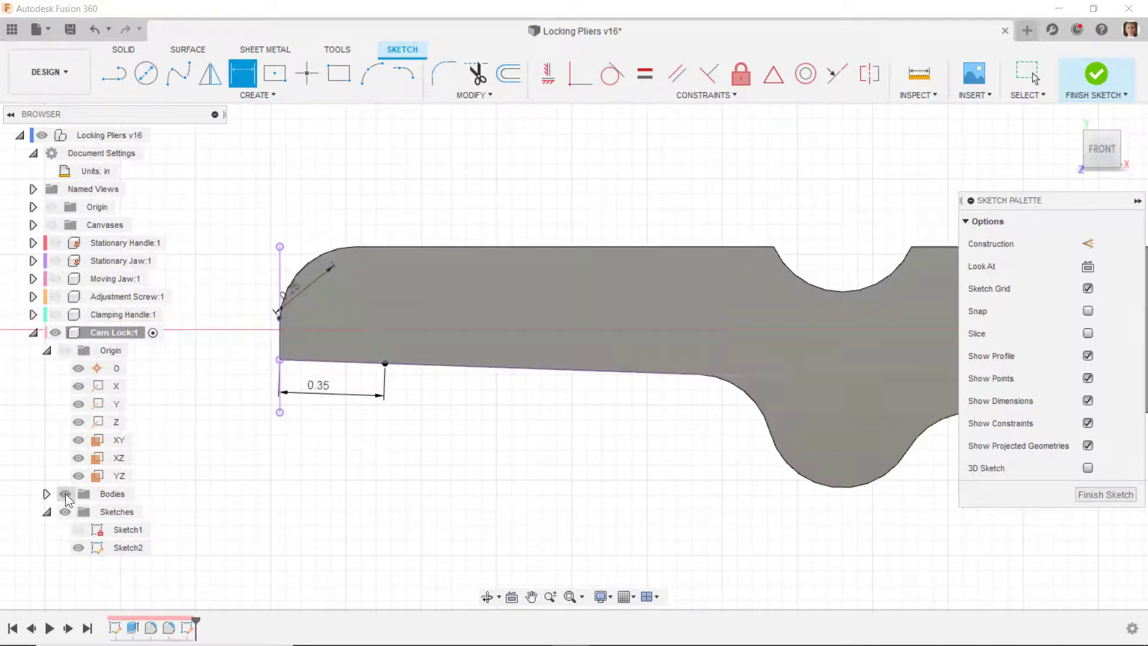
{"action": "left_click", "coordinate": [279, 247]}
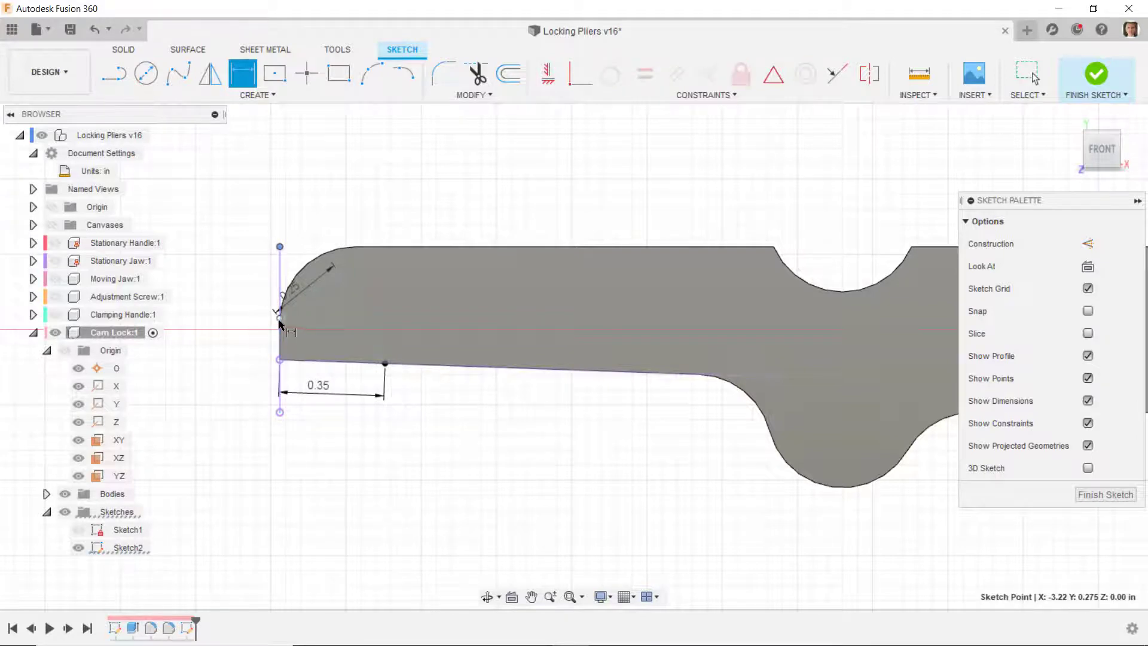
{"action": "left_click", "coordinate": [65, 494]}
{"action": "left_click", "coordinate": [279, 317]}
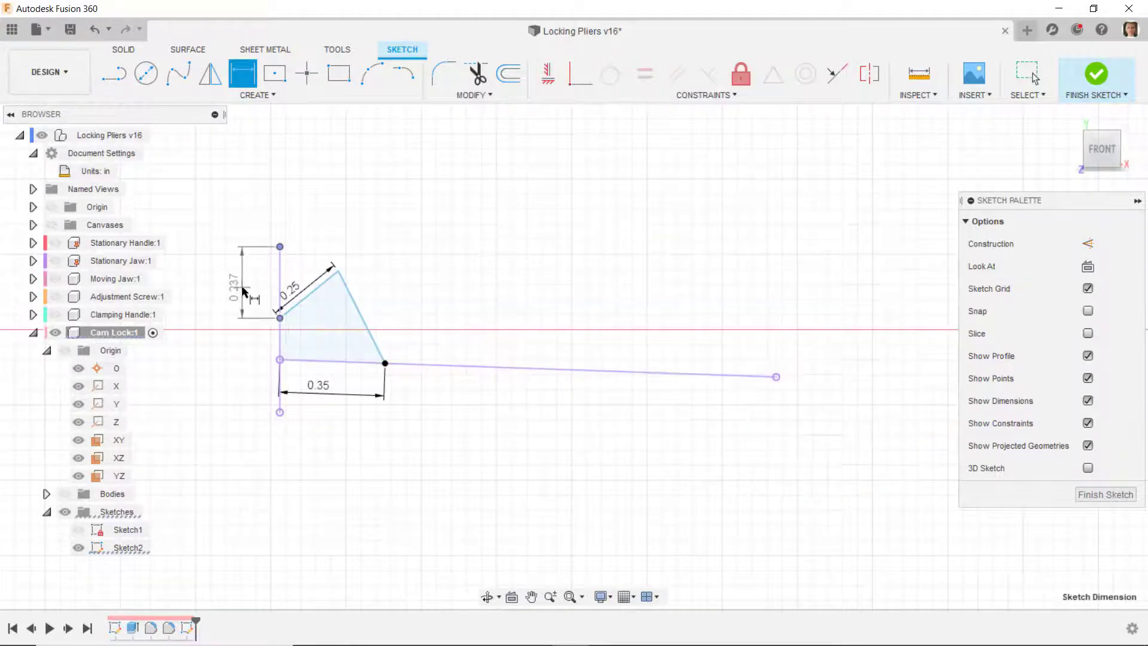
{"action": "left_click", "coordinate": [242, 285]}
{"action": "type", "text": "0.1"}
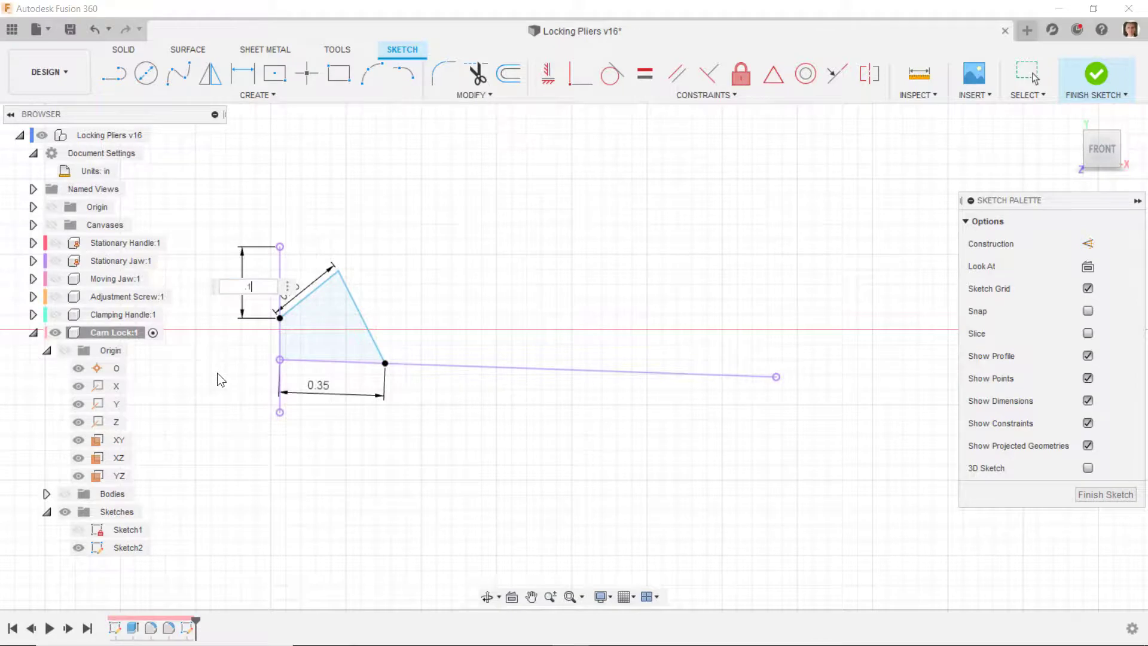
{"action": "key", "text": "Return"}
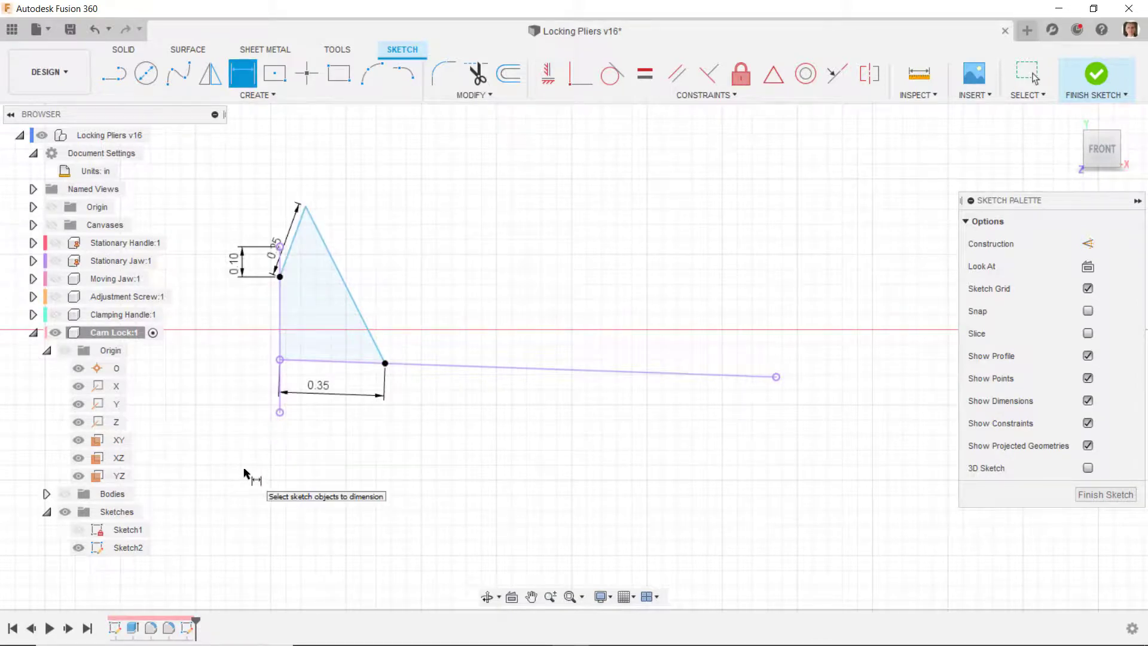
Step: Move the profile's free upper corner down and outward, and constrain the upper 0.25 in line to be horizontal
{"action": "key", "text": "Escape"}
{"action": "left_click_drag", "start_coordinate": [308, 211], "coordinate": [353, 273]}
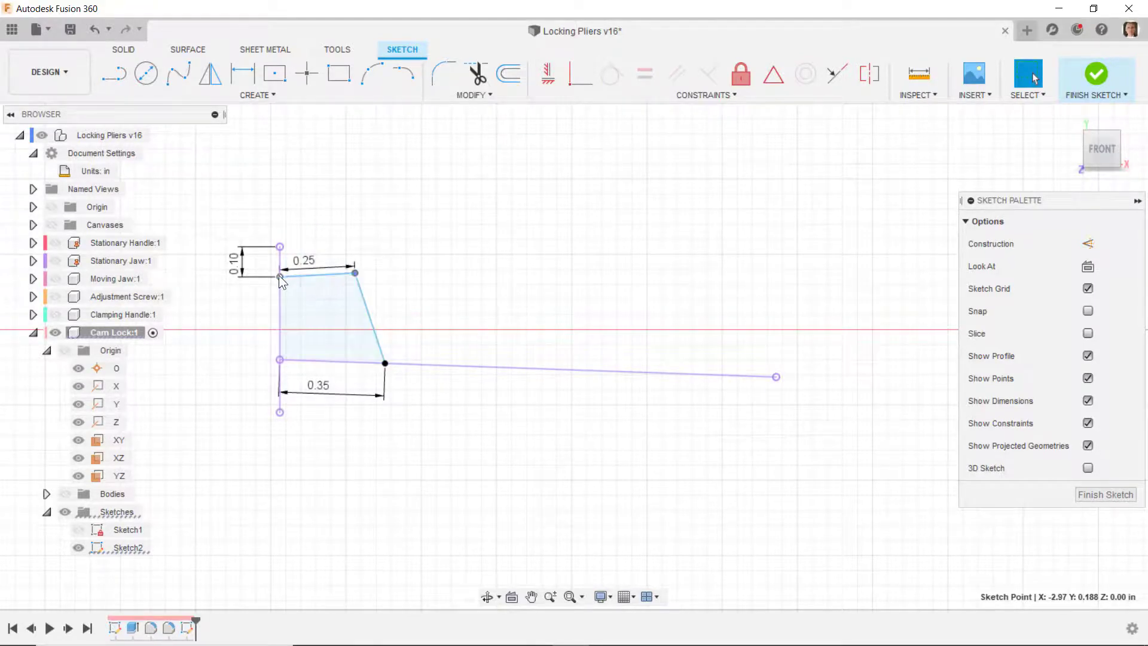
{"action": "left_click", "coordinate": [325, 275]}
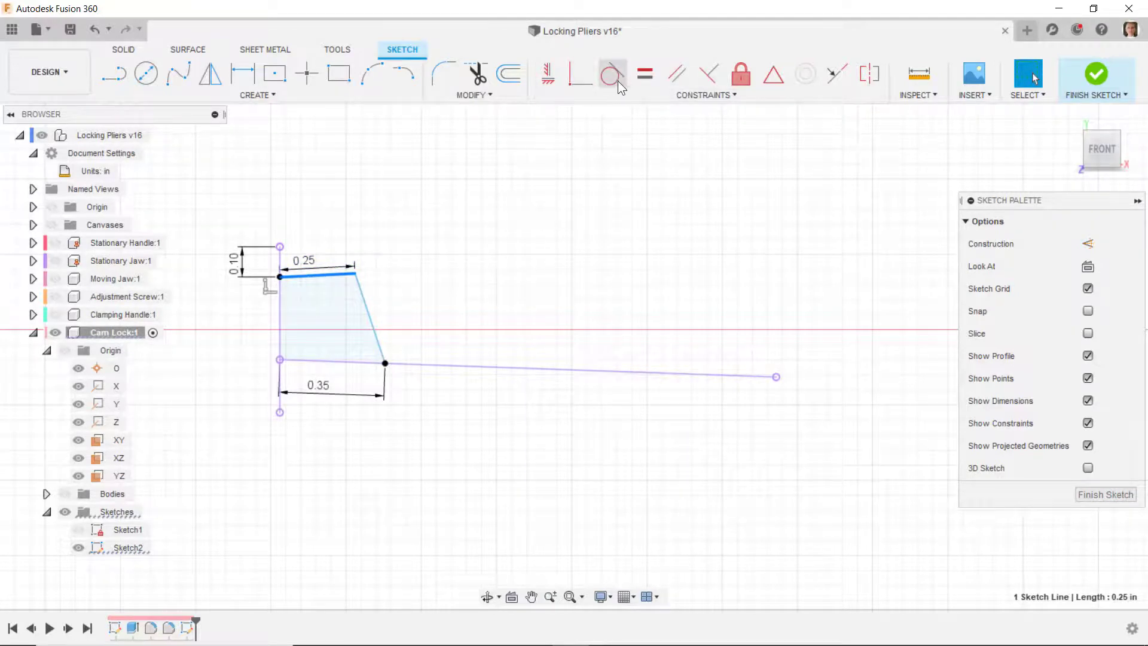
{"action": "left_click", "coordinate": [548, 74]}
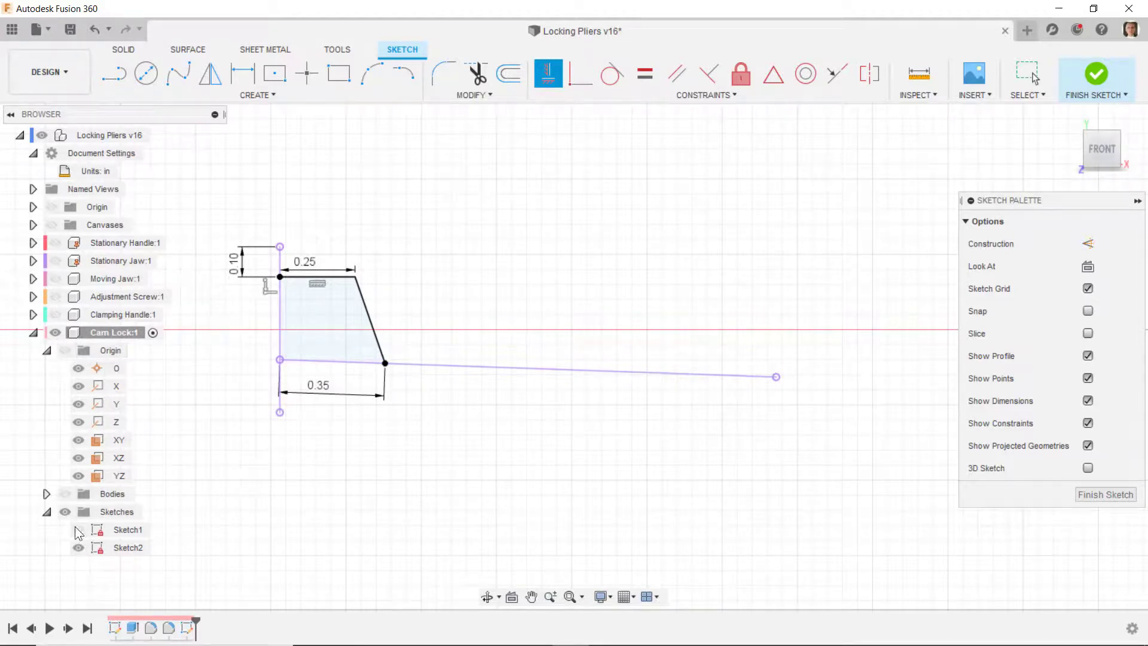
Step: Show the bodies, extrude the closed profile as a cut through all in both directions, and save the design
{"action": "left_click", "coordinate": [66, 493]}
{"action": "middle_click_drag", "start_coordinate": [289, 482], "coordinate": [232, 124], "text": "shift"}
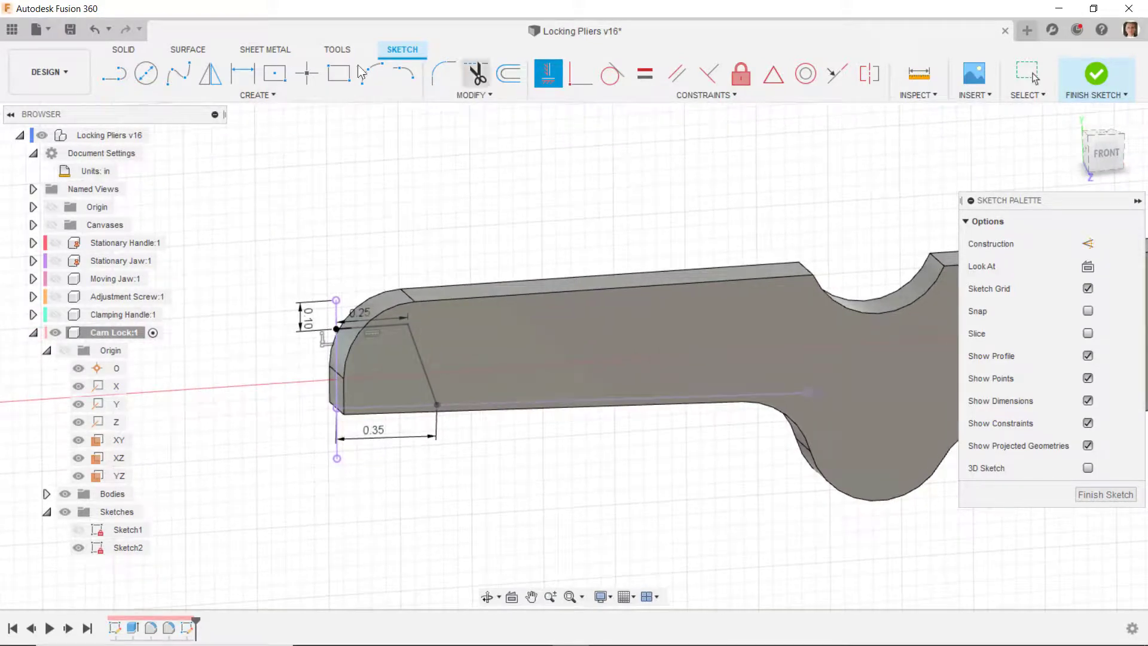
{"action": "left_click", "coordinate": [125, 50]}
{"action": "left_click", "coordinate": [146, 73]}
{"action": "left_click", "coordinate": [389, 375]}
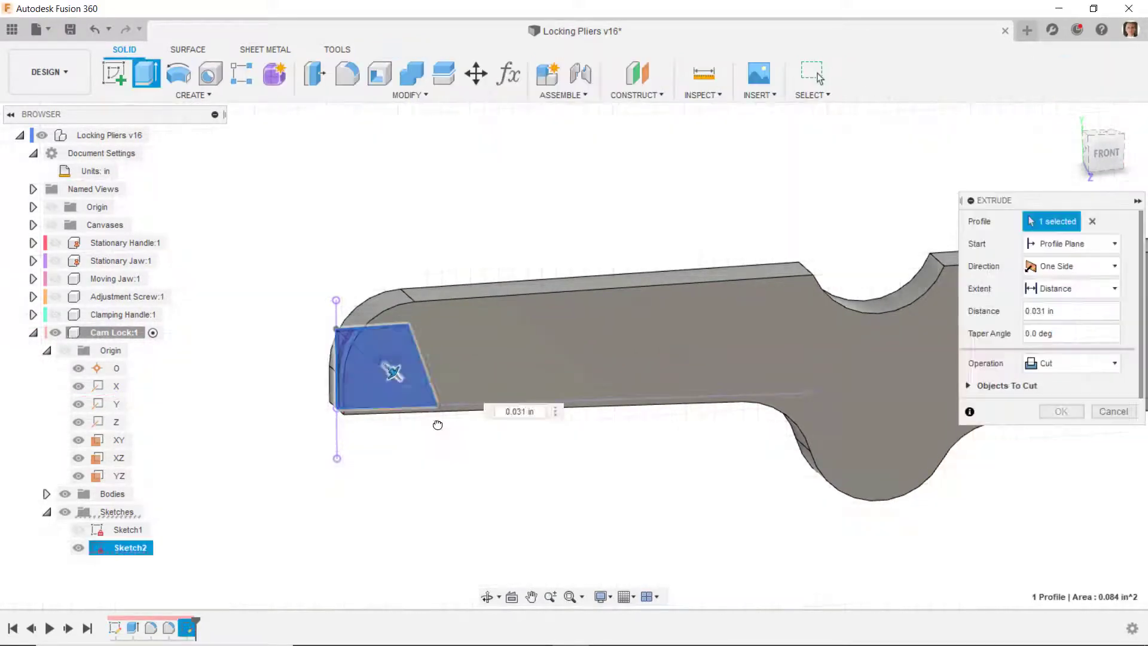
{"action": "left_click_drag", "start_coordinate": [390, 374], "coordinate": [448, 420]}
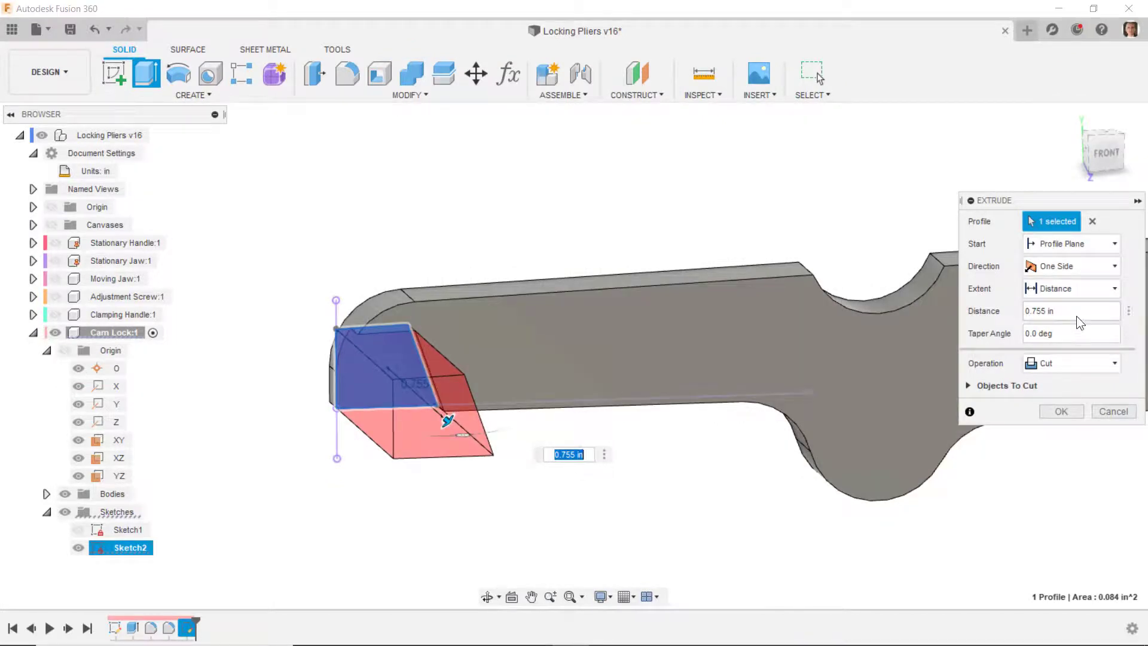
{"action": "left_click", "coordinate": [1076, 289]}
{"action": "left_click", "coordinate": [1059, 341]}
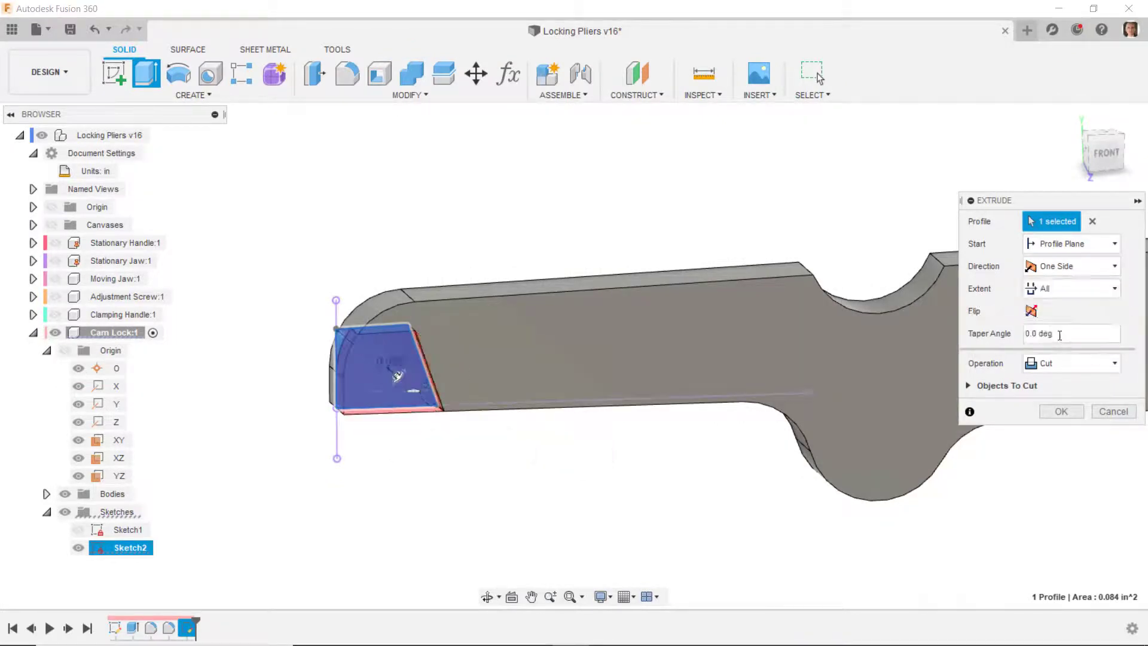
{"action": "left_click", "coordinate": [1089, 269]}
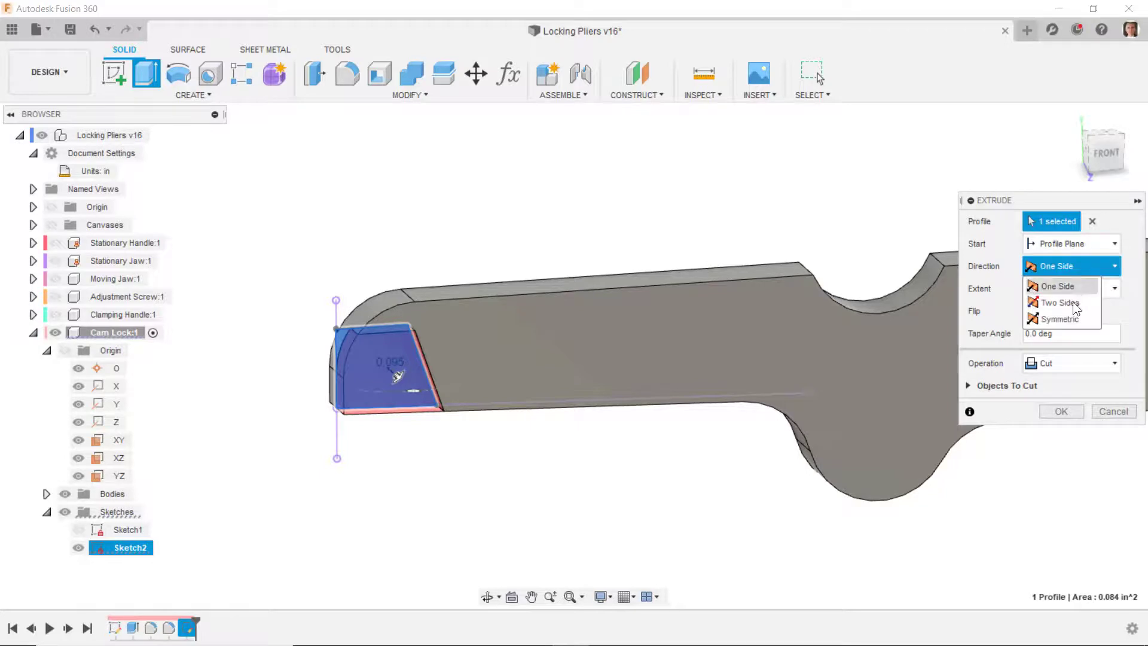
{"action": "left_click", "coordinate": [69, 30]}
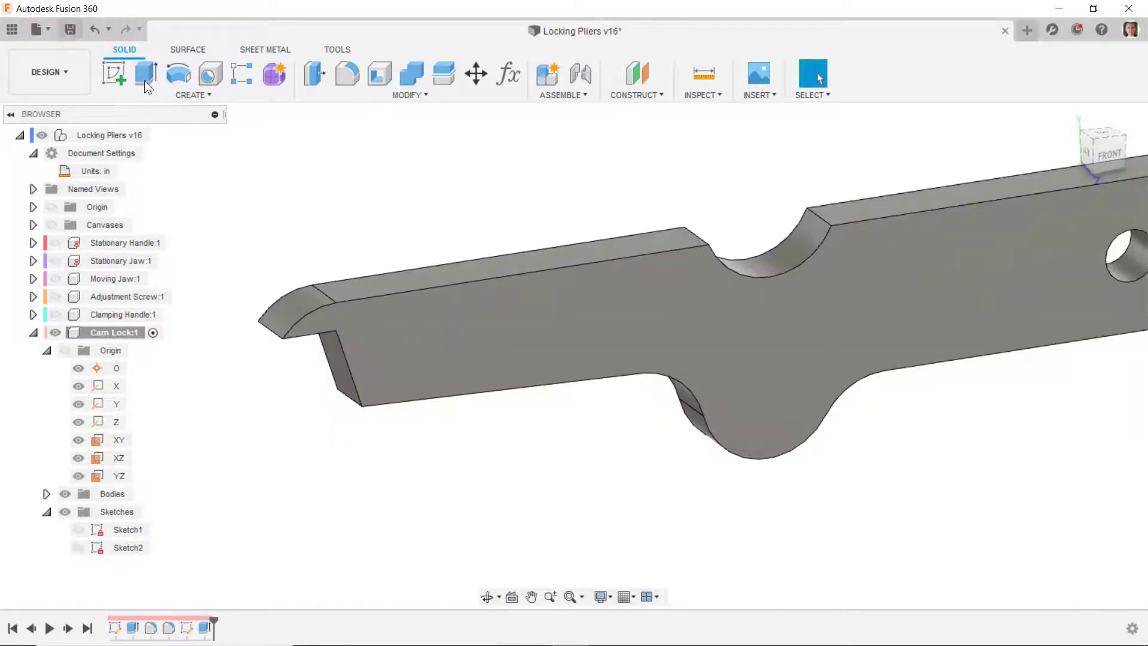
Step: Start a sketch on the small end face below the overhanging lip and draw a slanted line across it
{"action": "middle_click_drag", "start_coordinate": [317, 358], "coordinate": [423, 354], "text": "shift"}
{"action": "left_click", "coordinate": [463, 319]}
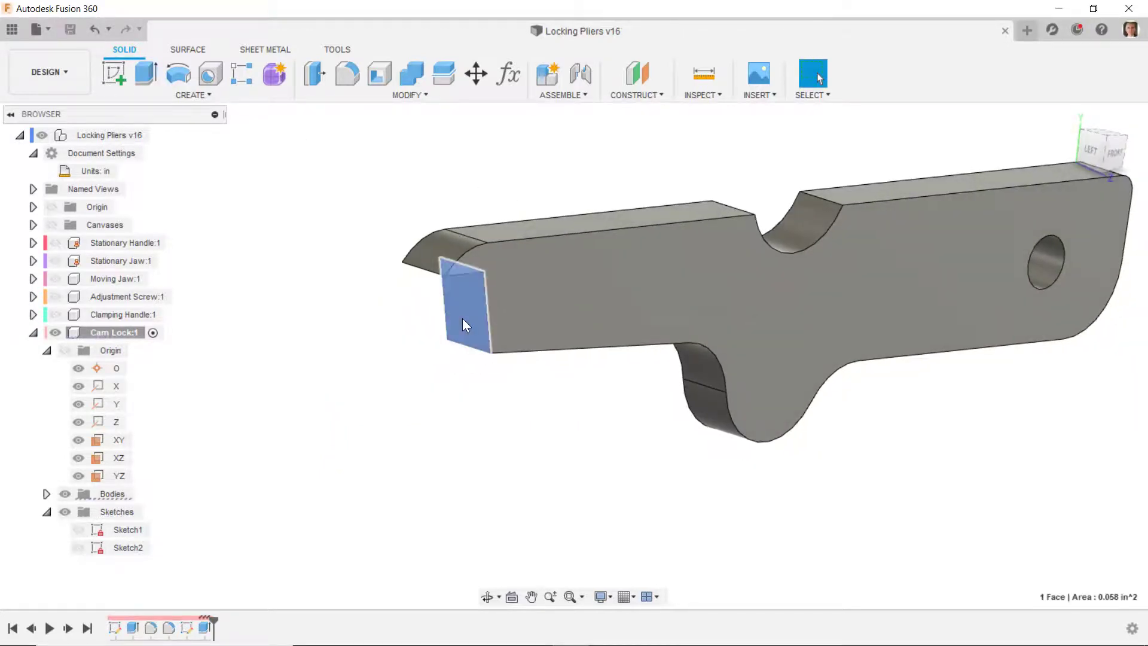
{"action": "left_click", "coordinate": [116, 69]}
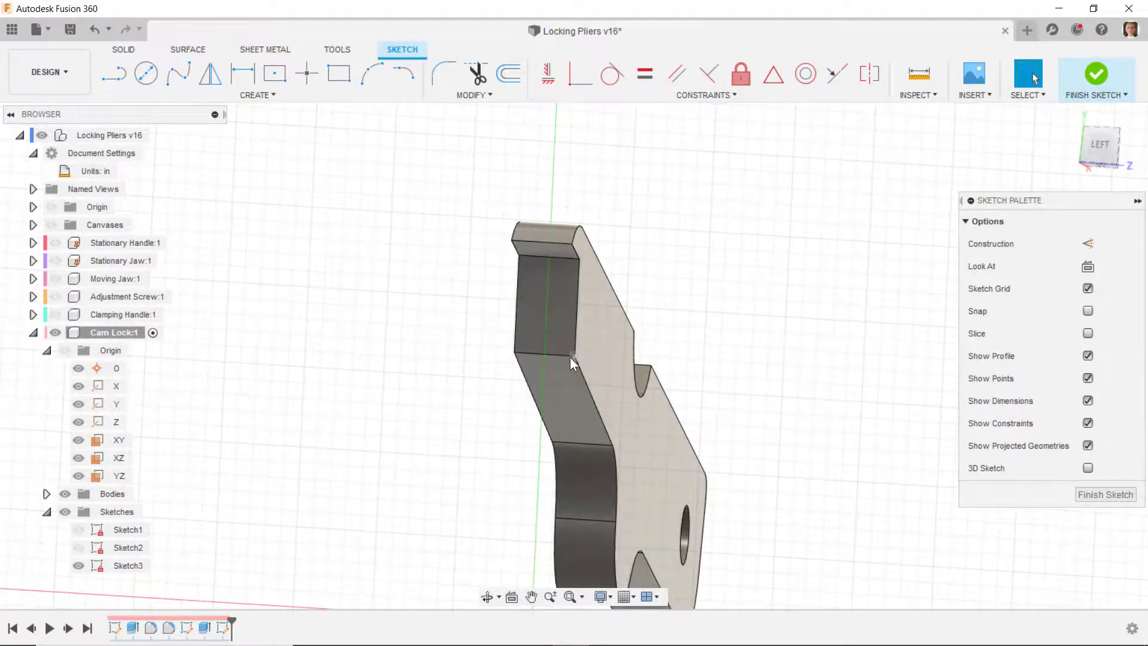
{"action": "left_click", "coordinate": [114, 74]}
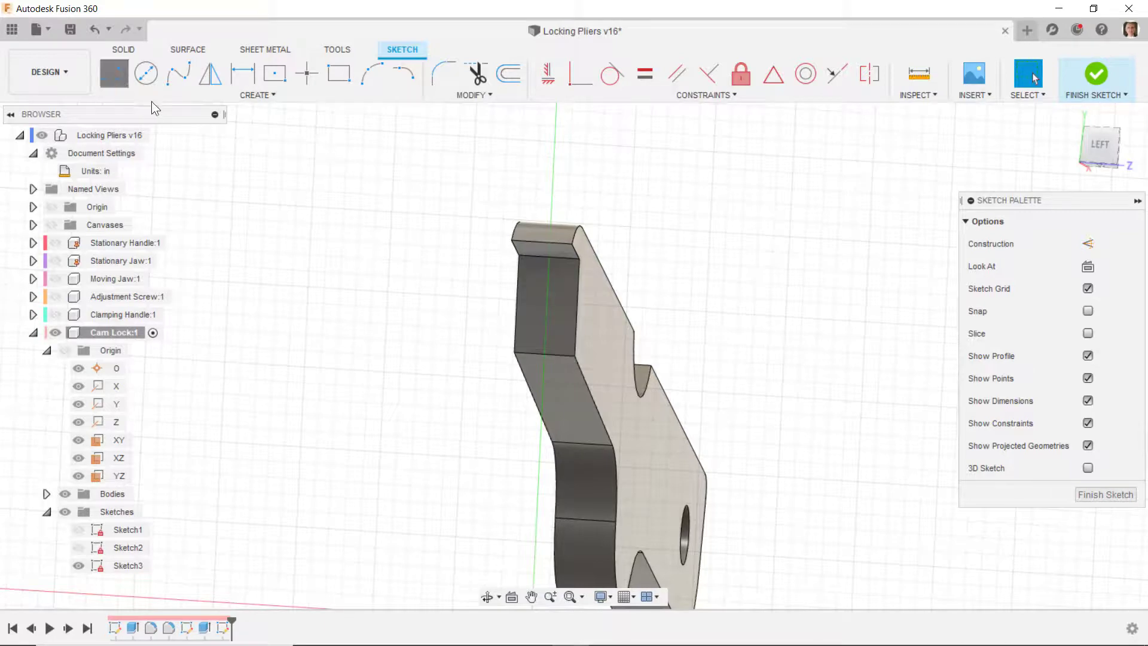
{"action": "left_click", "coordinate": [502, 256]}
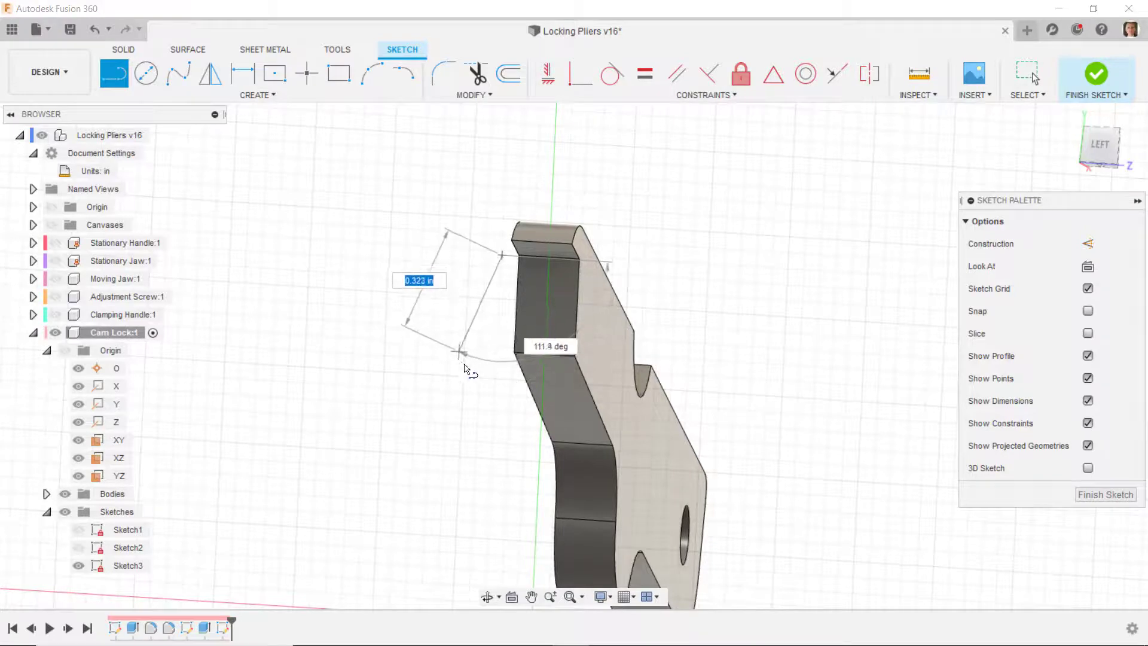
{"action": "left_click", "coordinate": [651, 353]}
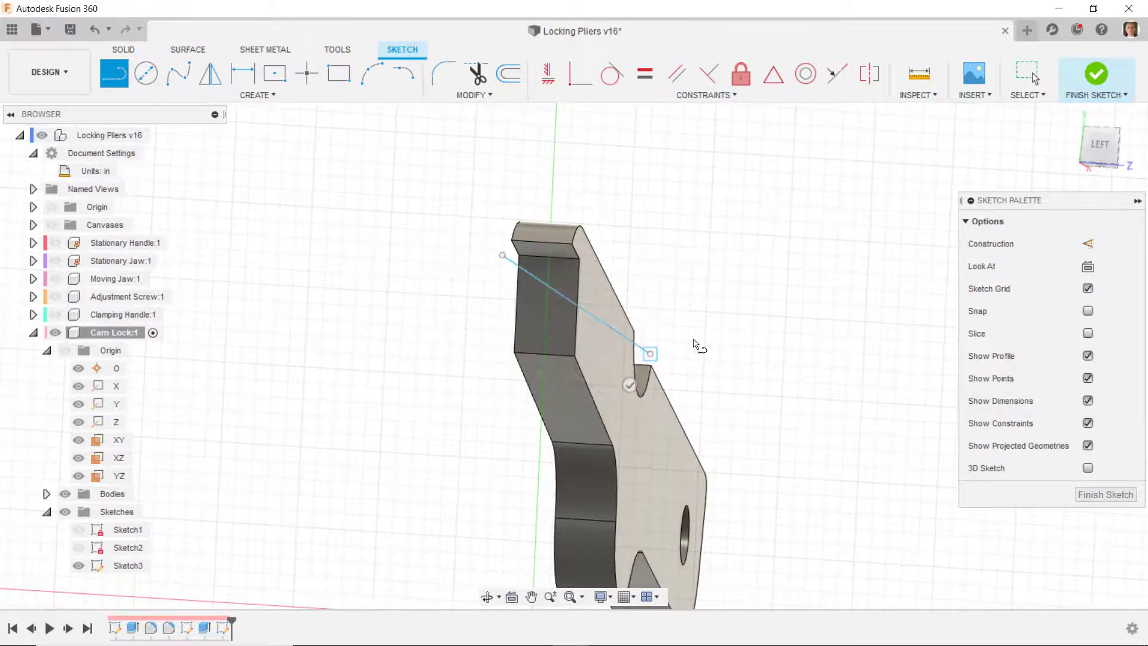
{"action": "key", "text": "Escape"}
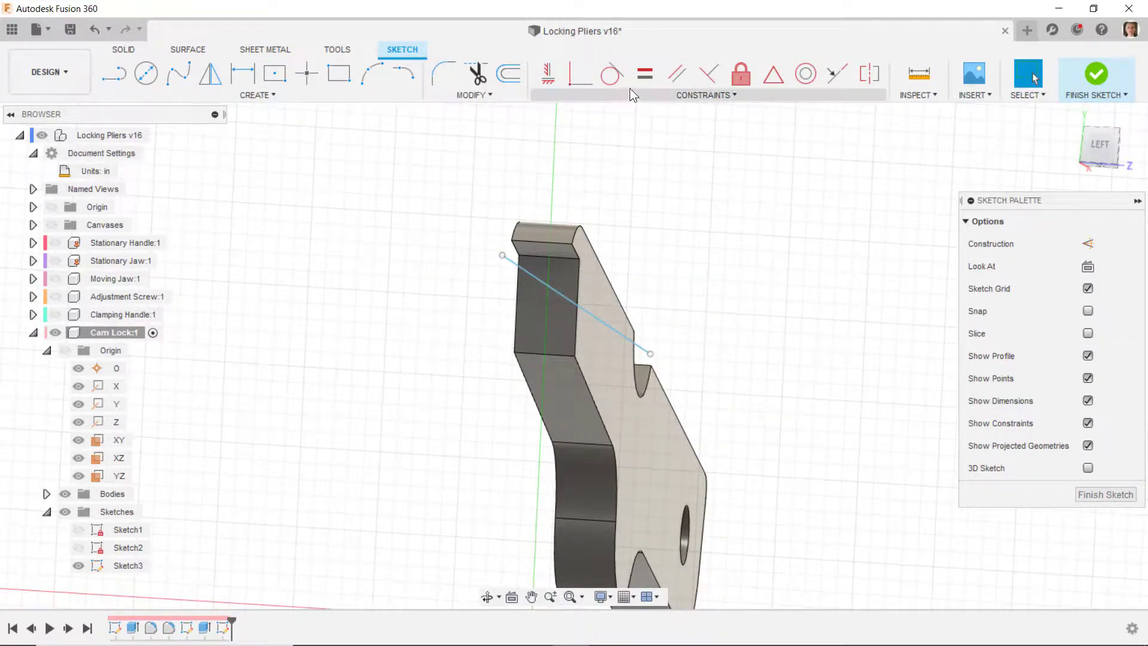
Step: Make the line's endpoints coincident with opposite corners of the end face and convert it to a construction line
{"action": "left_click", "coordinate": [580, 74]}
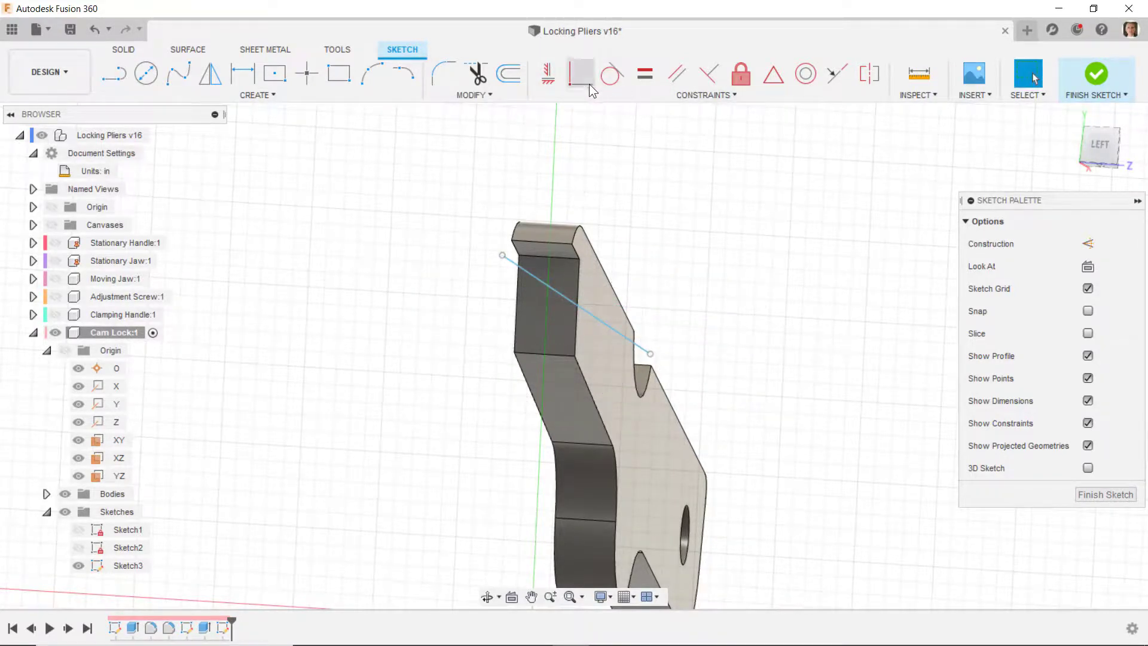
{"action": "left_click", "coordinate": [651, 354]}
{"action": "left_click", "coordinate": [575, 356]}
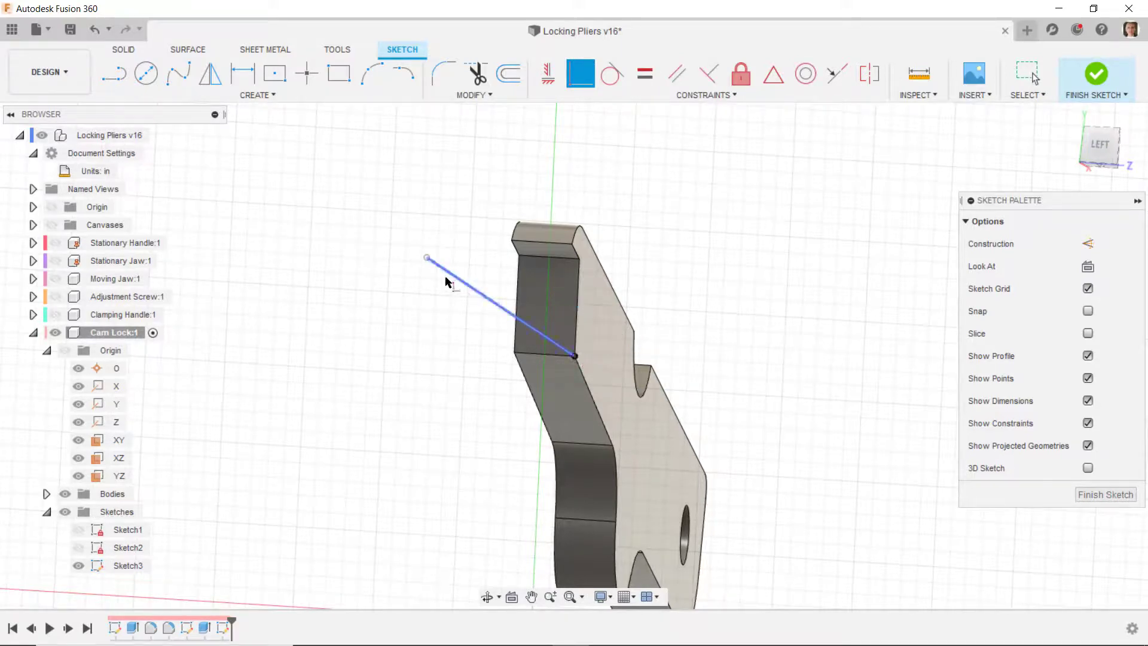
{"action": "left_click", "coordinate": [518, 260]}
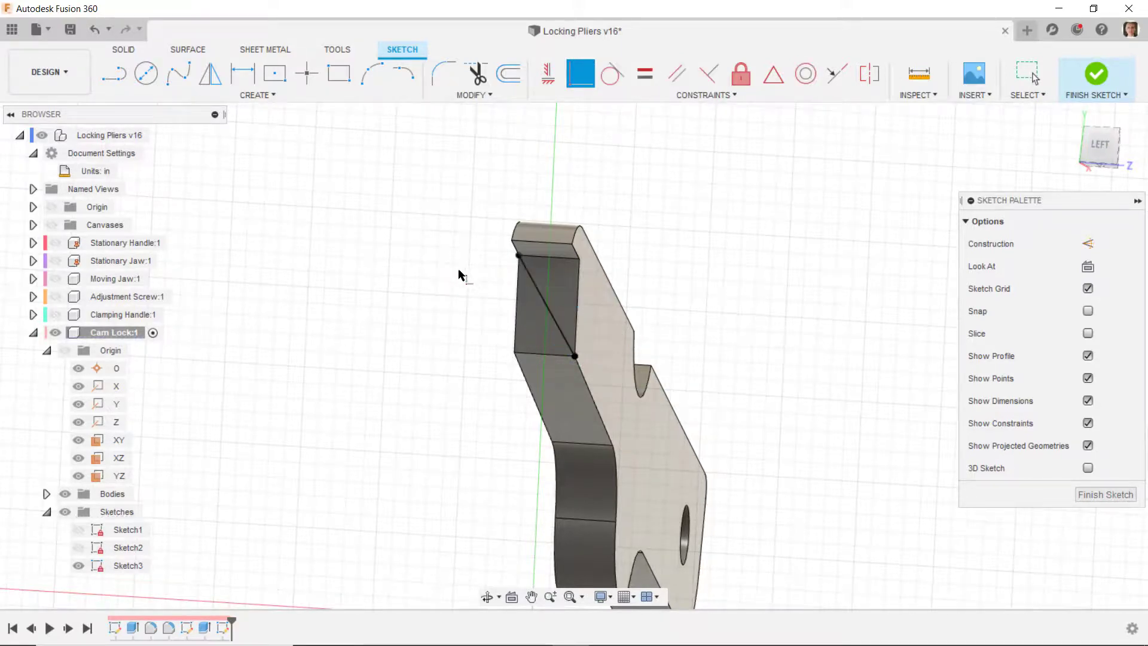
{"action": "key", "text": "Escape"}
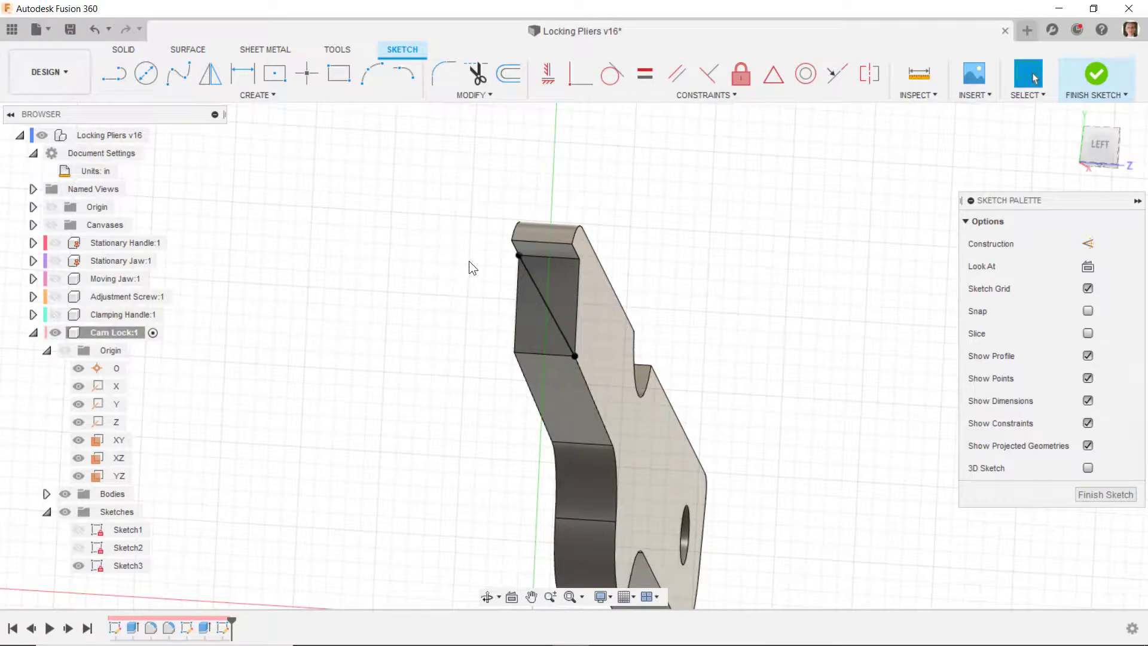
{"action": "left_click", "coordinate": [537, 293]}
{"action": "right_click", "coordinate": [537, 293]}
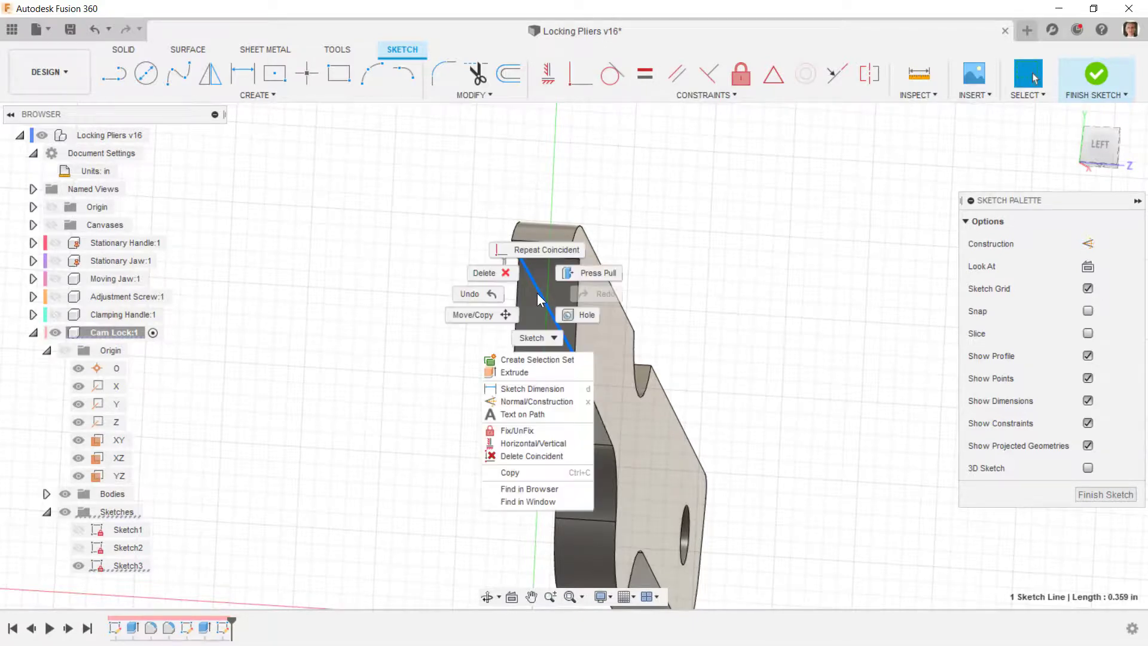
{"action": "left_click", "coordinate": [530, 402]}
Step: Draw a center diameter circle about 0.42 in across, centered on the midpoint of the construction diagonal
{"action": "left_click", "coordinate": [140, 76]}
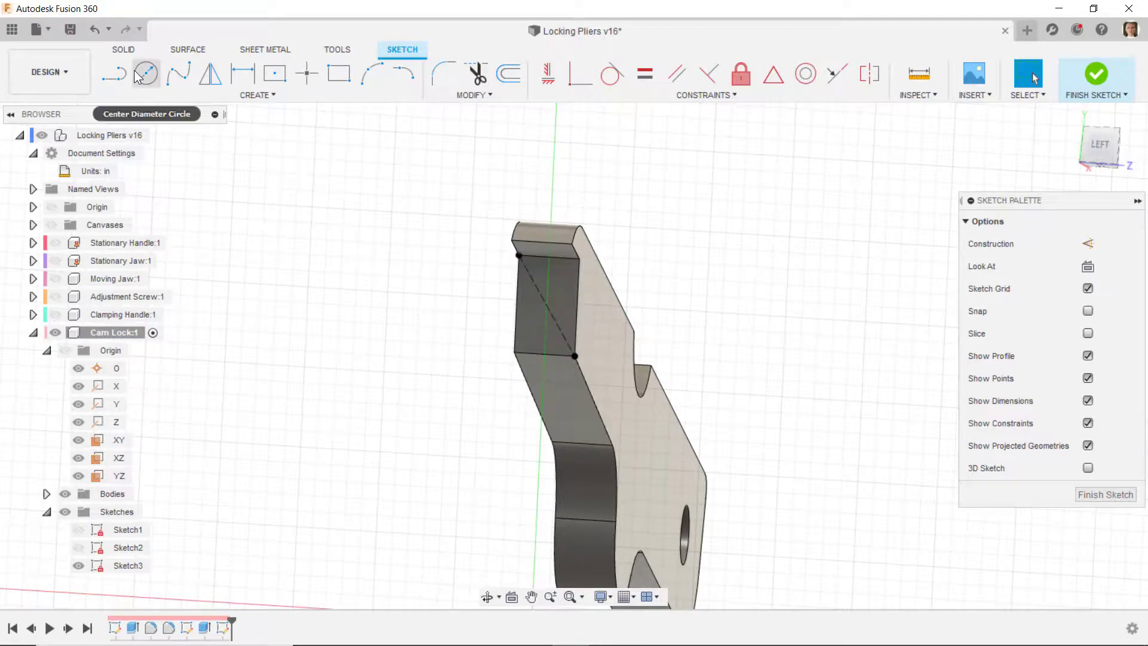
{"action": "left_click", "coordinate": [147, 74]}
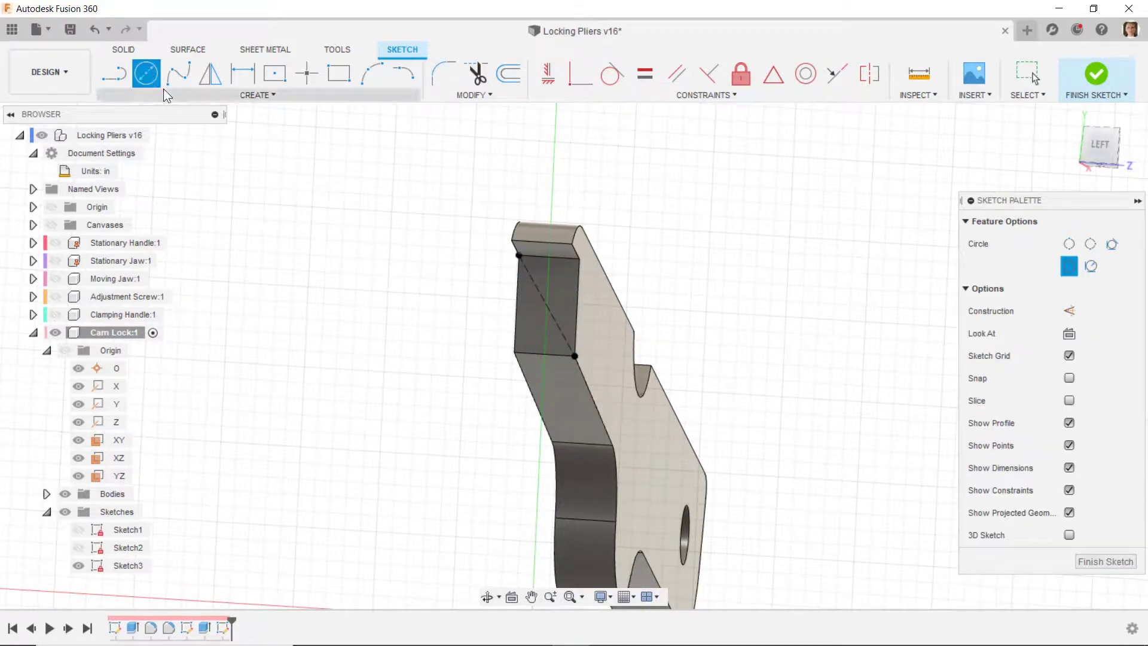
{"action": "left_click", "coordinate": [546, 306]}
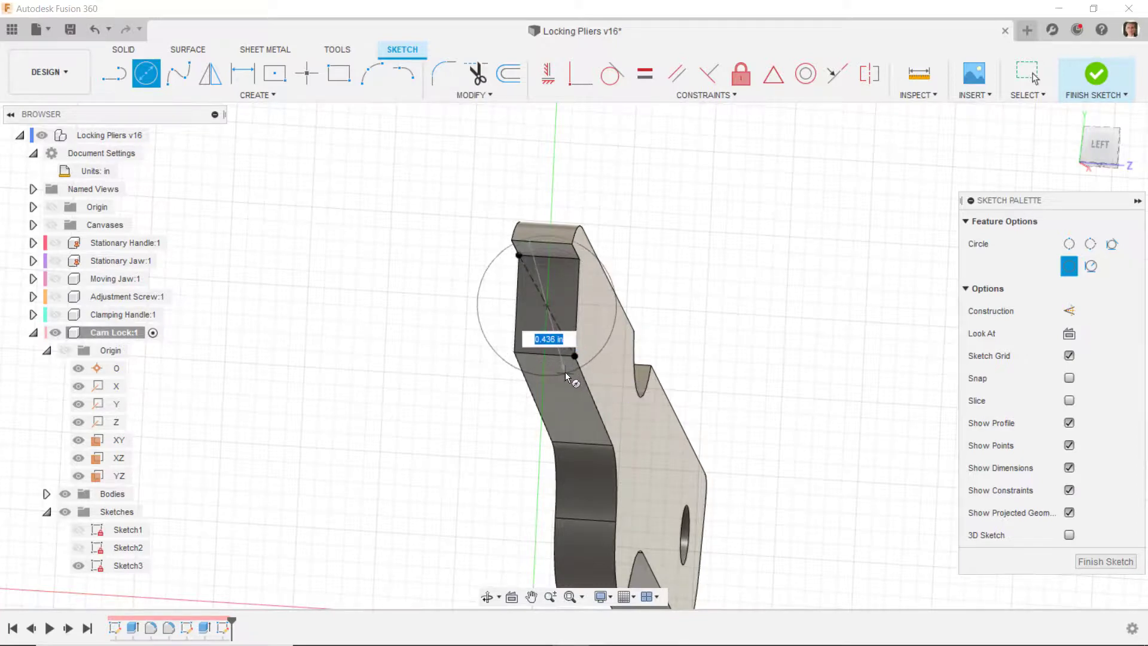
{"action": "left_click", "coordinate": [564, 371]}
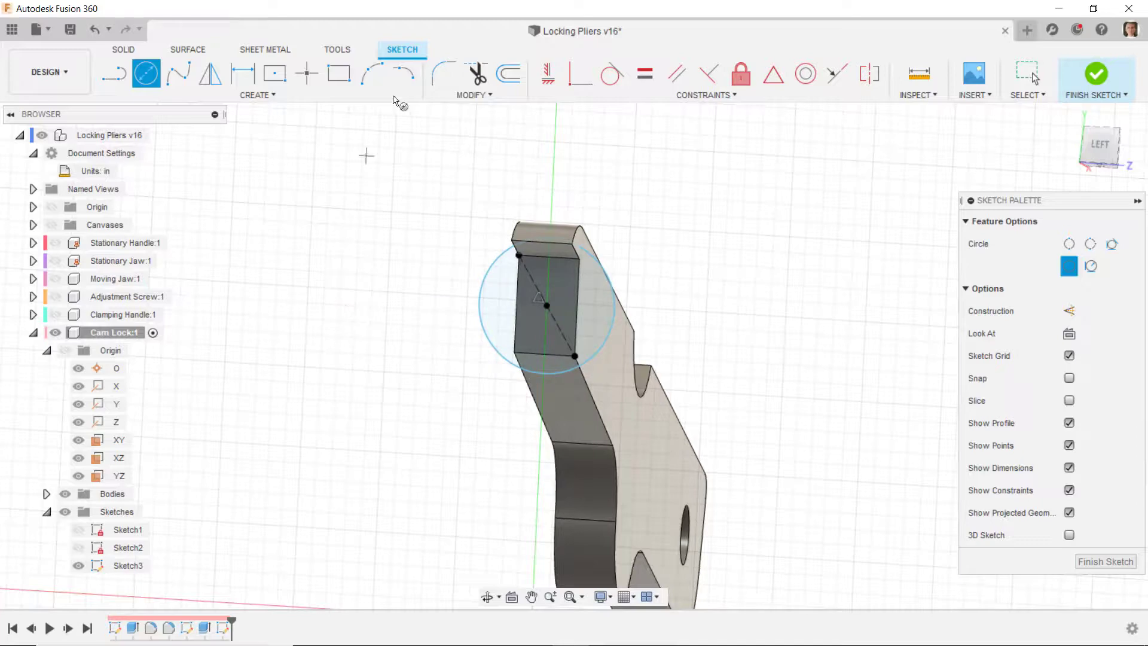
Step: Dimension the circle's diameter as 0.36 in
{"action": "left_click", "coordinate": [243, 76]}
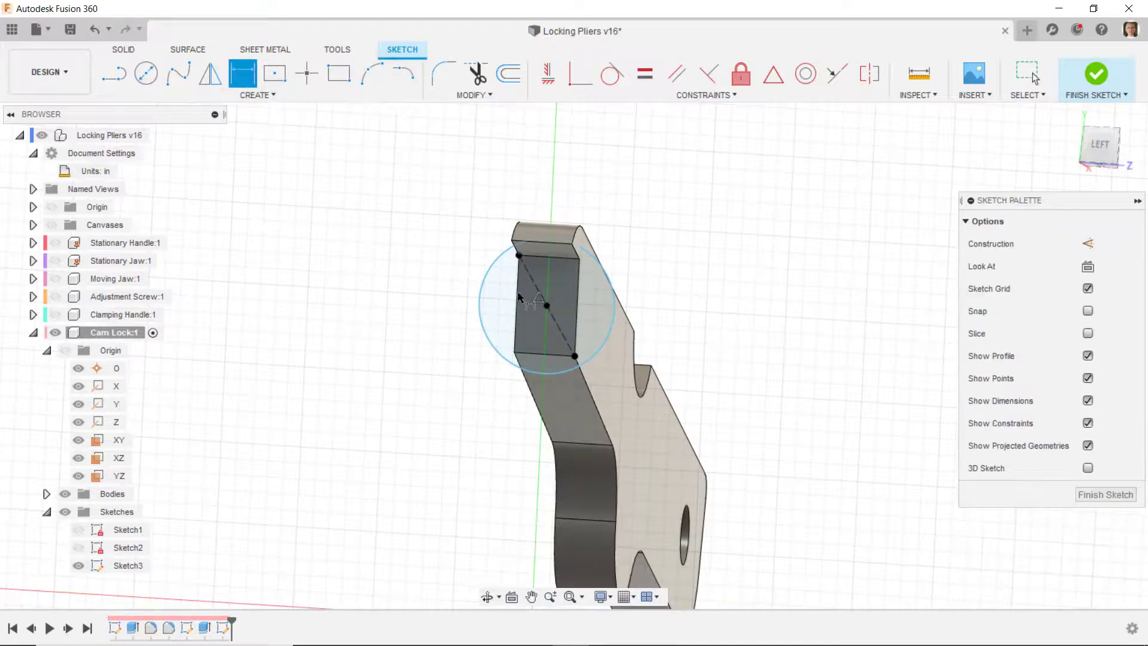
{"action": "left_click", "coordinate": [493, 263]}
{"action": "left_click", "coordinate": [461, 230]}
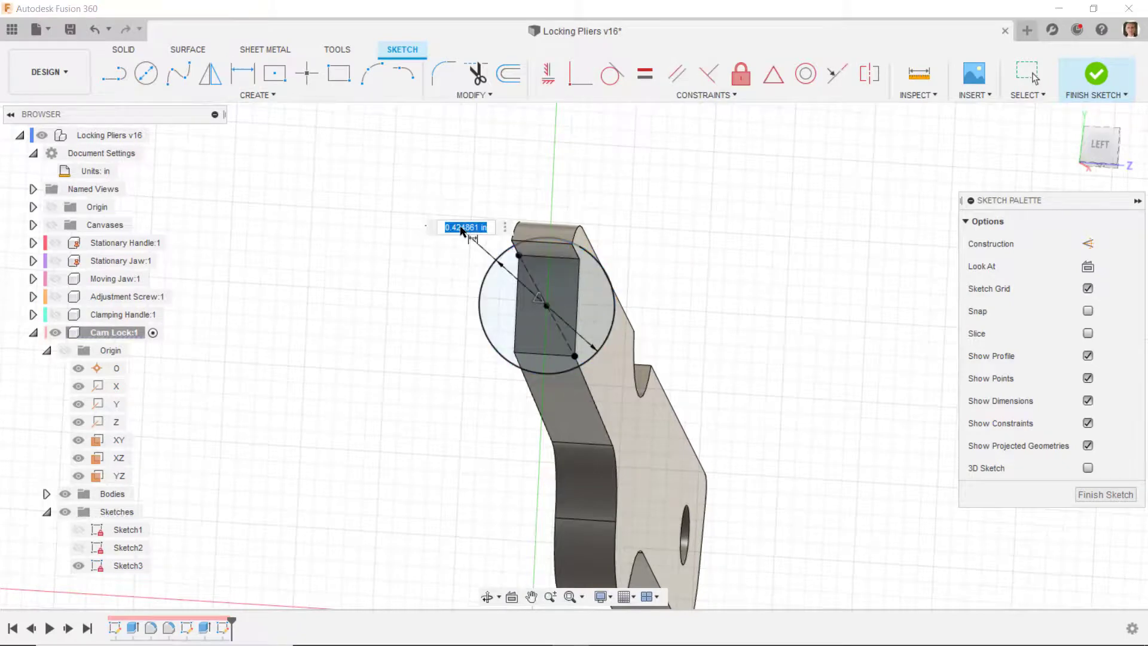
{"action": "key", "text": "BackSpace"}
{"action": "key", "text": "Return"}
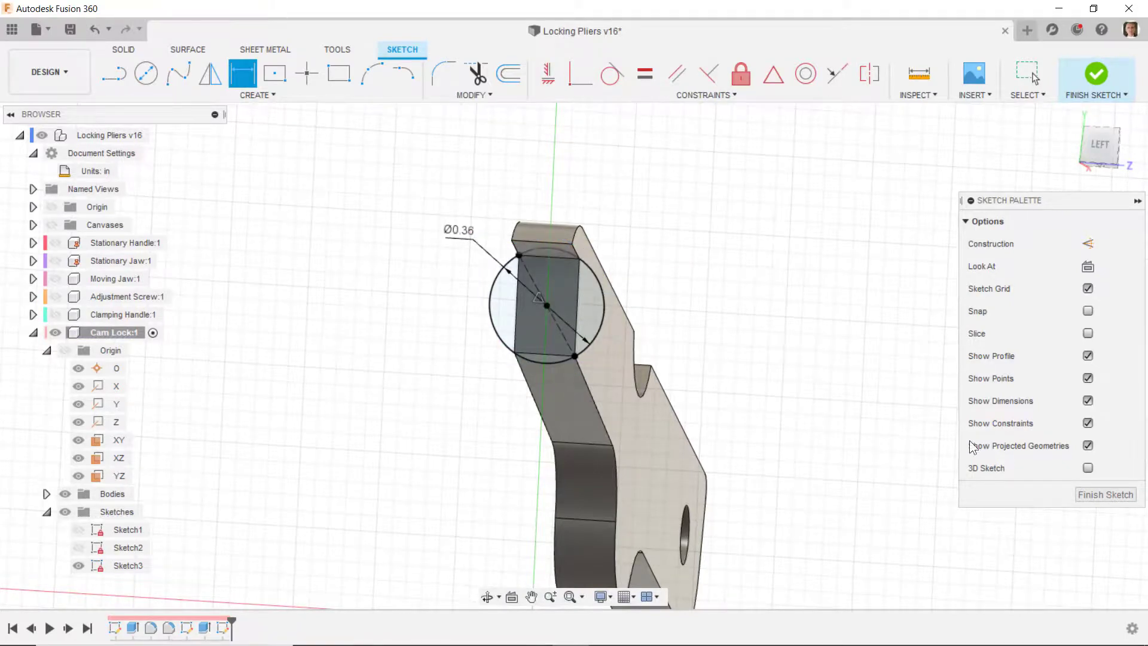
Step: Delete the circle's diameter dimension and make the circle coincident with the diagonal's lower endpoint
{"action": "scroll", "coordinate": [733, 381], "scroll_direction": "up", "scroll_amount": 3}
{"action": "mouse_move", "coordinate": [525, 356]}
{"action": "middle_mouse_down", "text": "shift"}
{"action": "mouse_move", "coordinate": [524, 346]}
{"action": "mouse_move", "coordinate": [565, 366]}
{"action": "mouse_move", "coordinate": [353, 318]}
{"action": "middle_mouse_up", "text": "shift"}
{"action": "scroll", "coordinate": [578, 382], "scroll_direction": "up", "scroll_amount": 2}
{"action": "key", "text": "Escape"}
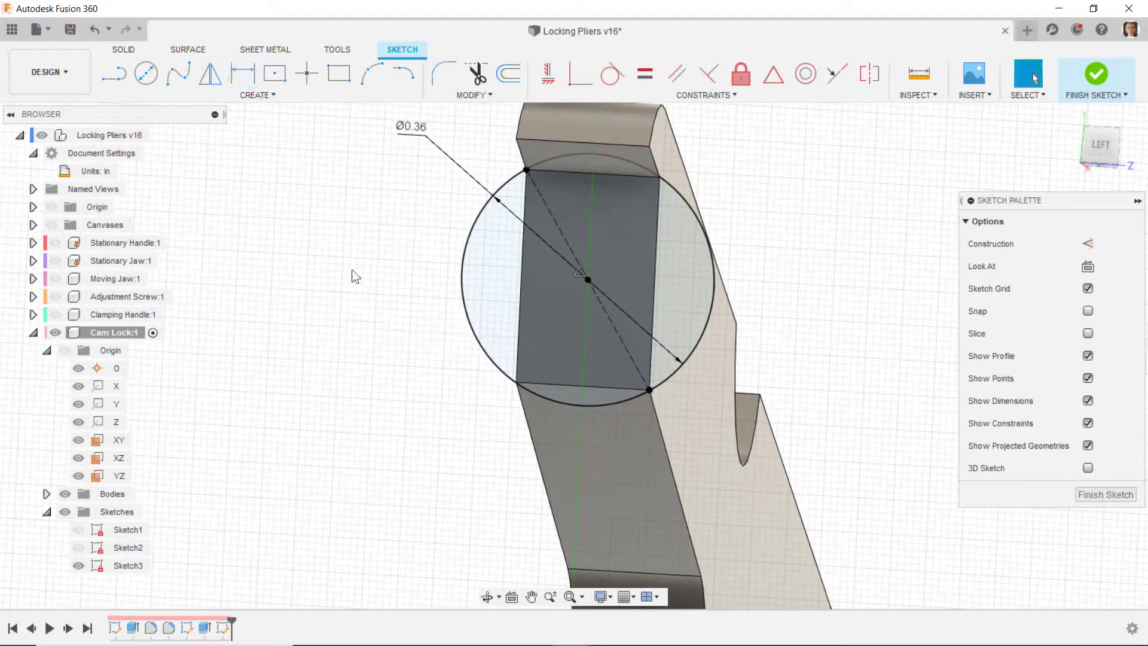
{"action": "left_click", "coordinate": [418, 137]}
{"action": "key", "text": "Escape"}
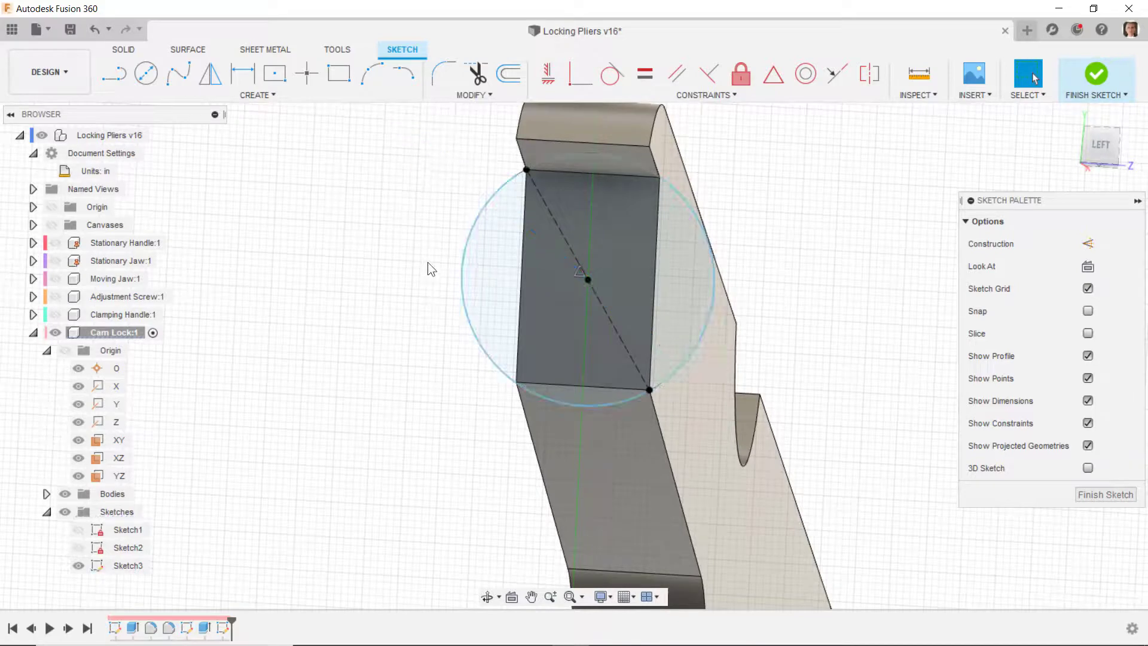
{"action": "left_click", "coordinate": [575, 77]}
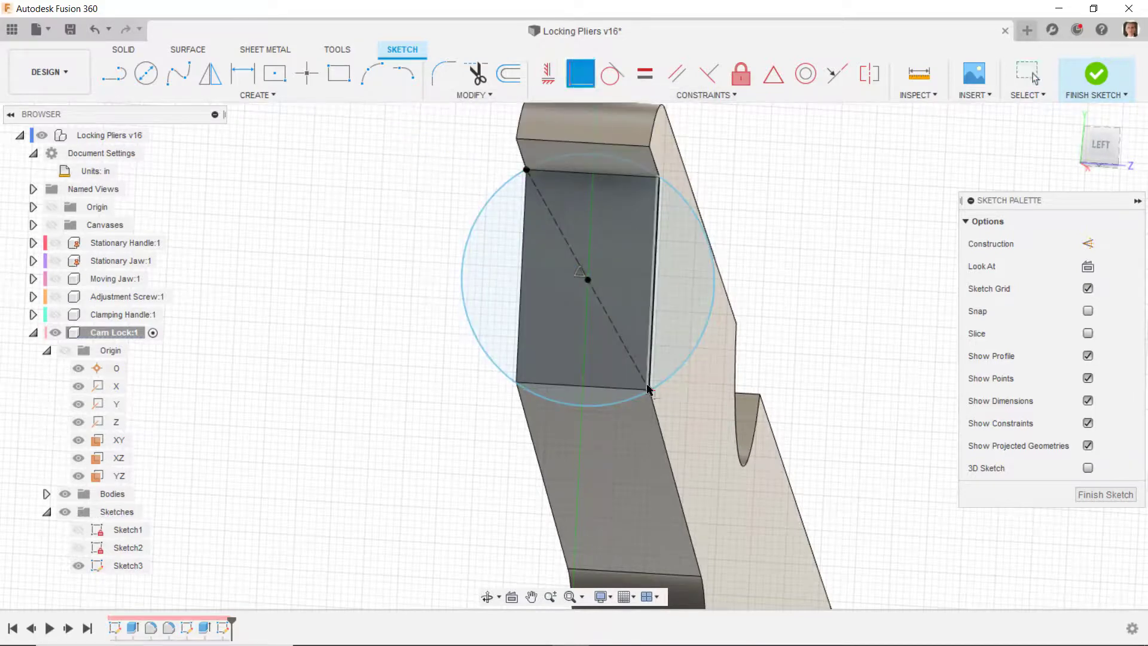
{"action": "left_click", "coordinate": [671, 383]}
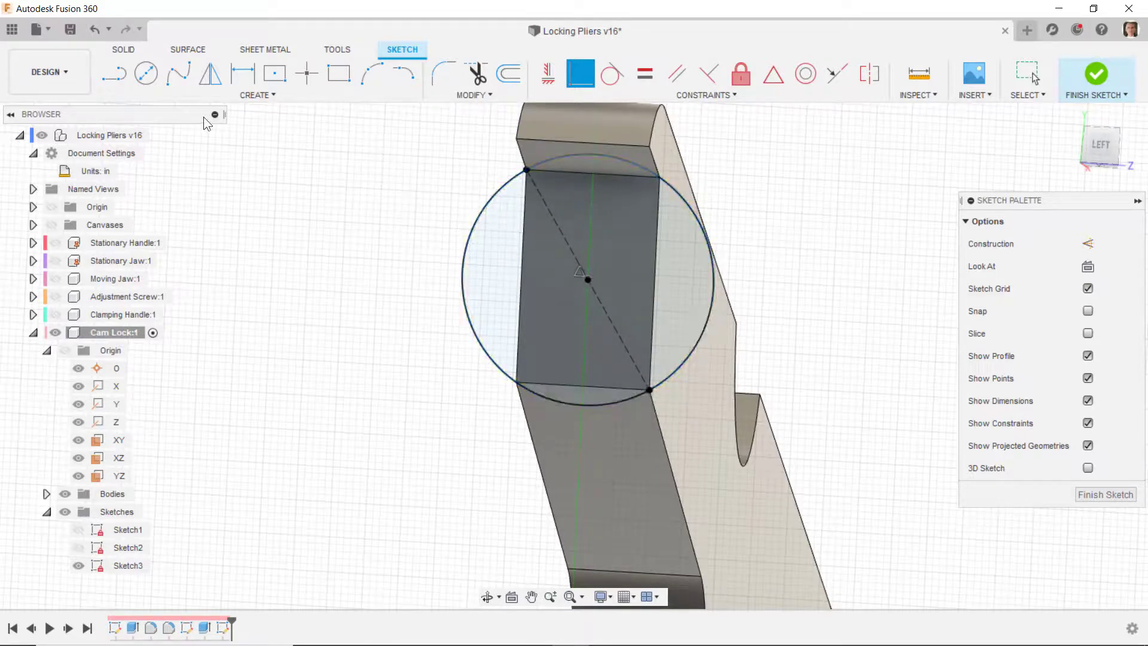
Step: Draw a line along the end face's lower edge between its corners and trim away the circle's arc below it
{"action": "key", "text": "l"}
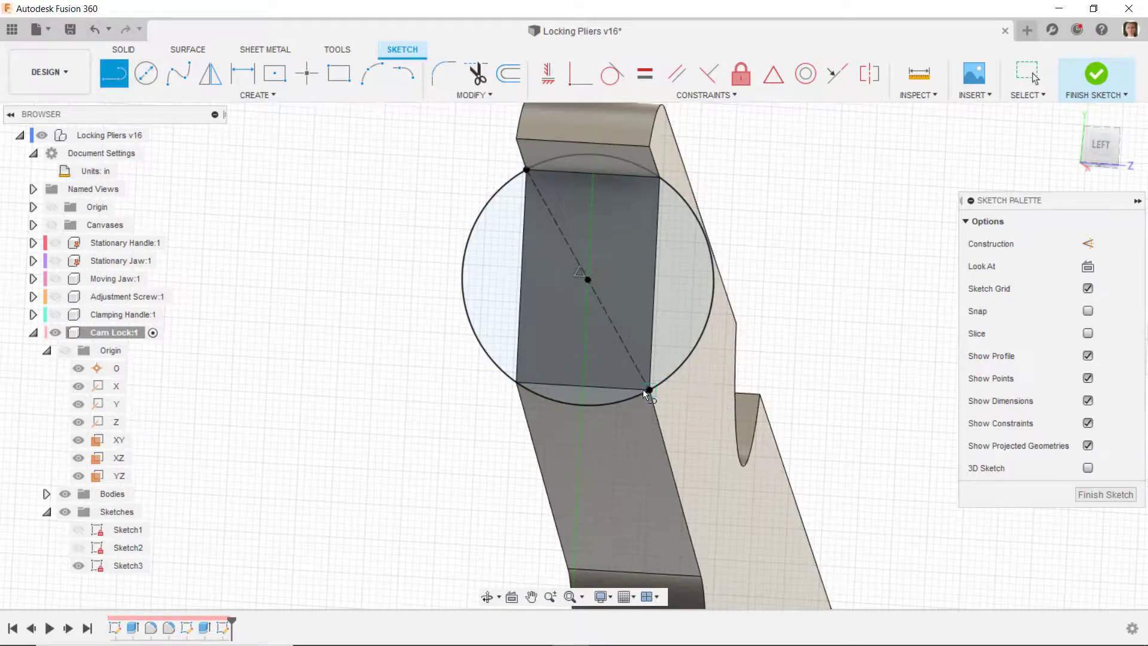
{"action": "left_click", "coordinate": [649, 389]}
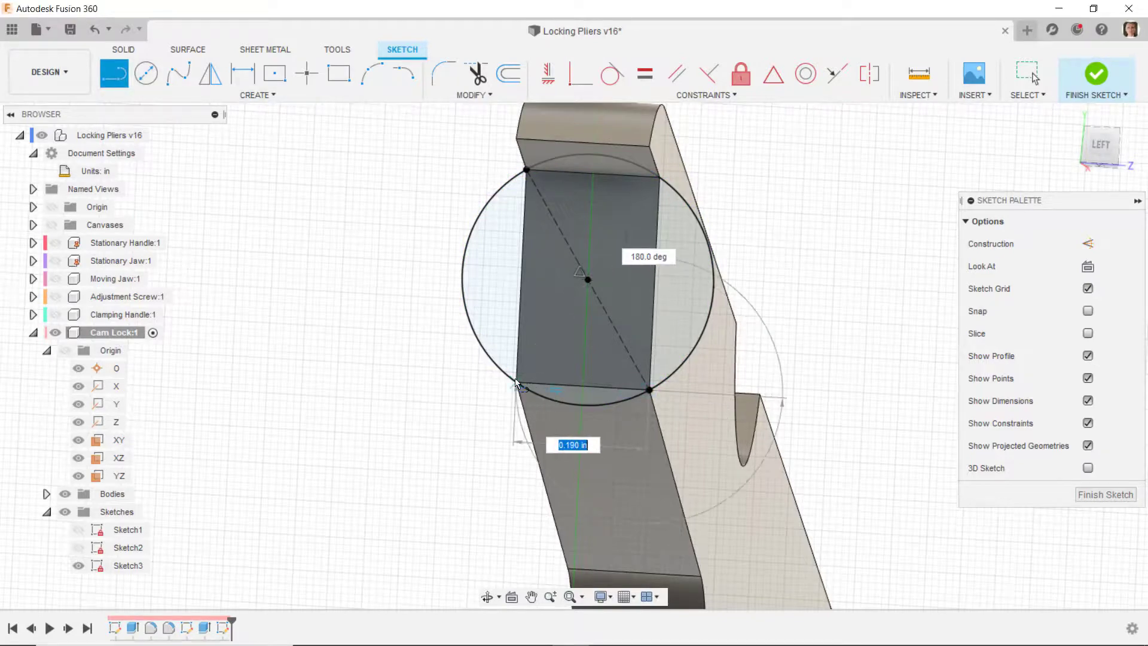
{"action": "left_click", "coordinate": [516, 382]}
{"action": "right_click", "coordinate": [426, 370]}
{"action": "left_click", "coordinate": [483, 370]}
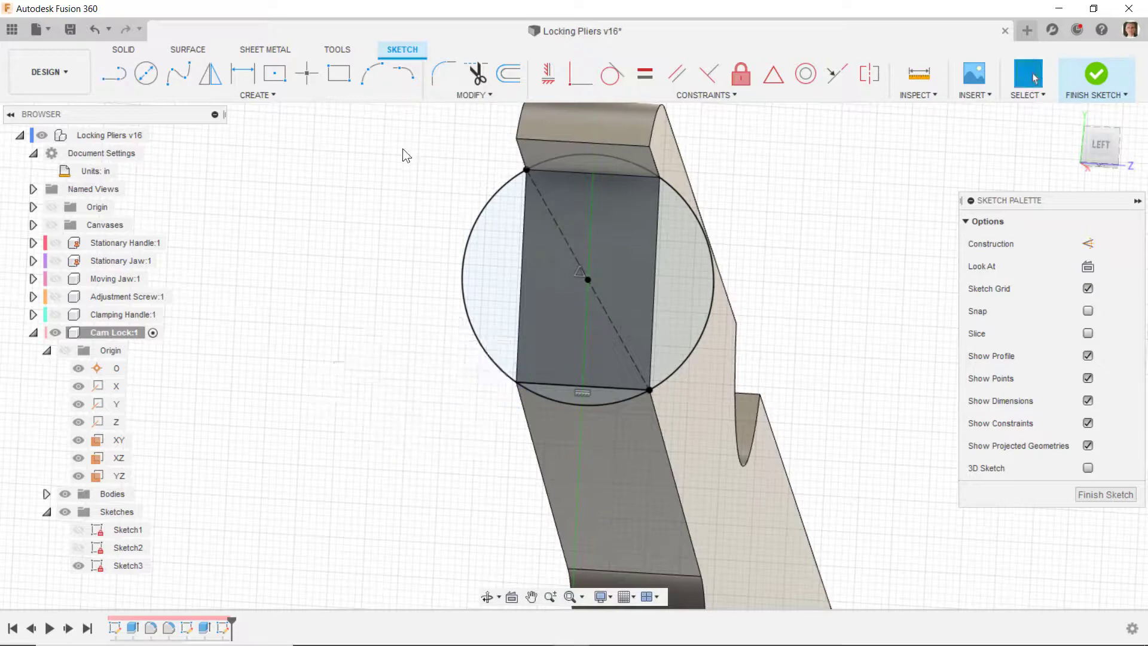
{"action": "left_click", "coordinate": [551, 407]}
Step: Extrude the flat-bottomed circle profile -0.07 in into the body with the Join operation
{"action": "middle_click_drag", "start_coordinate": [398, 363], "coordinate": [313, 317], "text": "shift"}
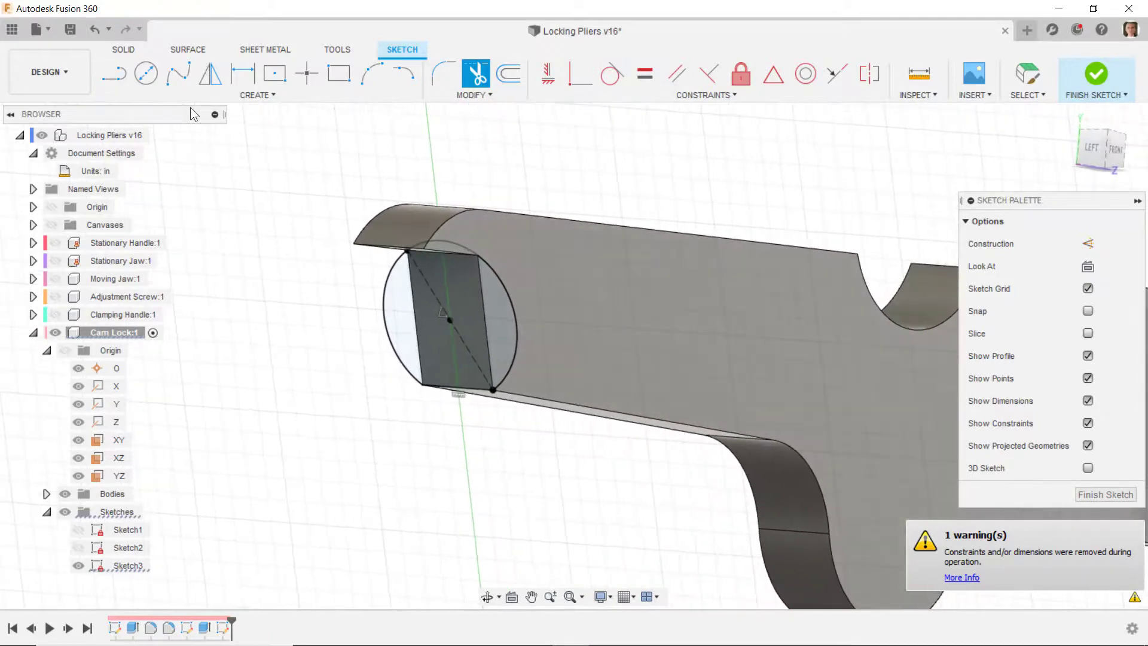
{"action": "left_click", "coordinate": [125, 50]}
{"action": "left_click", "coordinate": [146, 73]}
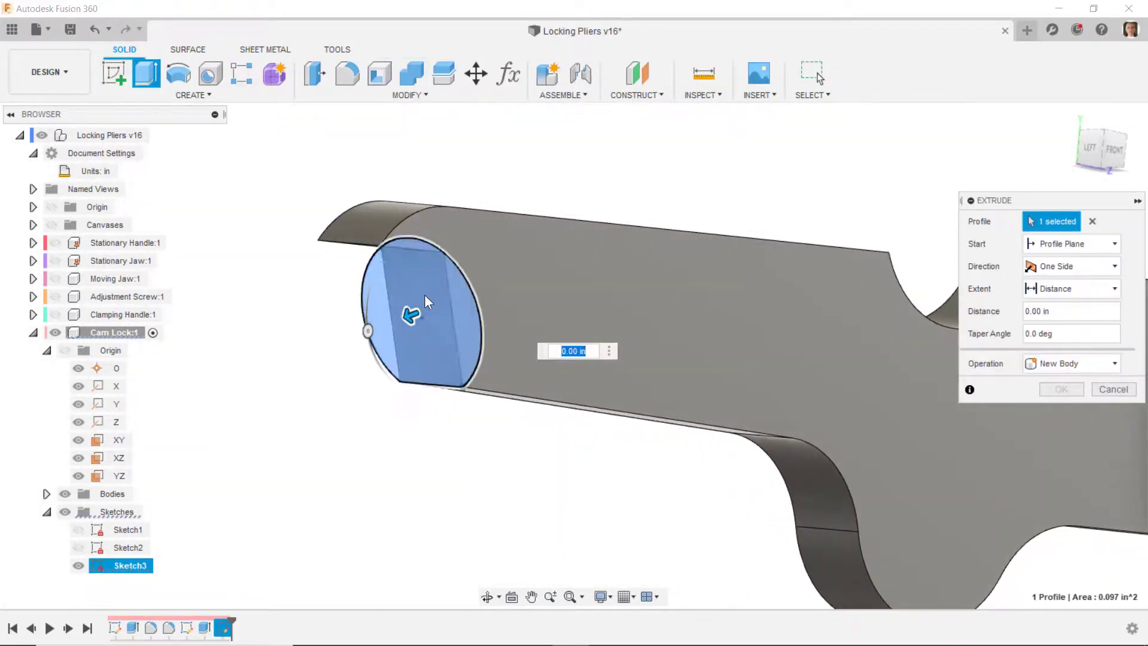
{"action": "left_click_drag", "start_coordinate": [412, 315], "coordinate": [451, 310]}
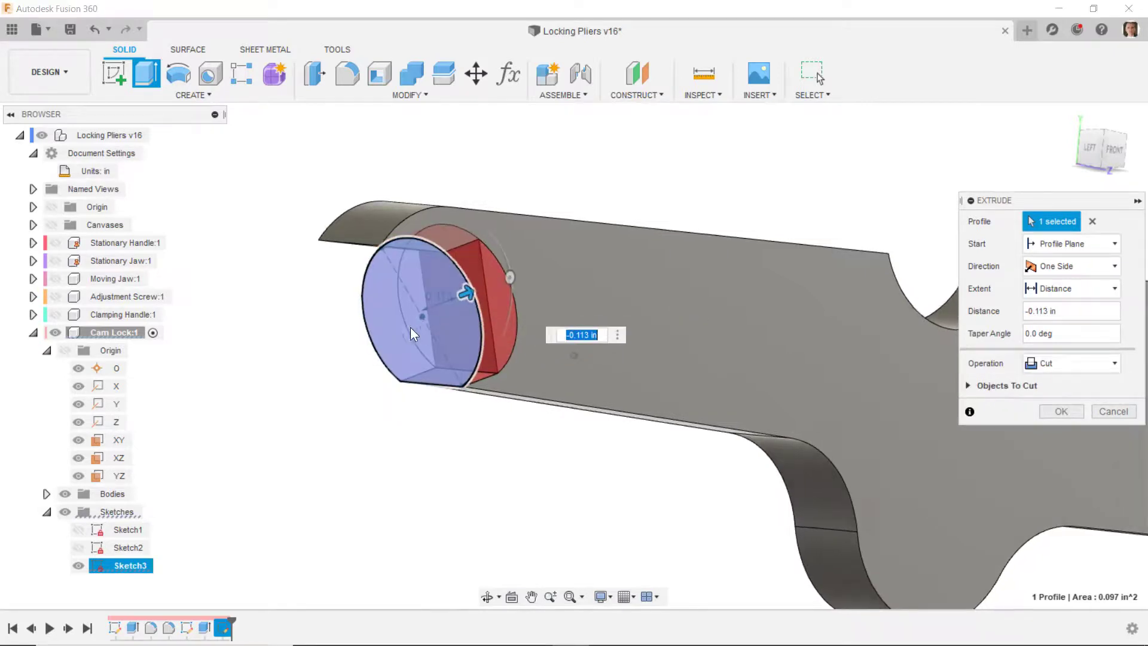
{"action": "middle_click_drag", "start_coordinate": [410, 328], "coordinate": [464, 278], "text": "shift"}
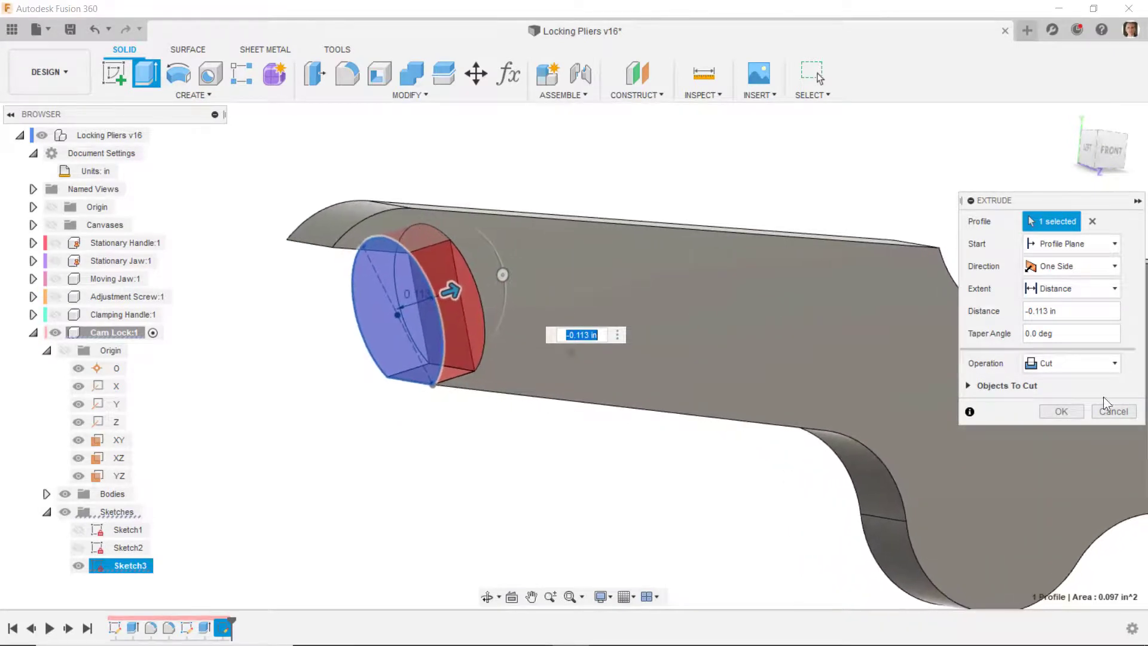
{"action": "left_click", "coordinate": [1071, 359]}
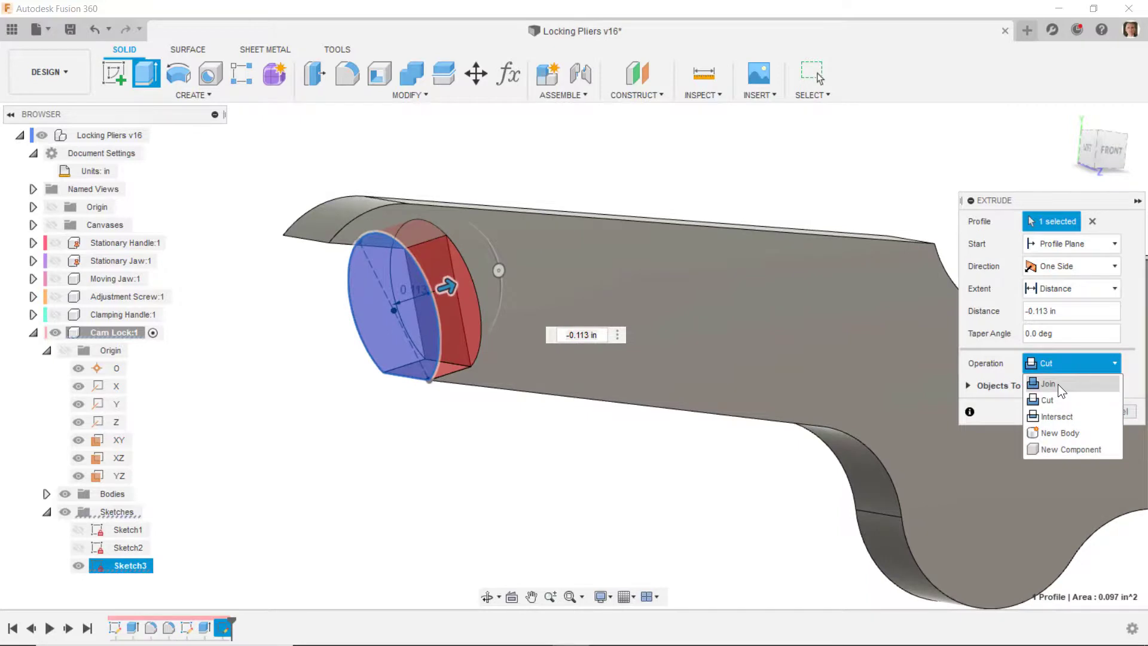
{"action": "left_click", "coordinate": [1056, 384]}
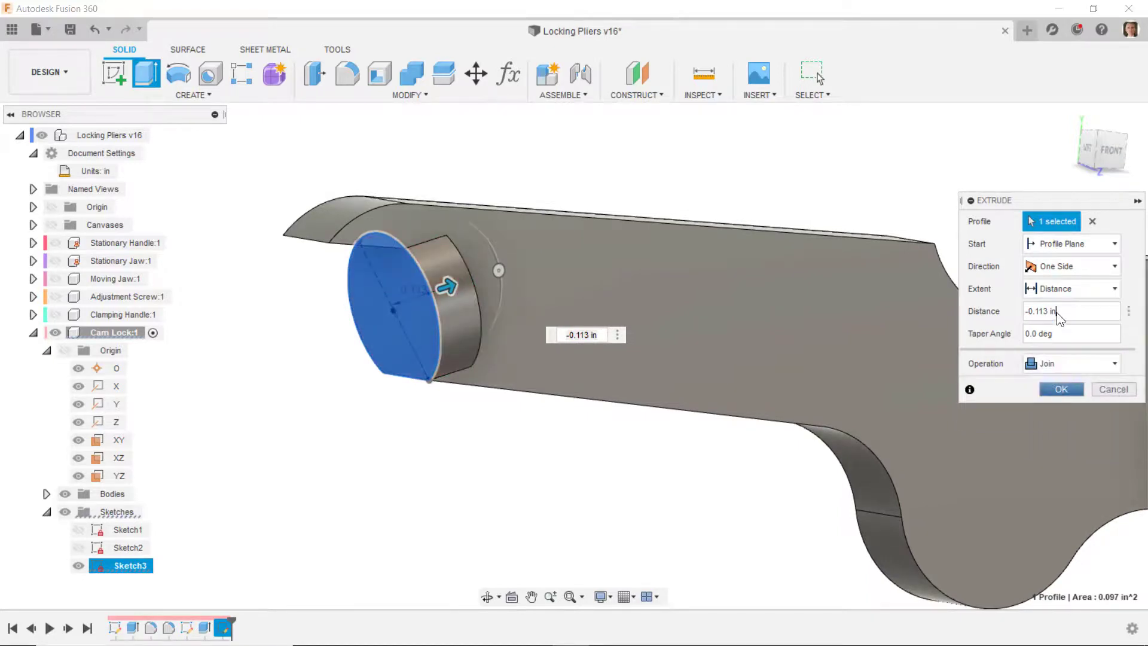
{"action": "left_click_drag", "start_coordinate": [1057, 312], "coordinate": [1036, 316]}
{"action": "type", "text": "07"}
{"action": "left_click", "coordinate": [1051, 392]}
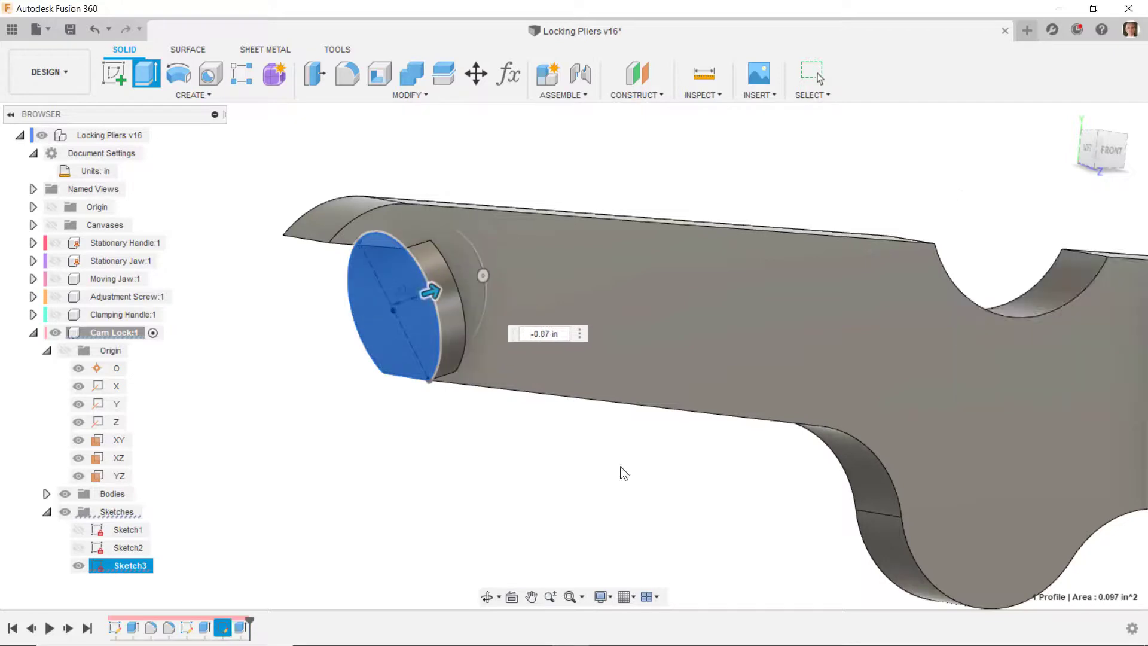
Step: Fillet the disc's two curved outer edges, one on each side of the body, with a 0.02 in radius
{"action": "middle_click_drag", "start_coordinate": [415, 521], "coordinate": [406, 504], "text": "shift"}
{"action": "middle_click_drag", "start_coordinate": [353, 445], "coordinate": [400, 336], "text": "shift"}
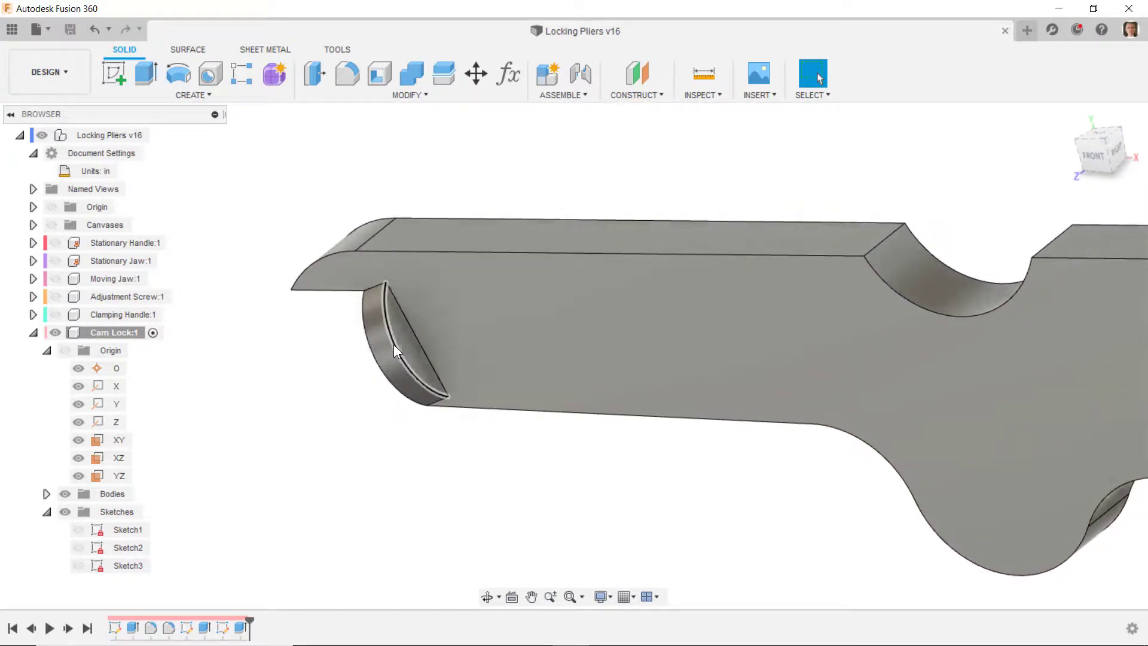
{"action": "left_click", "coordinate": [392, 342]}
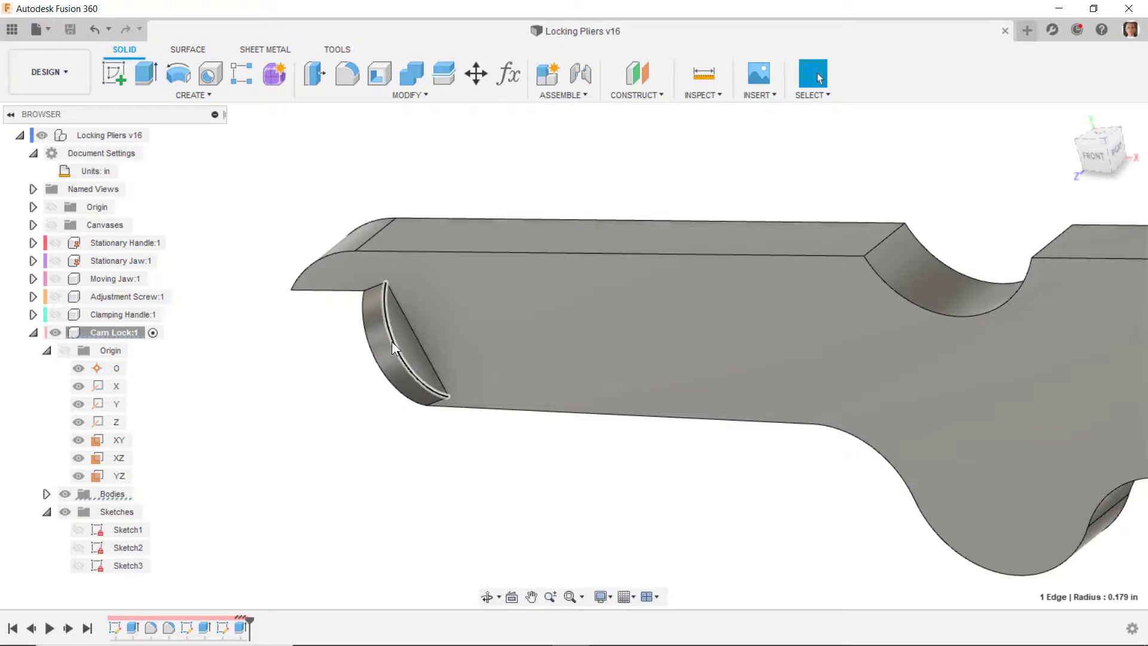
{"action": "right_click", "coordinate": [392, 340]}
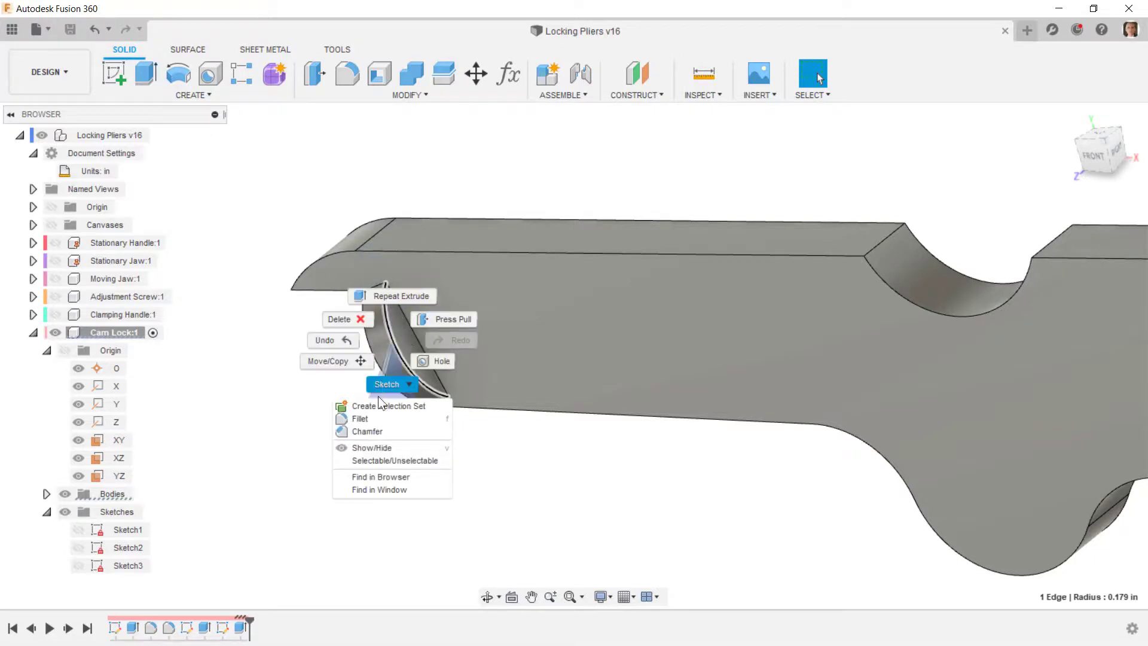
{"action": "left_click", "coordinate": [366, 419]}
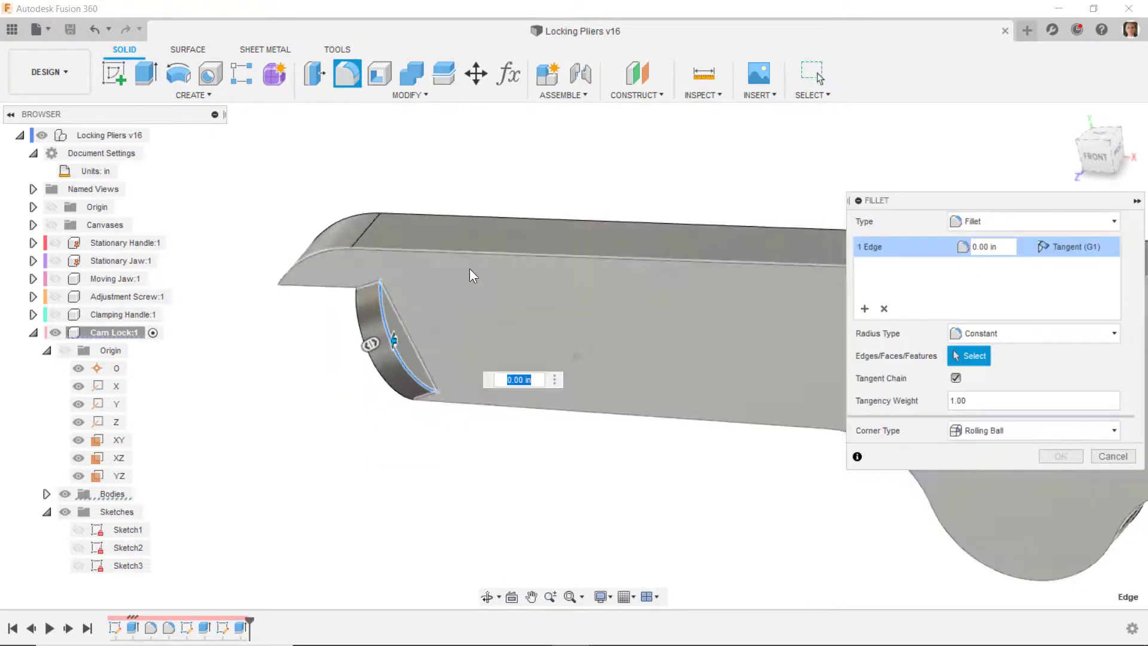
{"action": "middle_click_drag", "start_coordinate": [479, 197], "coordinate": [438, 287], "text": "shift"}
{"action": "left_click", "coordinate": [425, 311]}
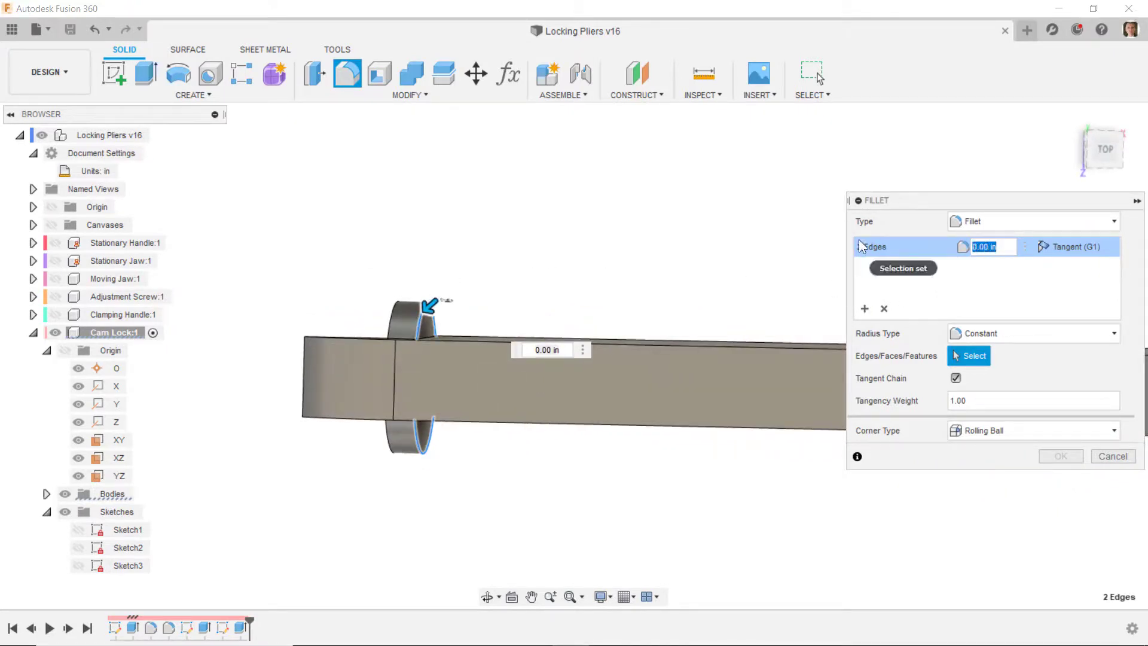
{"action": "type", "text": ".02"}
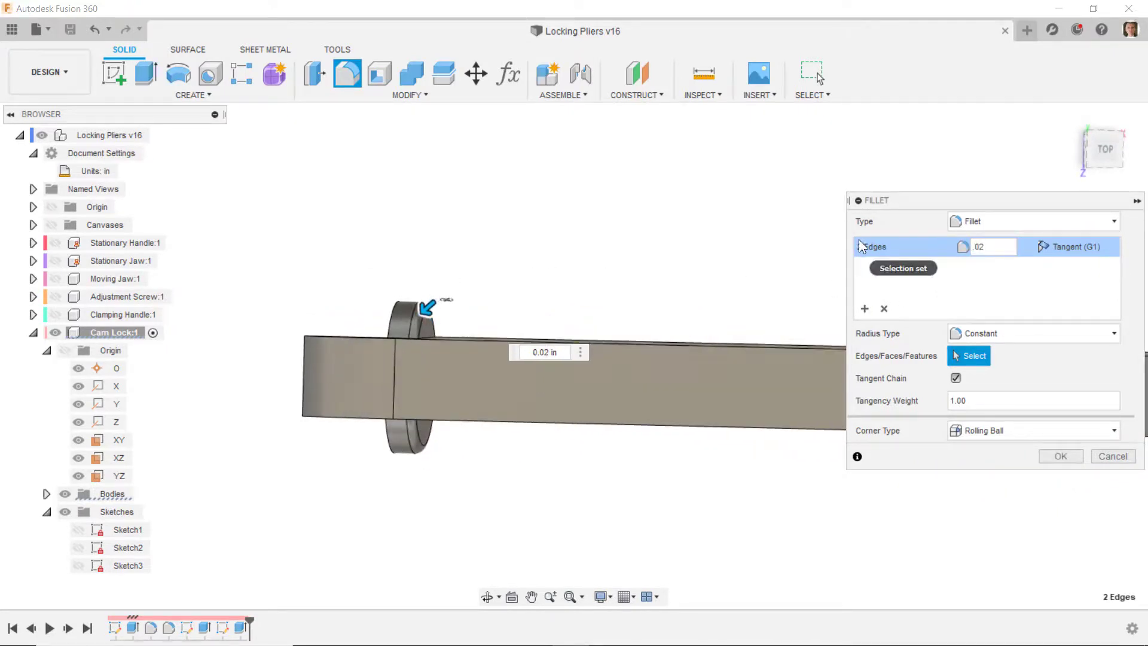
{"action": "middle_click_drag", "start_coordinate": [837, 287], "coordinate": [846, 320], "text": "shift"}
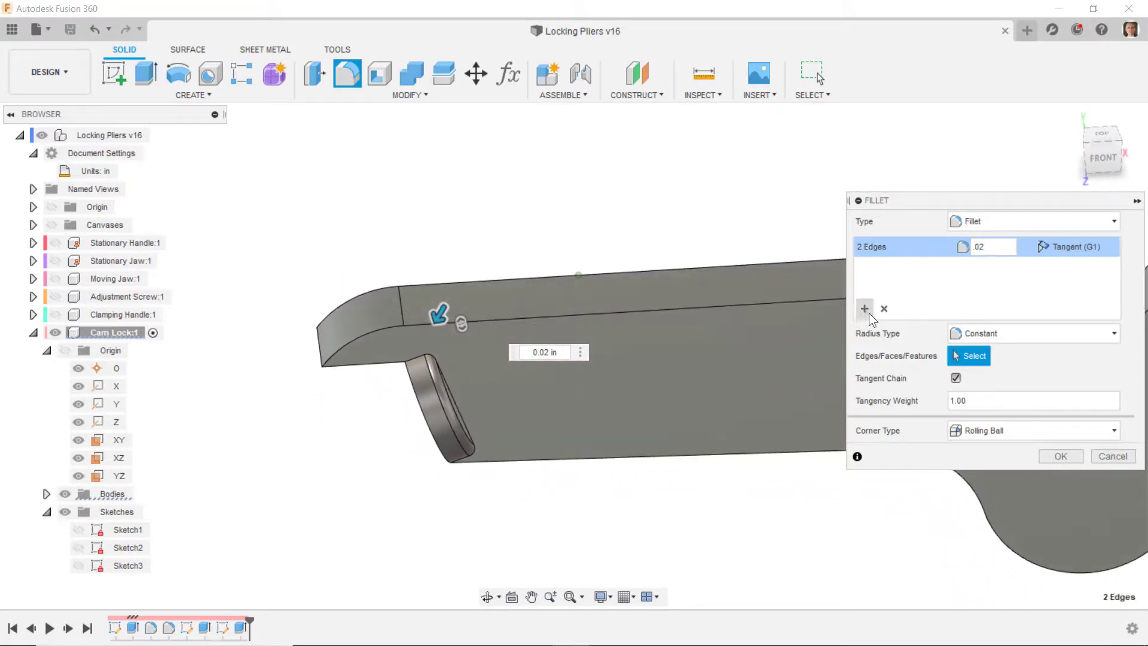
Step: Add a second selection set with six adjoining disc edges on both sides of the body, set its radius to 0.02 in, and apply the fillet
{"action": "left_click", "coordinate": [865, 309]}
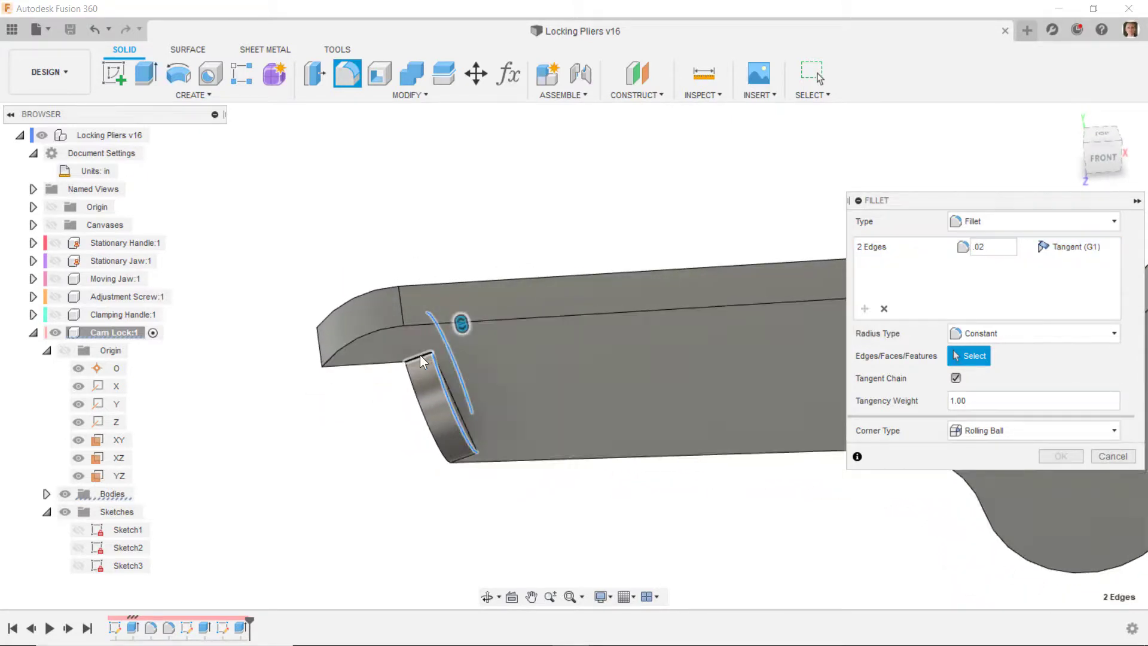
{"action": "left_click", "coordinate": [436, 356]}
{"action": "middle_click_drag", "start_coordinate": [442, 379], "coordinate": [444, 353], "text": "shift"}
{"action": "left_click", "coordinate": [475, 457]}
{"action": "left_click", "coordinate": [498, 479]}
{"action": "left_click", "coordinate": [452, 371]}
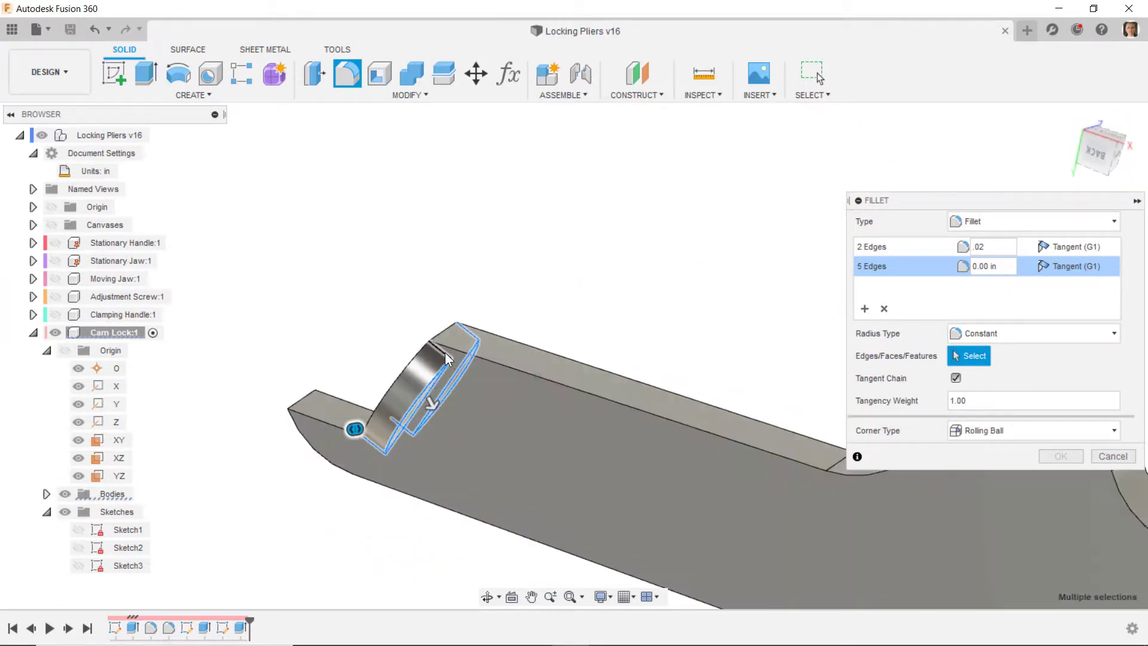
{"action": "left_click", "coordinate": [445, 353]}
{"action": "double_click", "coordinate": [981, 266]}
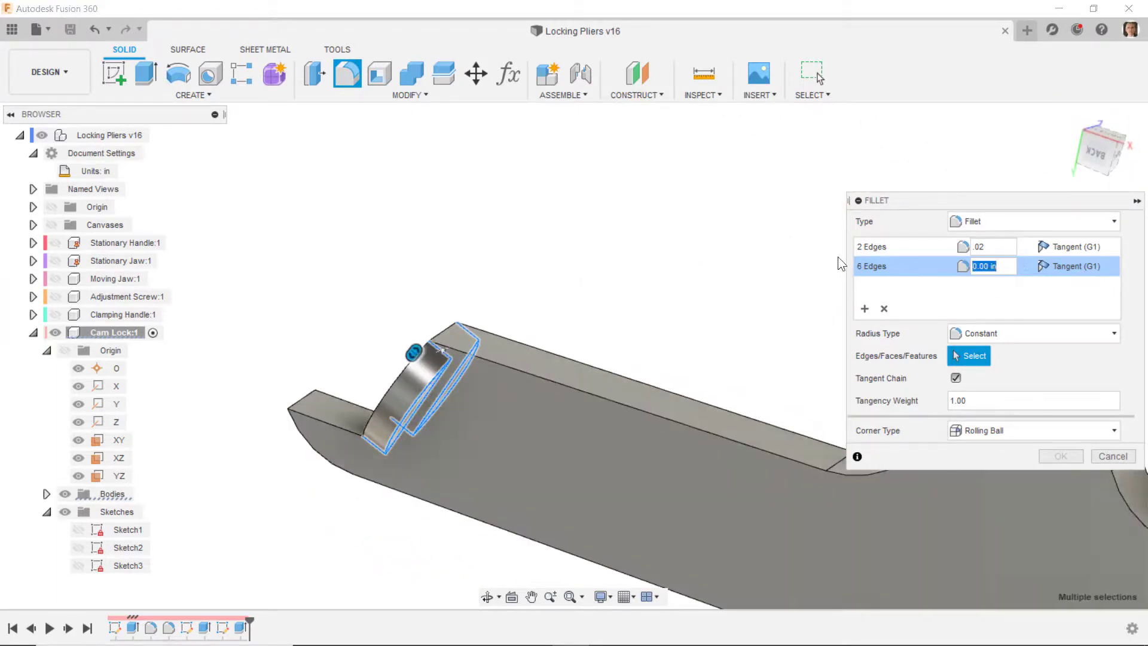
{"action": "type", "text": ".02"}
{"action": "middle_click_drag", "start_coordinate": [878, 280], "coordinate": [1056, 454], "text": "shift"}
{"action": "left_click", "coordinate": [1057, 455]}
Step: Collapse the Cam Lock component and show the Clamping Handle, Adjustment Screw, Moving Jaw and Stationary Jaw
{"action": "middle_click_drag", "start_coordinate": [691, 411], "coordinate": [336, 151], "text": "shift"}
{"action": "scroll", "coordinate": [267, 242], "scroll_direction": "down", "scroll_amount": 5}
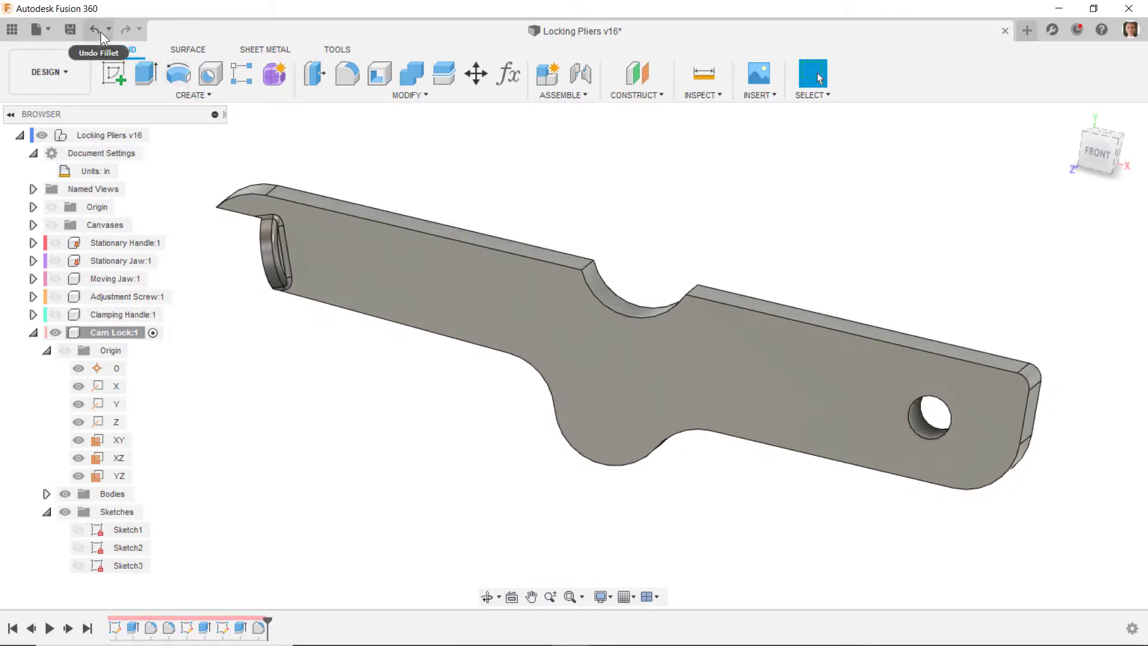
{"action": "left_click", "coordinate": [33, 333]}
{"action": "left_click", "coordinate": [56, 315]}
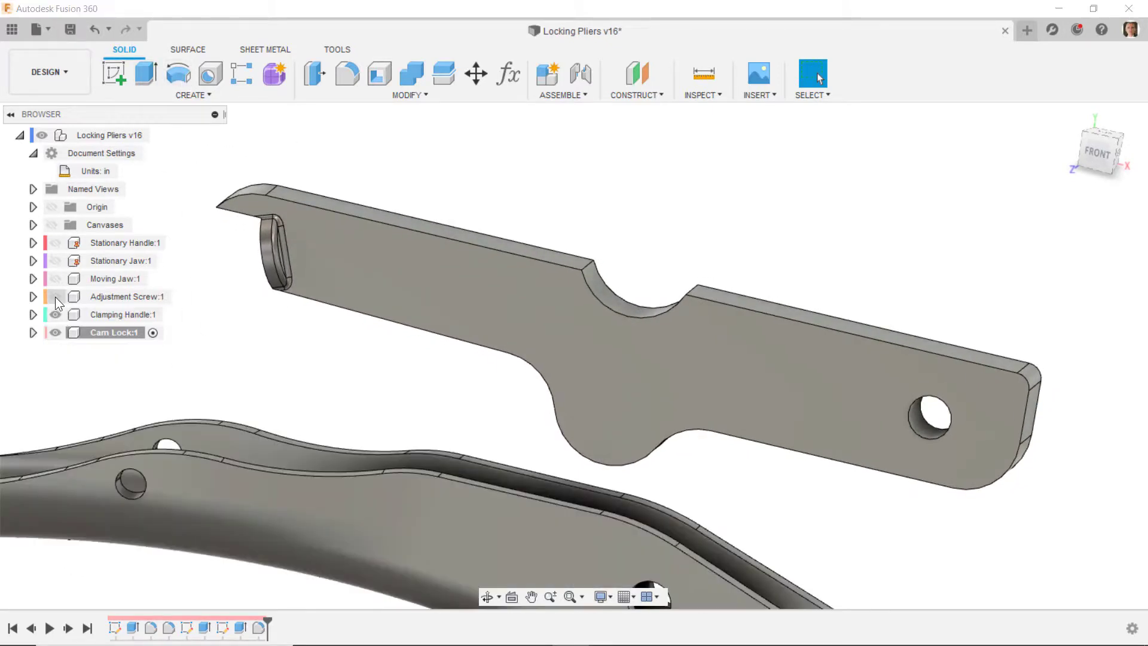
{"action": "left_click", "coordinate": [55, 296]}
{"action": "left_click", "coordinate": [55, 279]}
{"action": "left_click", "coordinate": [55, 261]}
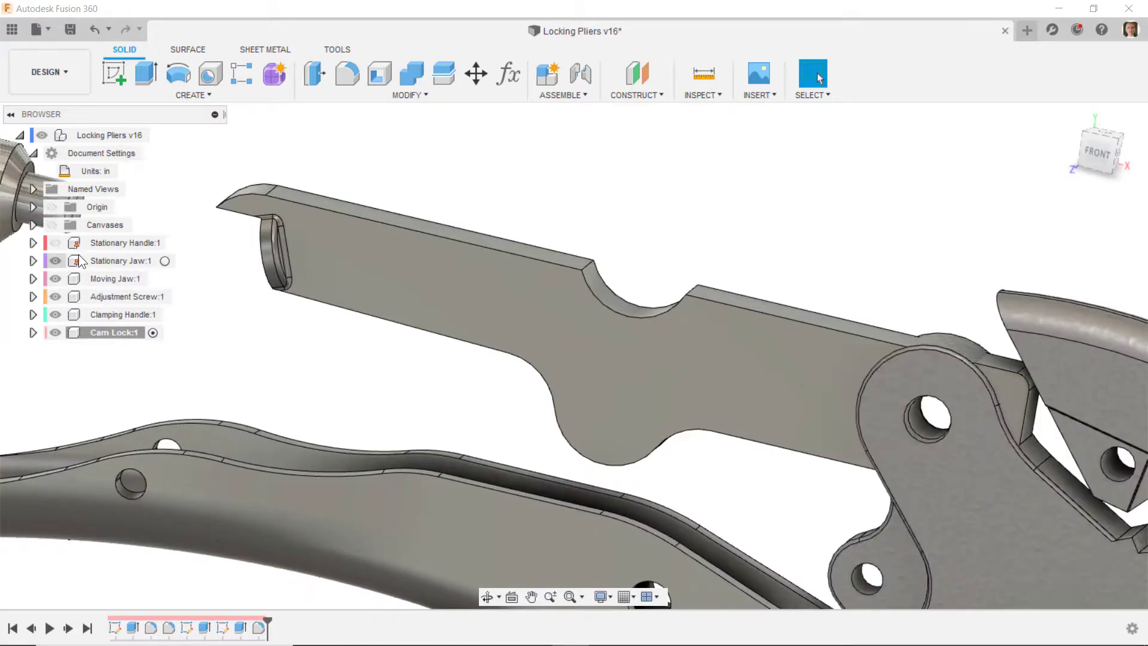
Step: Show the top-level assembly origin and check its position at the Stationary Jaw's upper hole
{"action": "middle_click_drag", "start_coordinate": [179, 260], "coordinate": [621, 403], "text": "shift"}
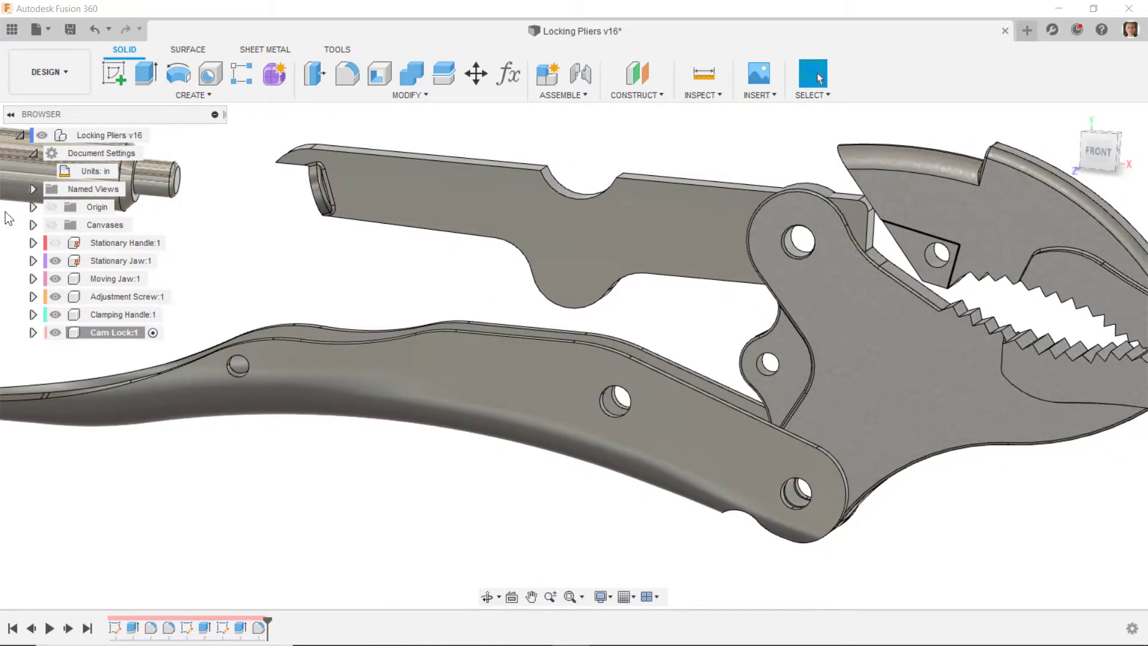
{"action": "left_click", "coordinate": [52, 207]}
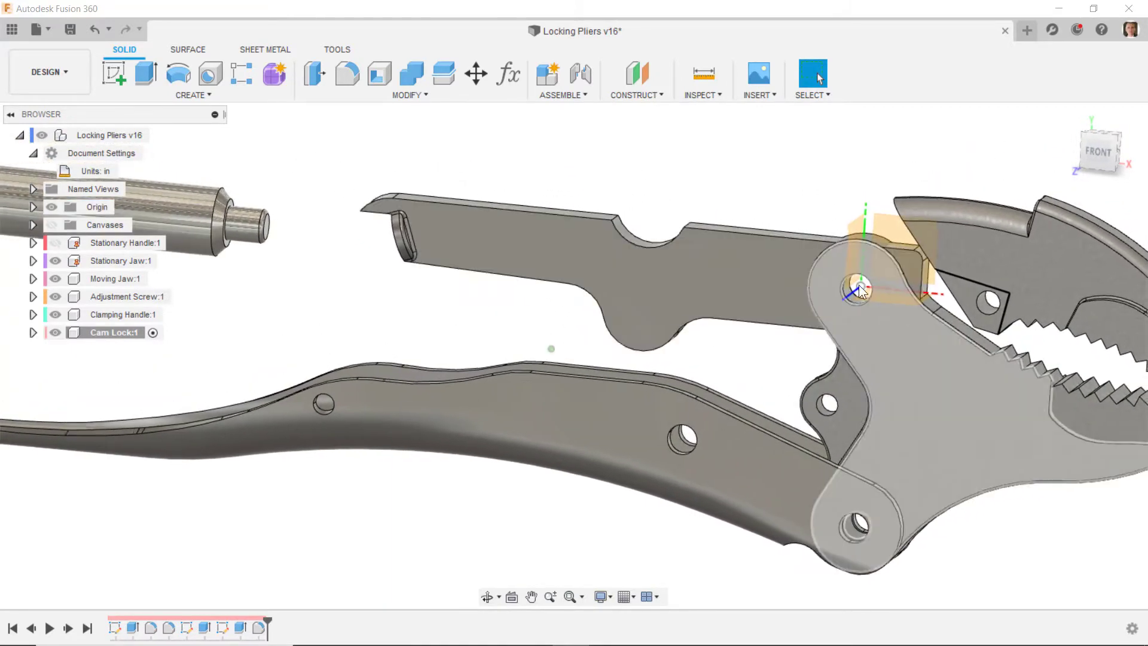
{"action": "middle_click_drag", "start_coordinate": [859, 291], "coordinate": [763, 275], "text": "shift"}
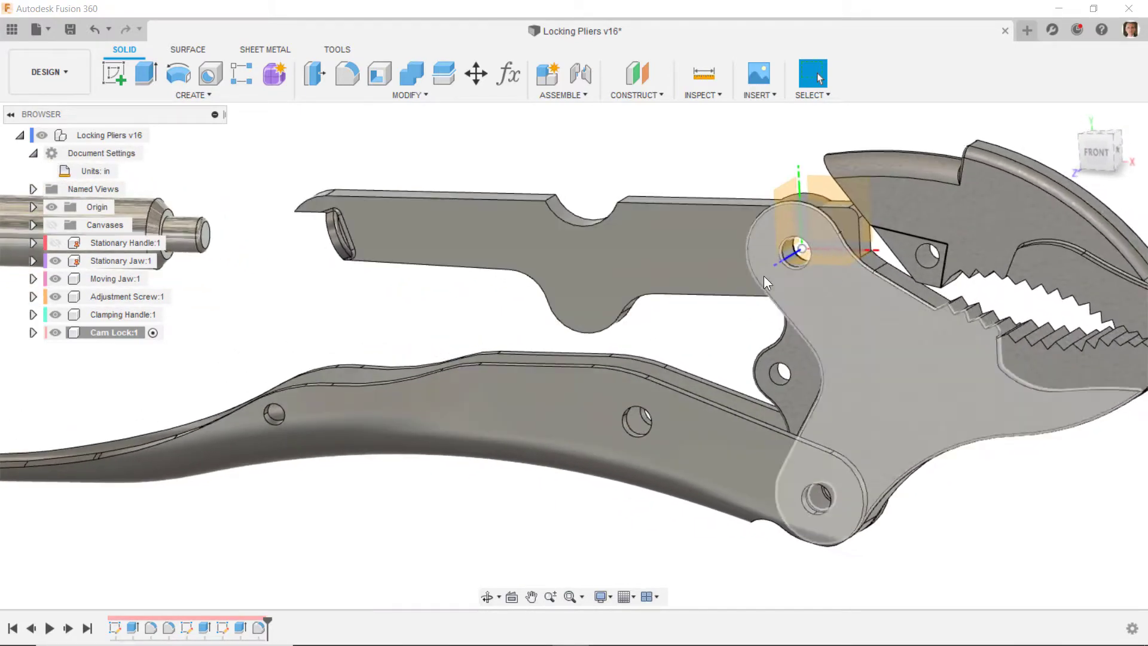
{"action": "middle_click_drag", "start_coordinate": [602, 366], "coordinate": [556, 130], "text": "shift"}
{"action": "left_click", "coordinate": [582, 93]}
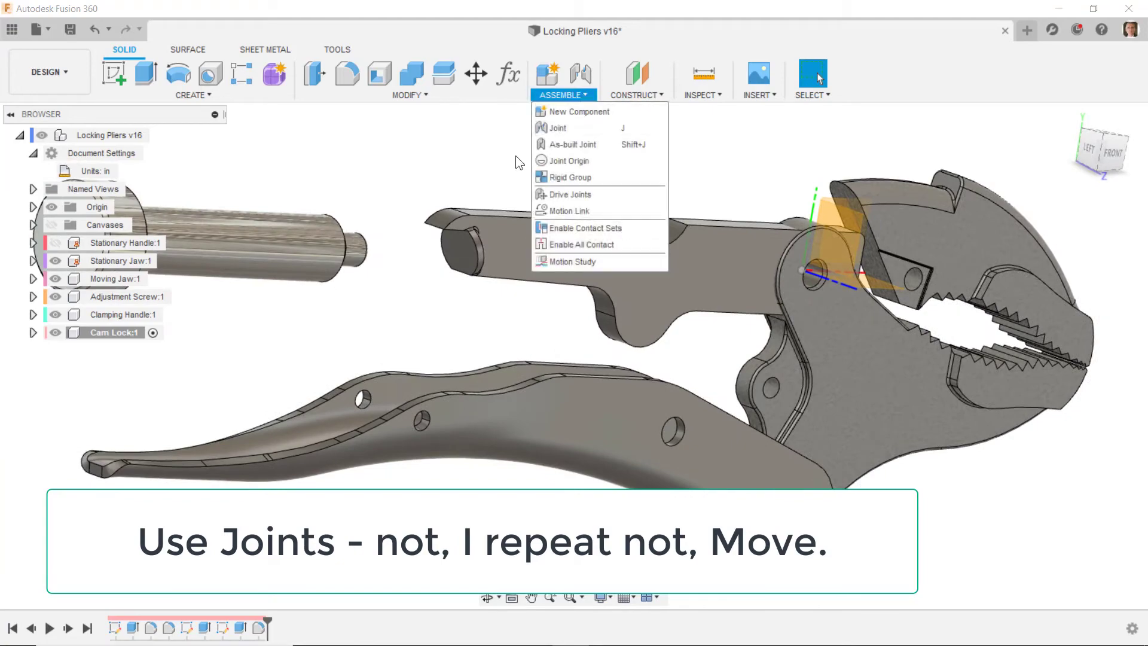
{"action": "left_click", "coordinate": [454, 141]}
{"action": "mouse_move", "coordinate": [454, 141]}
{"action": "middle_mouse_down", "text": "shift"}
{"action": "mouse_move", "coordinate": [440, 154]}
{"action": "mouse_move", "coordinate": [548, 311]}
{"action": "mouse_move", "coordinate": [452, 348]}
{"action": "mouse_move", "coordinate": [443, 371]}
{"action": "mouse_move", "coordinate": [216, 343]}
{"action": "middle_mouse_up", "text": "shift"}
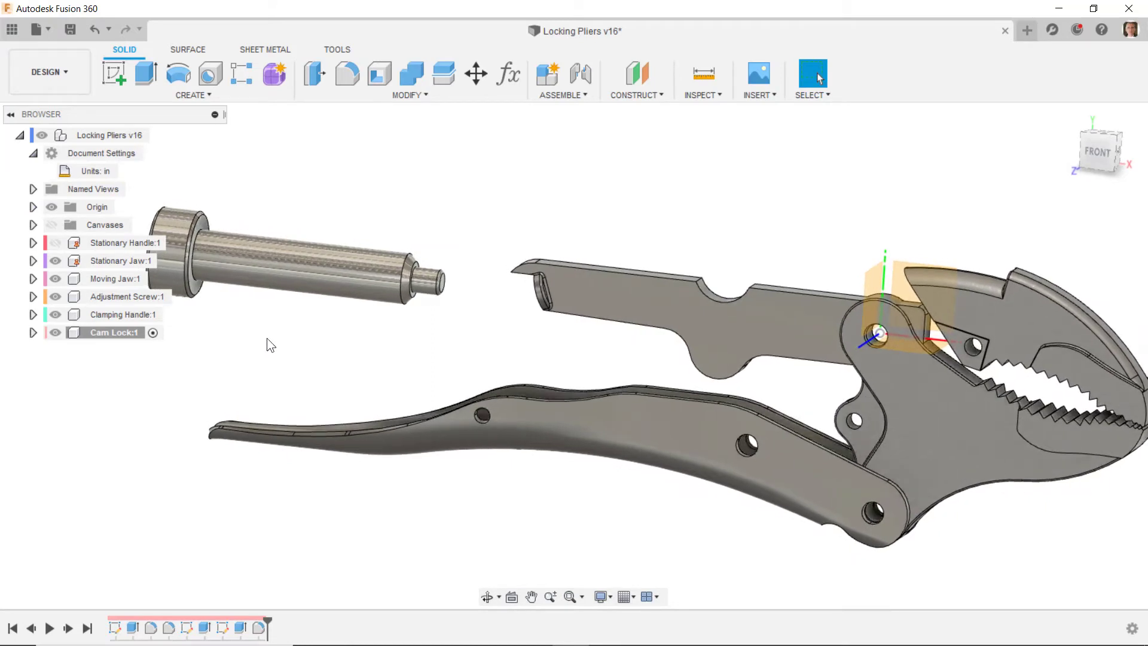
{"action": "middle_click_drag", "start_coordinate": [324, 278], "coordinate": [234, 306], "text": "shift"}
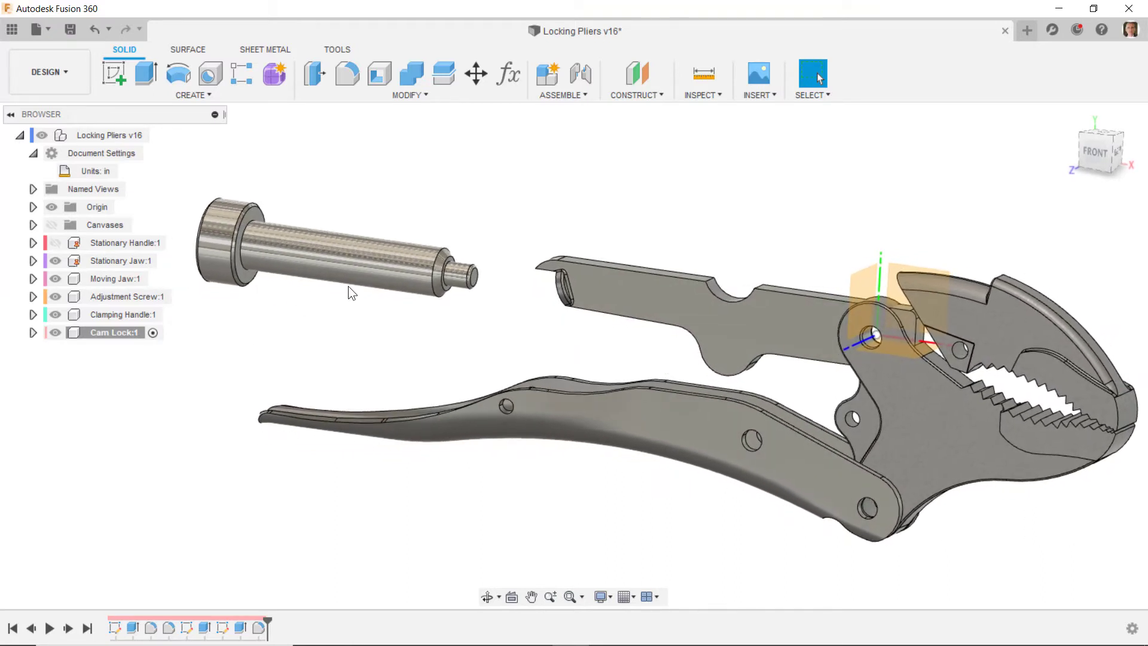
{"action": "left_click", "coordinate": [141, 330]}
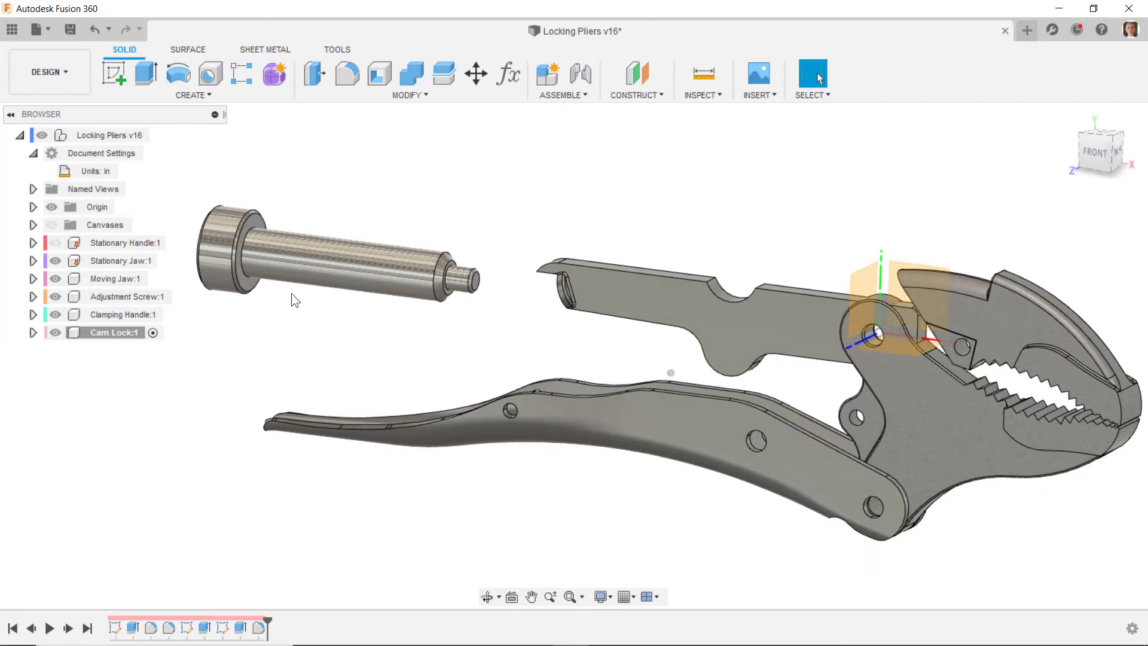
{"action": "middle_click_drag", "start_coordinate": [279, 330], "coordinate": [278, 332], "text": "shift"}
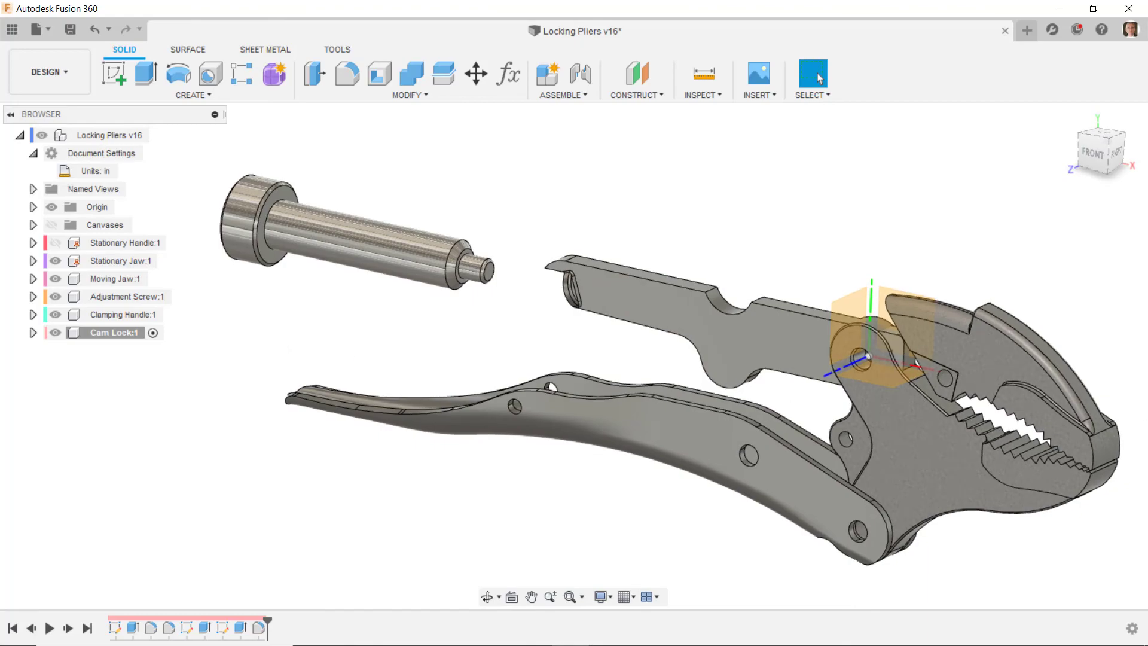